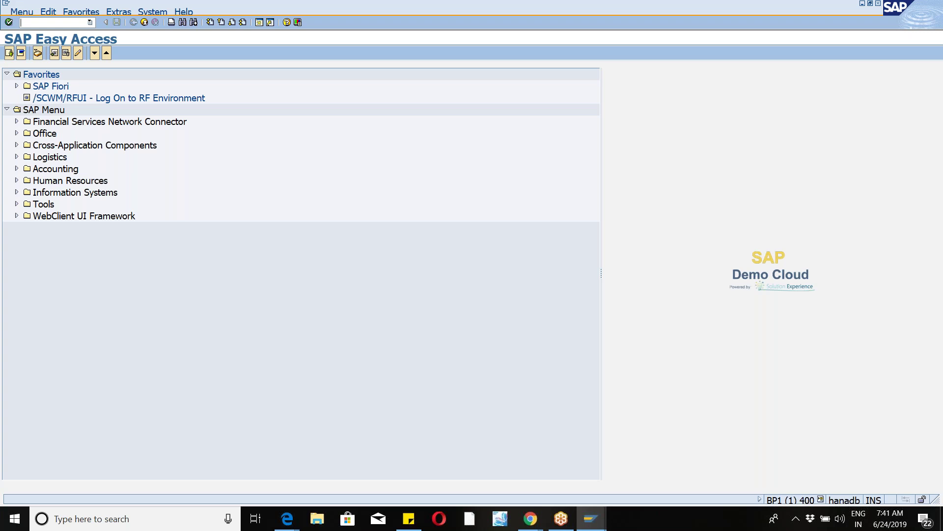
# - Open the SAP Reference IMG with transaction spro
pyautogui.write('spro')
pyautogui.press('Return')
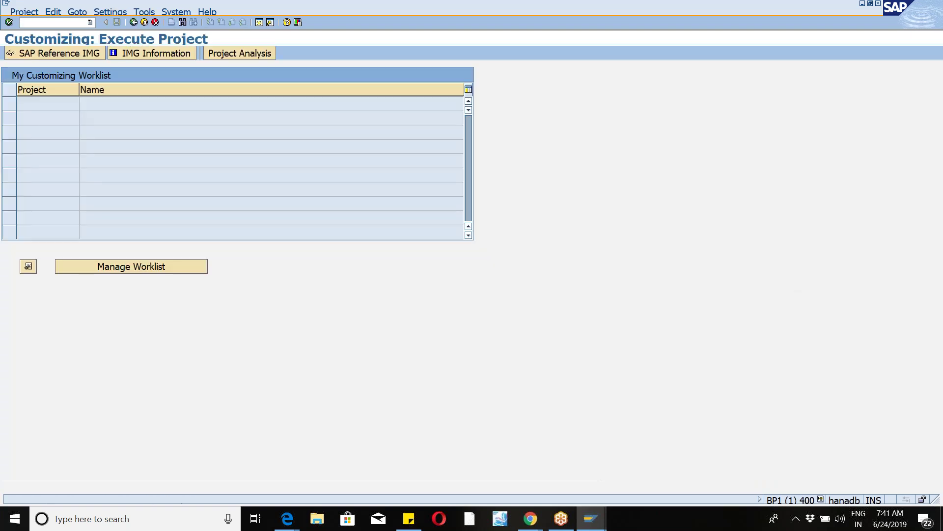
pyautogui.click(51, 55)
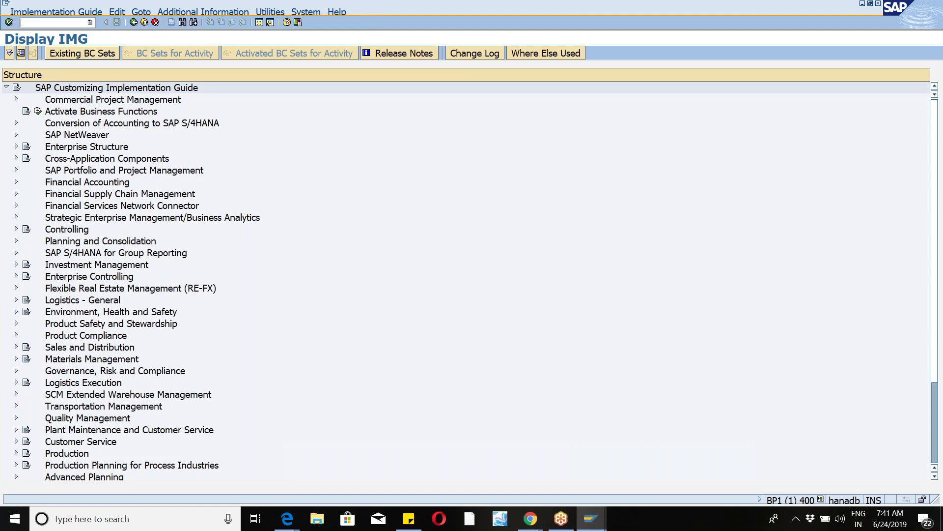
# - Open the Define Plant activity for Logistics - General under the Enterprise Structure definition
pyautogui.click(16, 147)
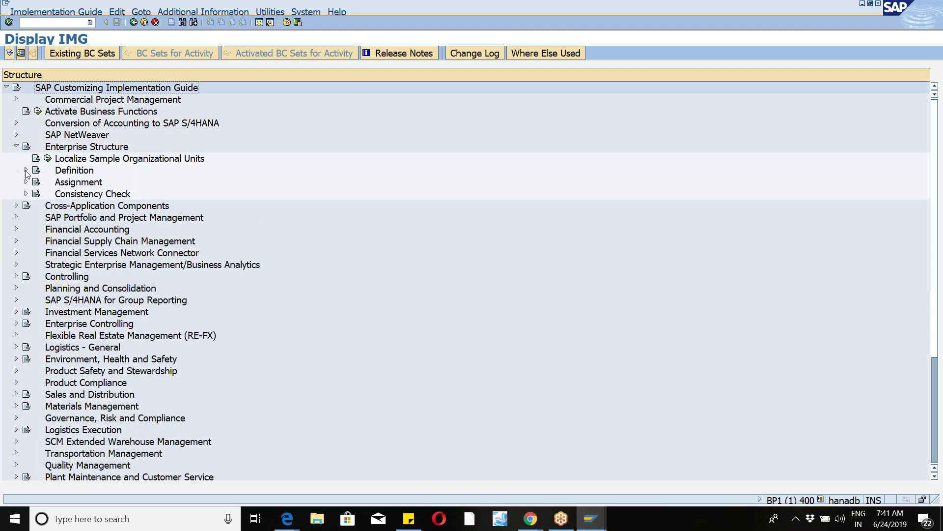
pyautogui.click(26, 170)
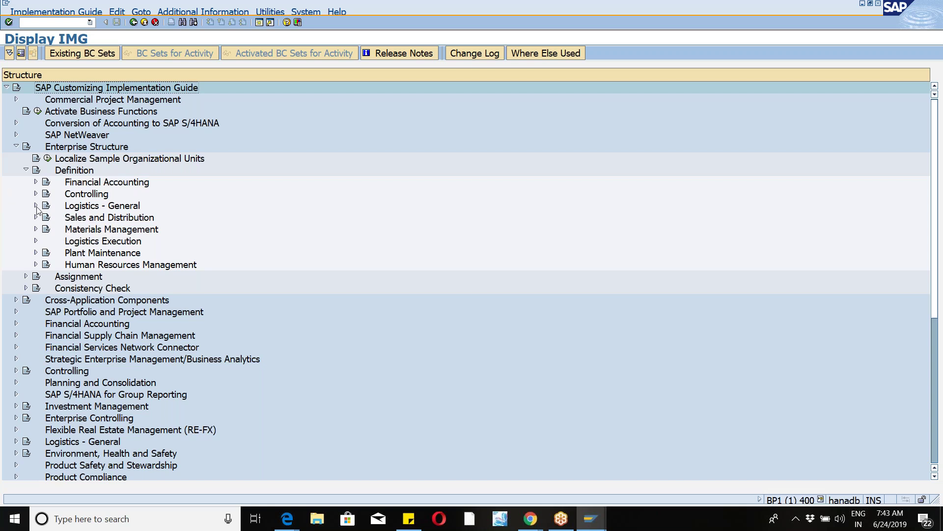
pyautogui.click(36, 205)
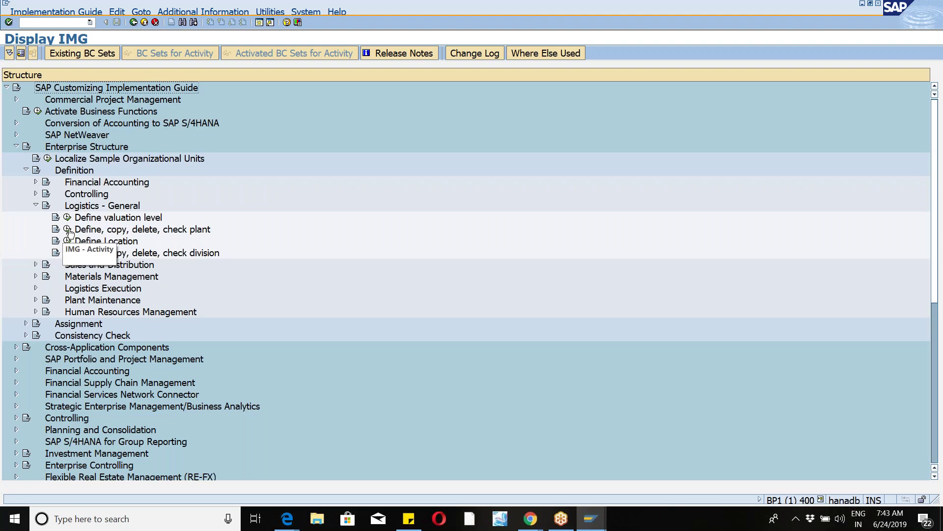
pyautogui.click(68, 230)
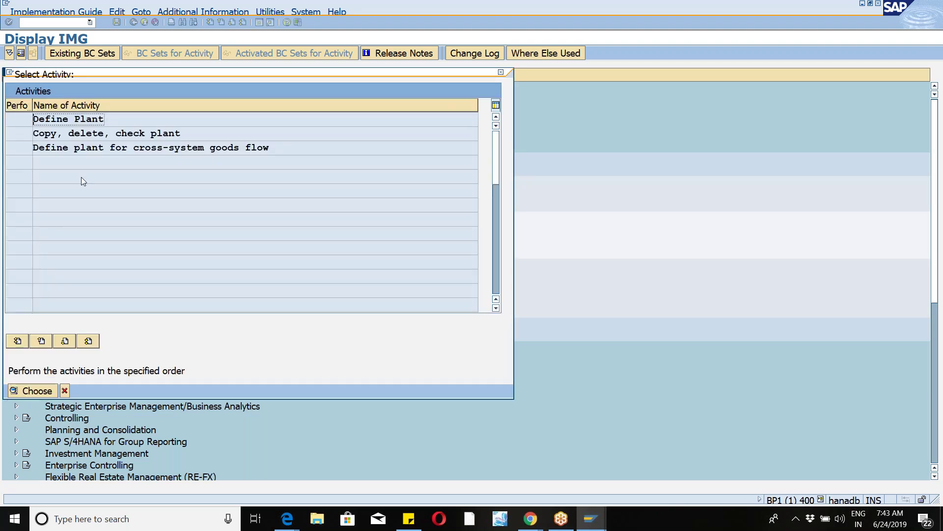
pyautogui.doubleClick(88, 123)
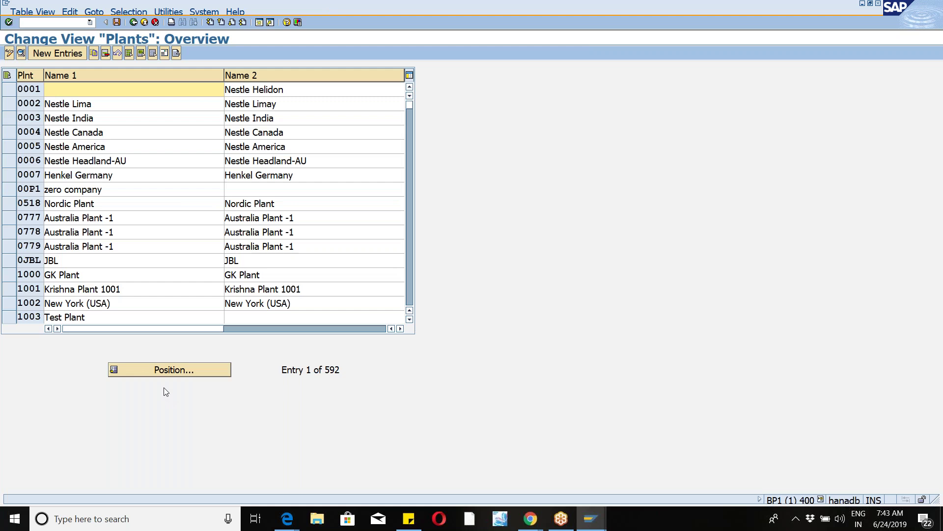
# - Position the plants overview at plant WM45
pyautogui.click(163, 376)
pyautogui.write('wm45')
pyautogui.press('Return')
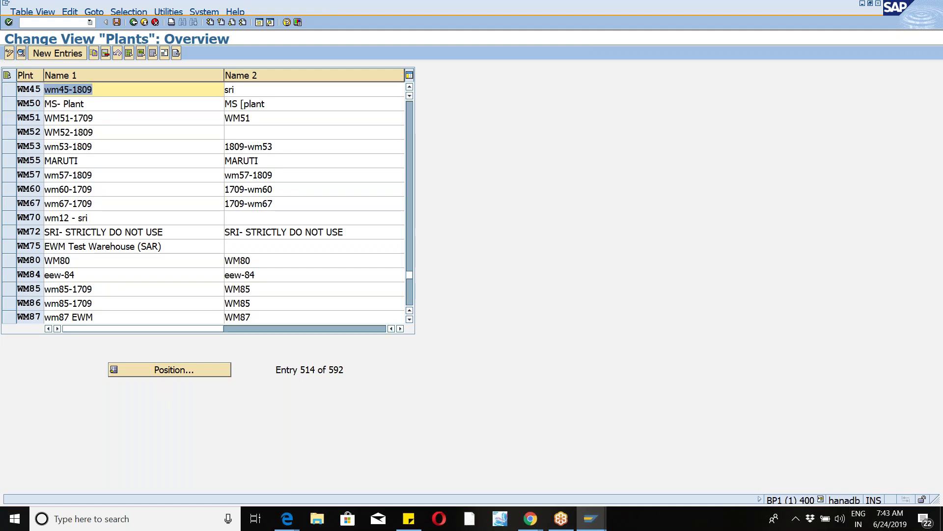
# - Copy plant WM45 as WM46 with Name 1 wm46-1809 and Name 2 1809-wm46, and save it
pyautogui.click(8, 92)
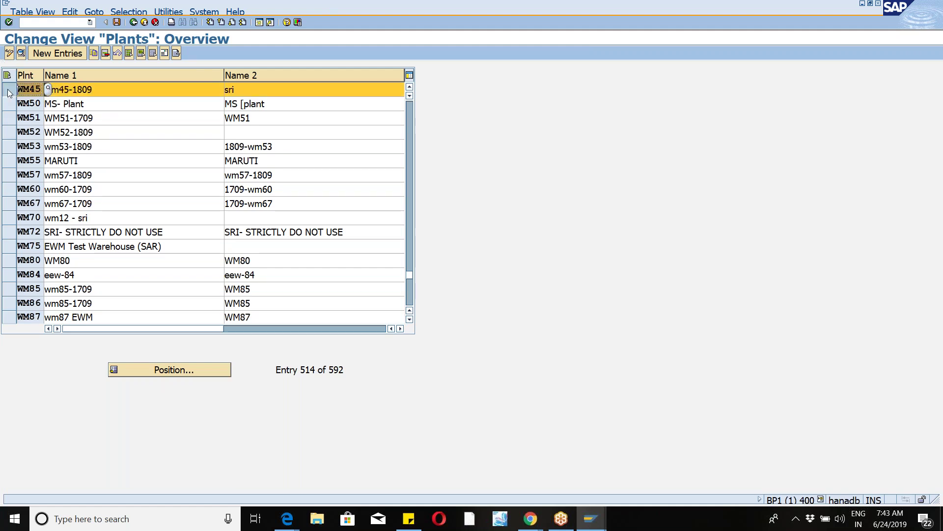
pyautogui.click(95, 54)
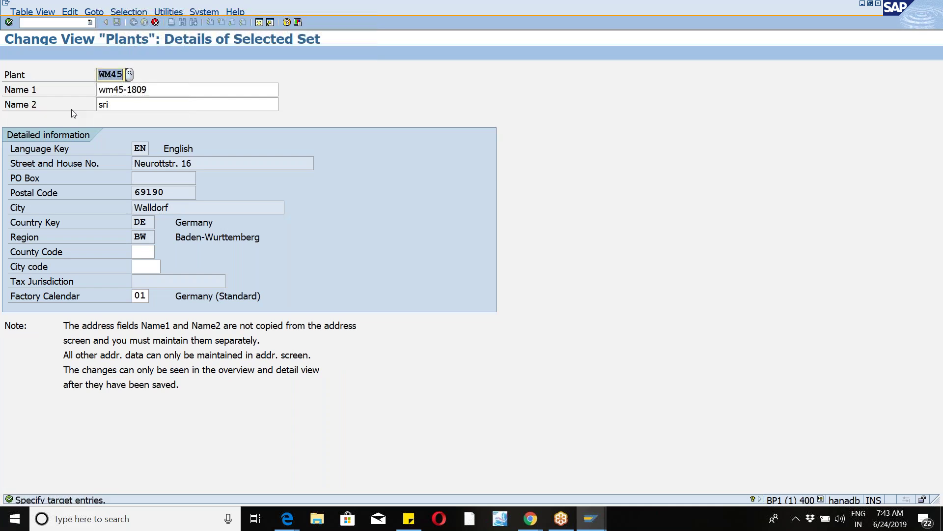
pyautogui.write('wm46')
pyautogui.press('Tab')
pyautogui.write('wm46-1809')
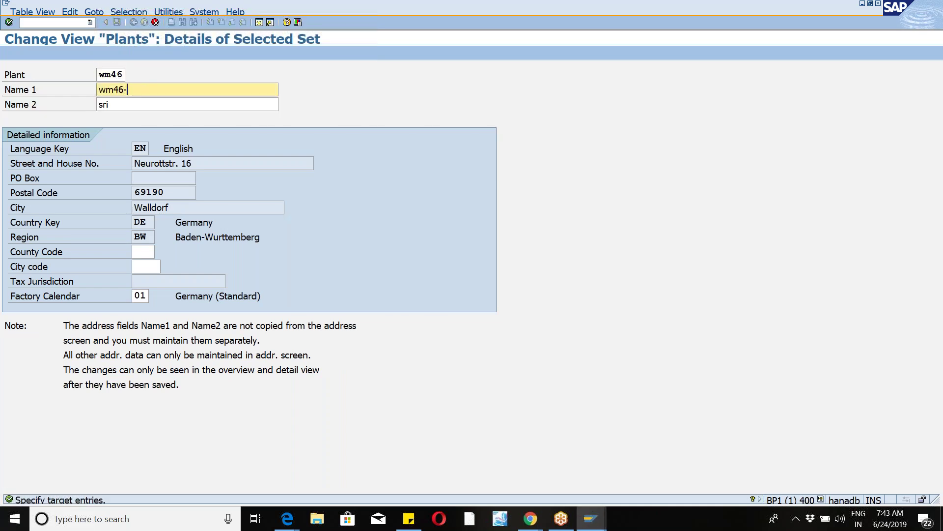
pyautogui.press('Tab')
pyautogui.write('1809-wm46')
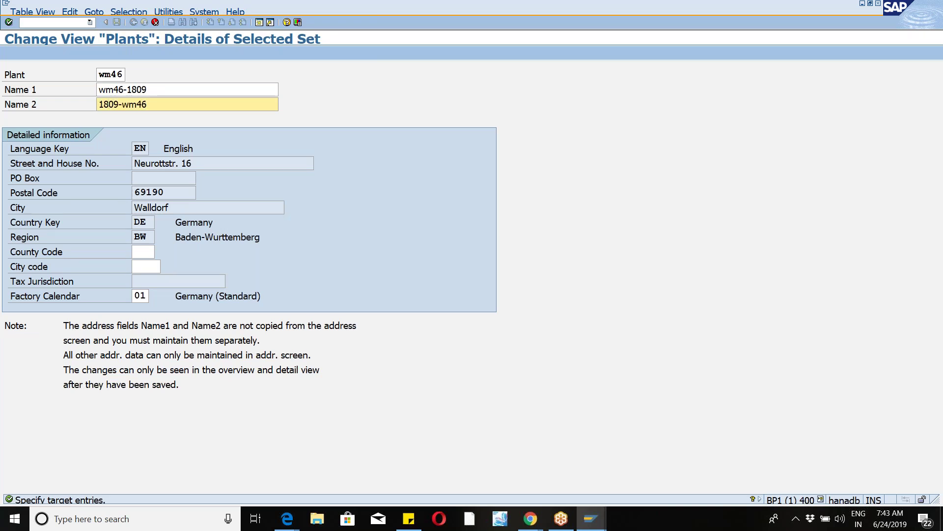
pyautogui.press('Return')
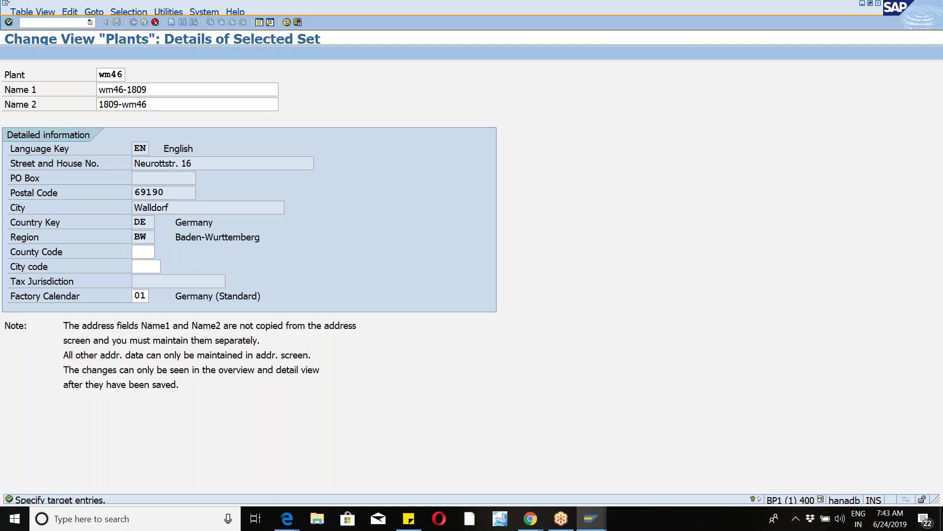
pyautogui.press('Return')
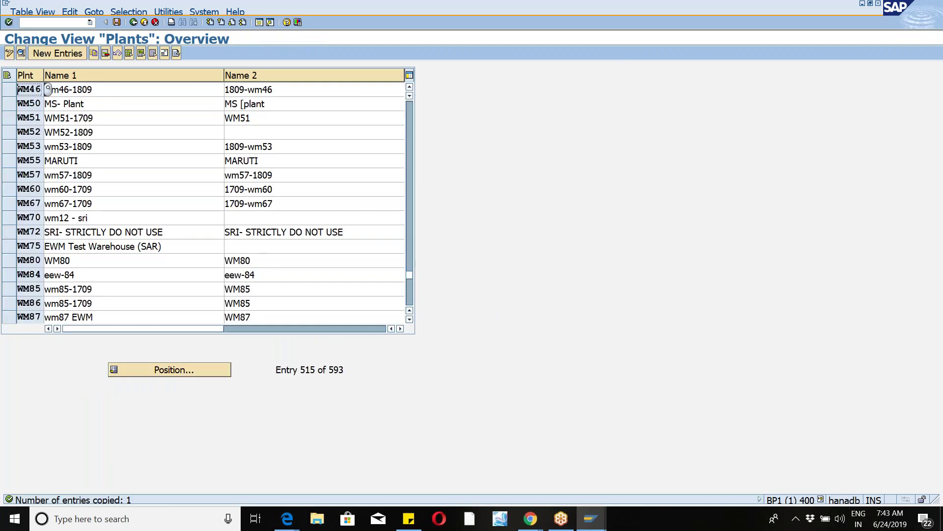
pyautogui.click(118, 22)
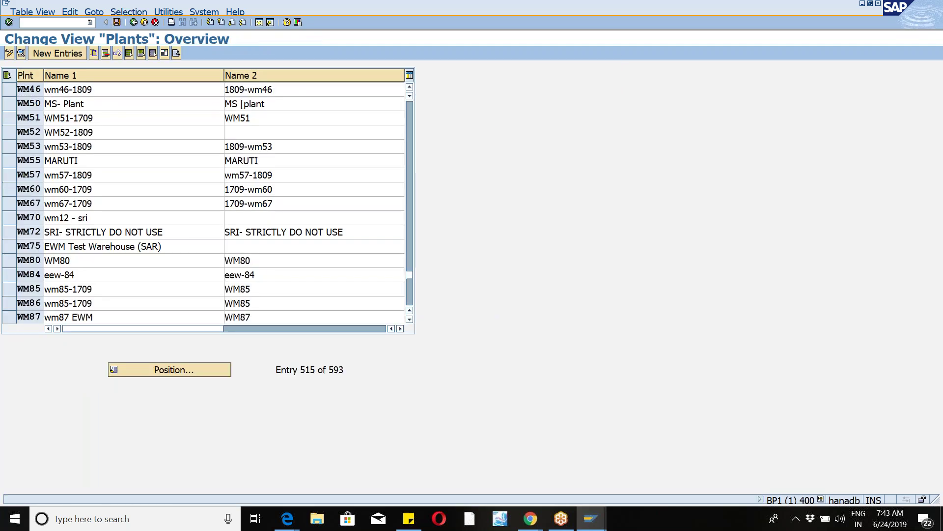
pyautogui.click(36, 170)
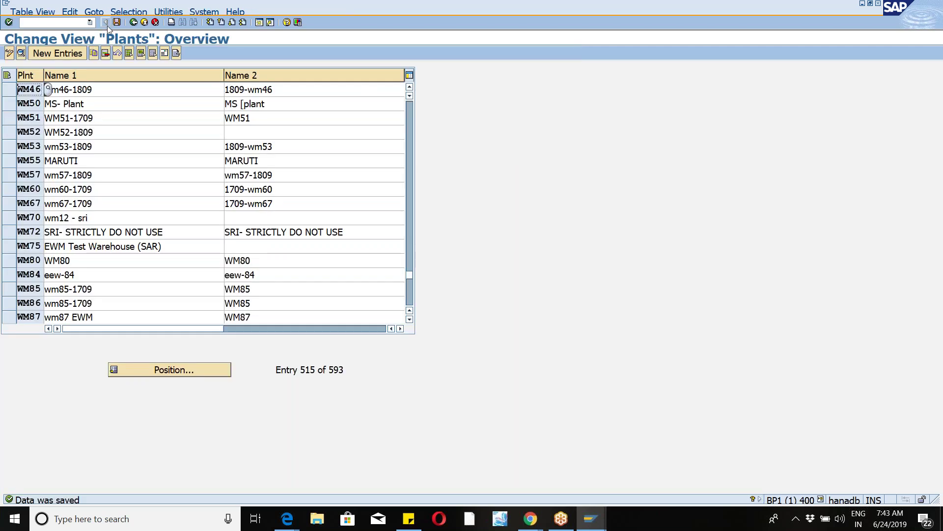
pyautogui.click(133, 23)
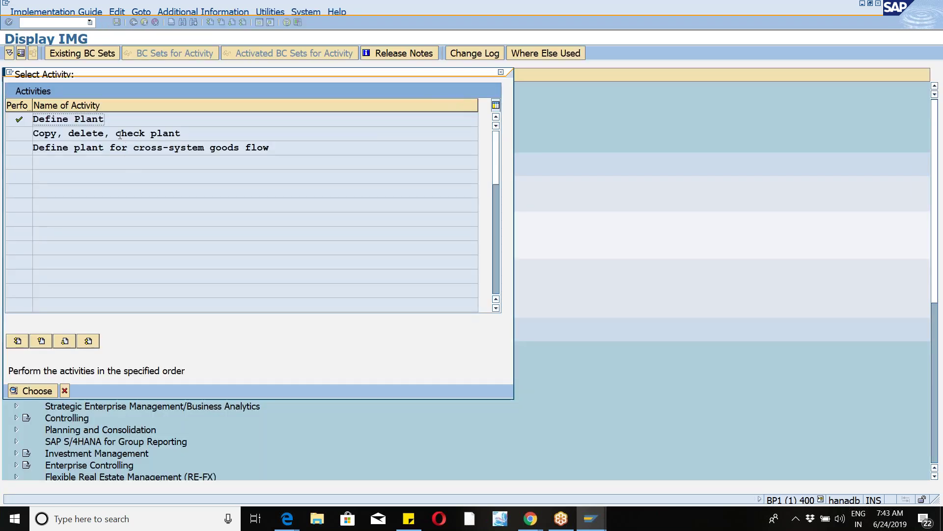
# - In the Copy, delete, check plant activity, copy the organizational object from plant WM45 to plant WM46
pyautogui.doubleClick(74, 133)
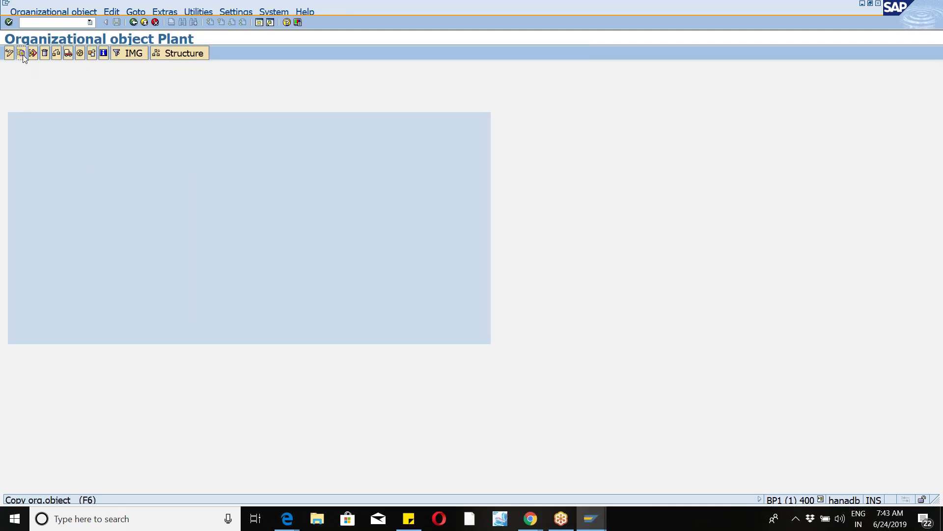
pyautogui.click(21, 53)
pyautogui.write('wm45')
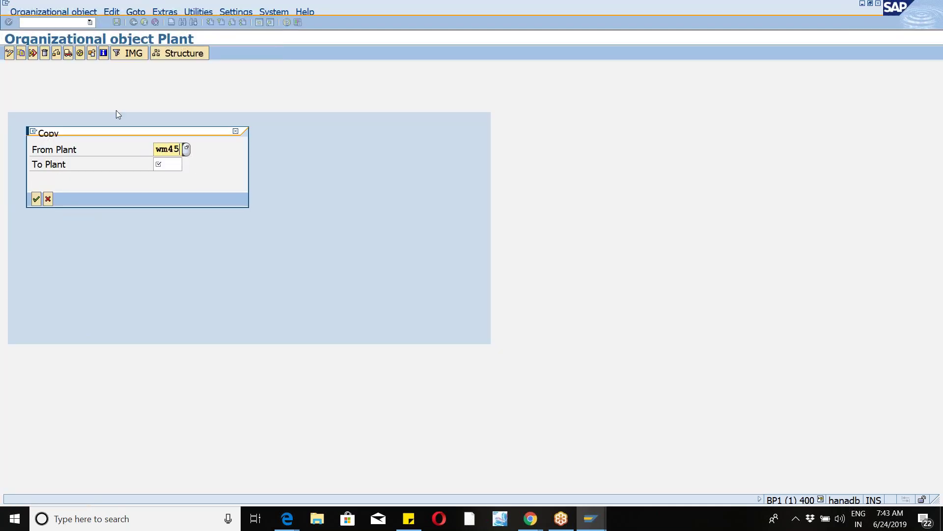
pyautogui.press('Tab')
pyautogui.write('wm46')
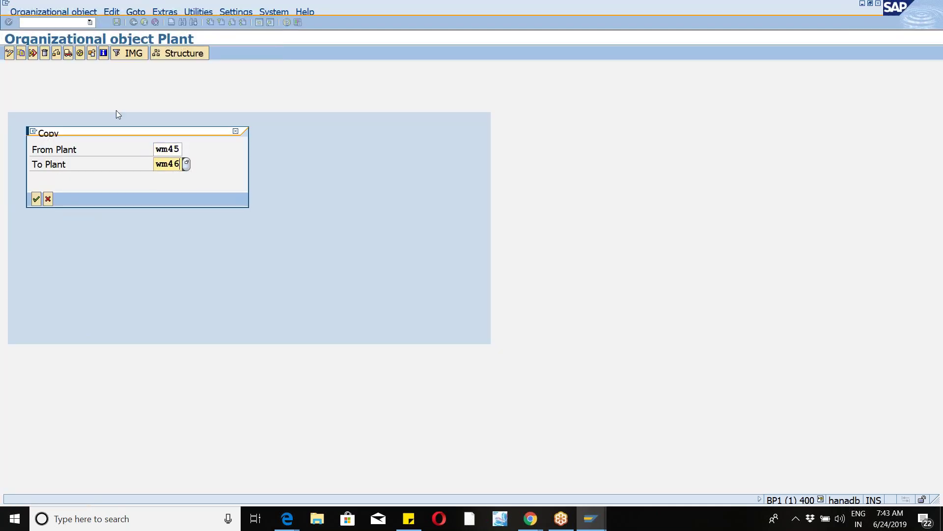
pyautogui.click(38, 201)
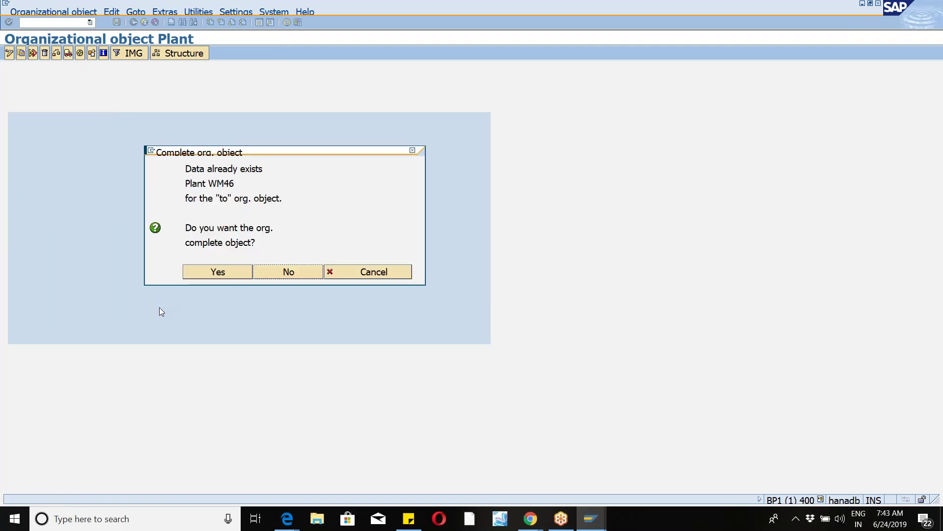
# - Complete the existing plant WM46 without transporting number ranges, recording the copy in the Test PSA customizing request
pyautogui.click(217, 271)
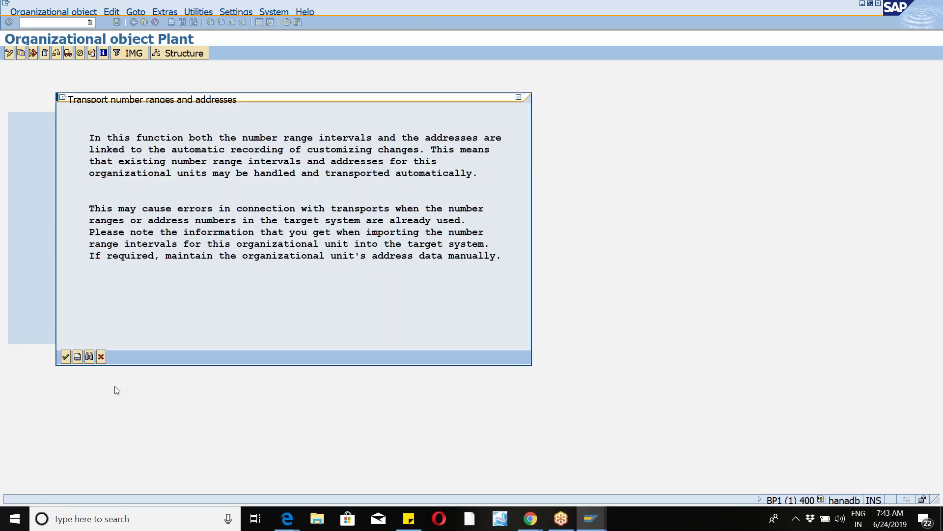
pyautogui.click(65, 356)
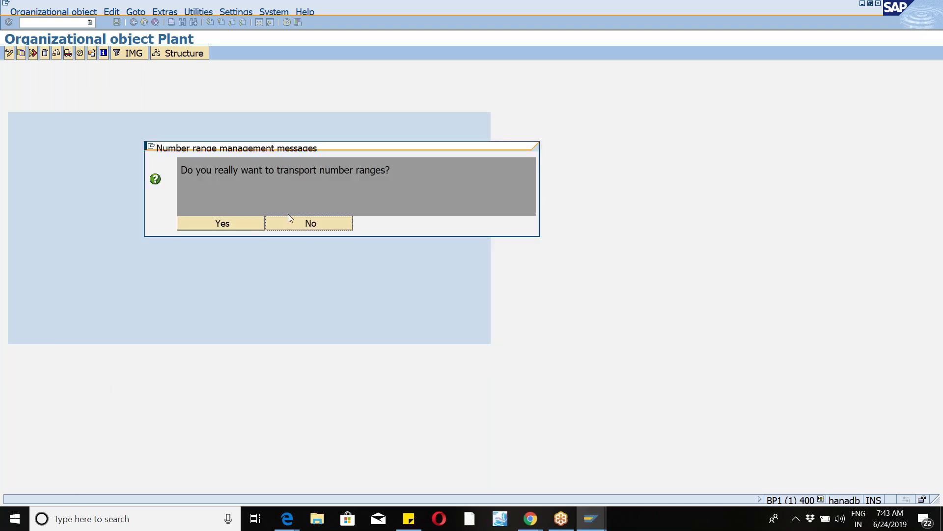
pyautogui.click(291, 222)
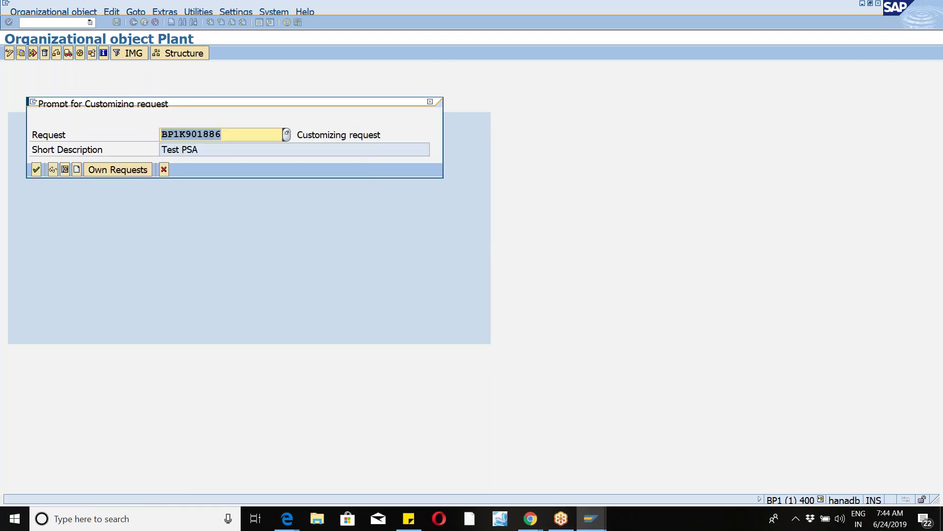
pyautogui.click(36, 169)
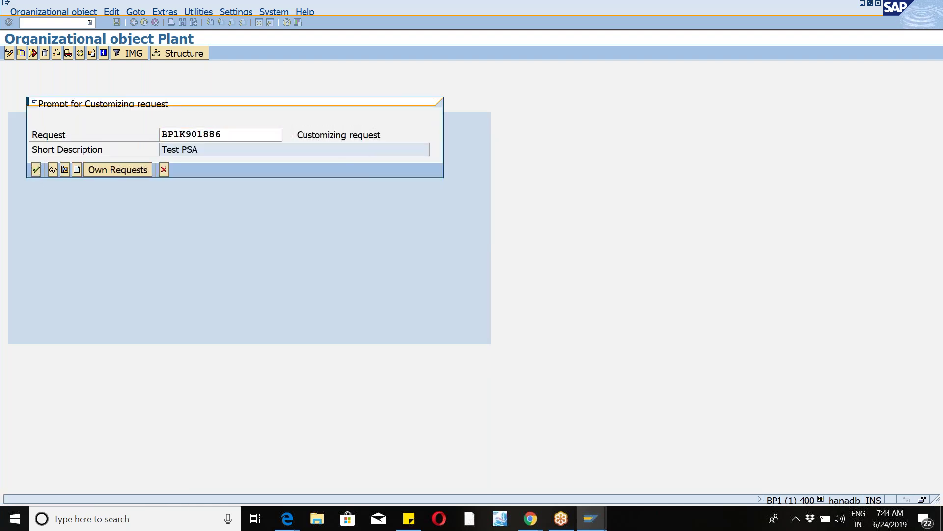
pyautogui.click(269, 237)
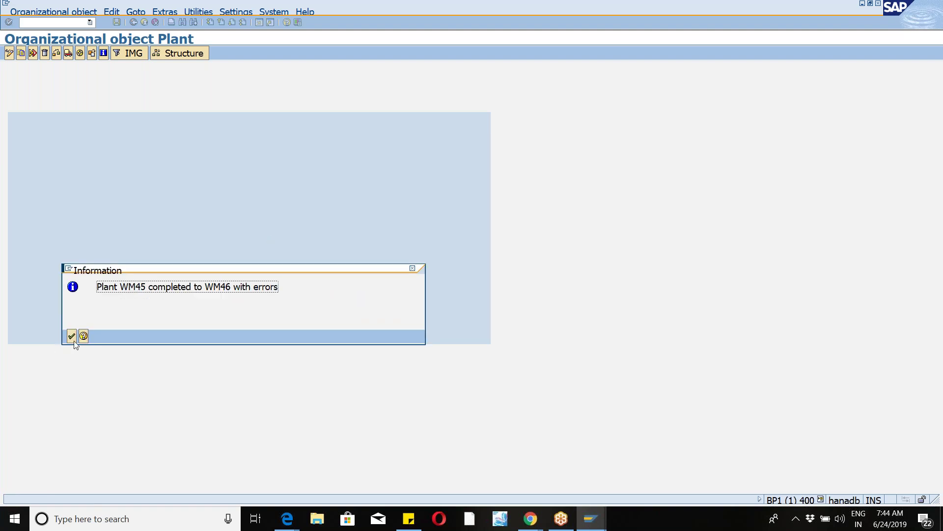
pyautogui.click(73, 338)
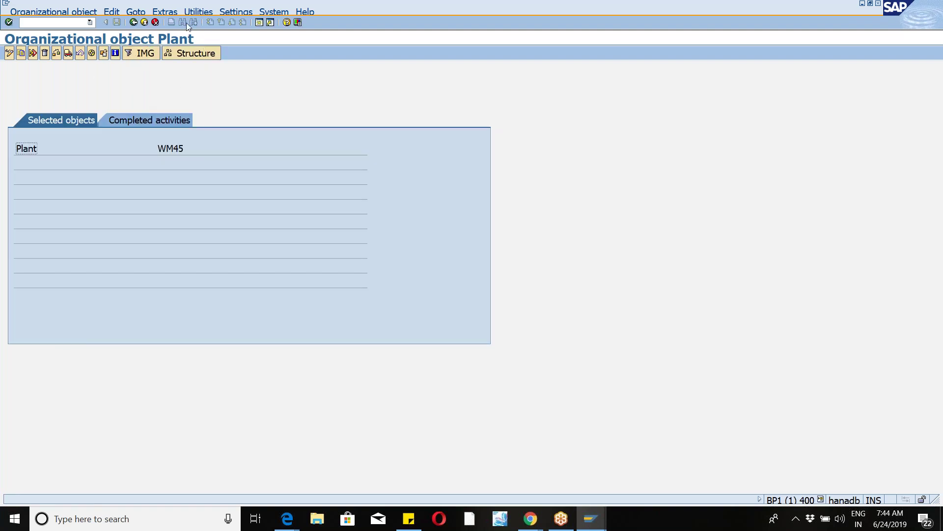
pyautogui.click(132, 22)
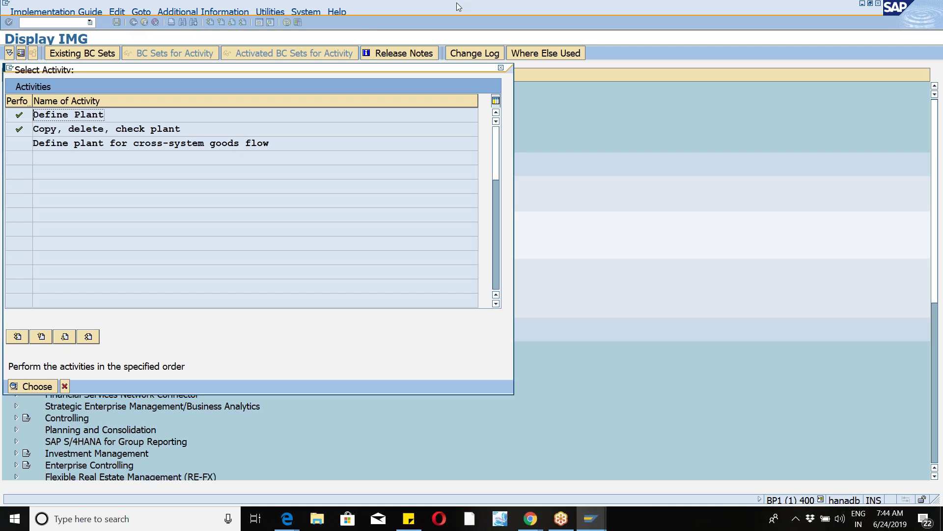
pyautogui.click(501, 67)
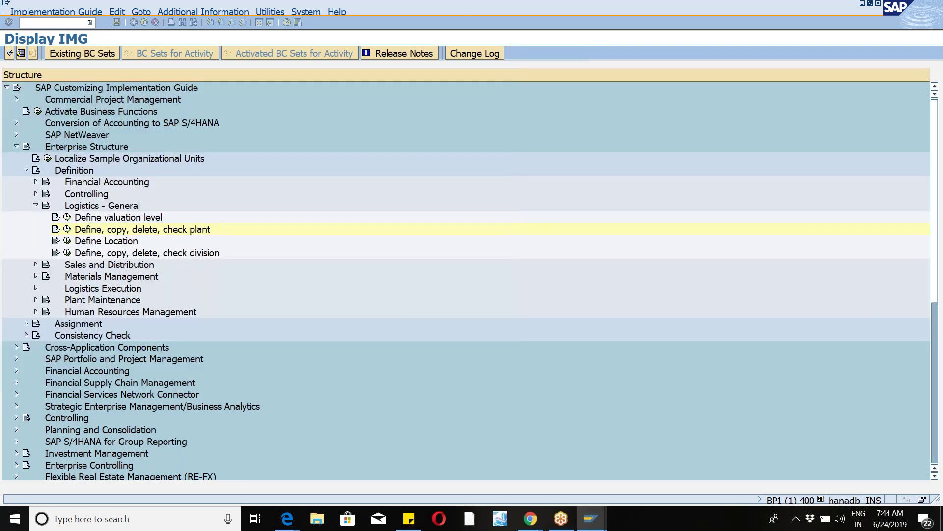
# - Open the Define Warehouse Number activity for Logistics Execution under the Enterprise Structure definition
pyautogui.click(35, 206)
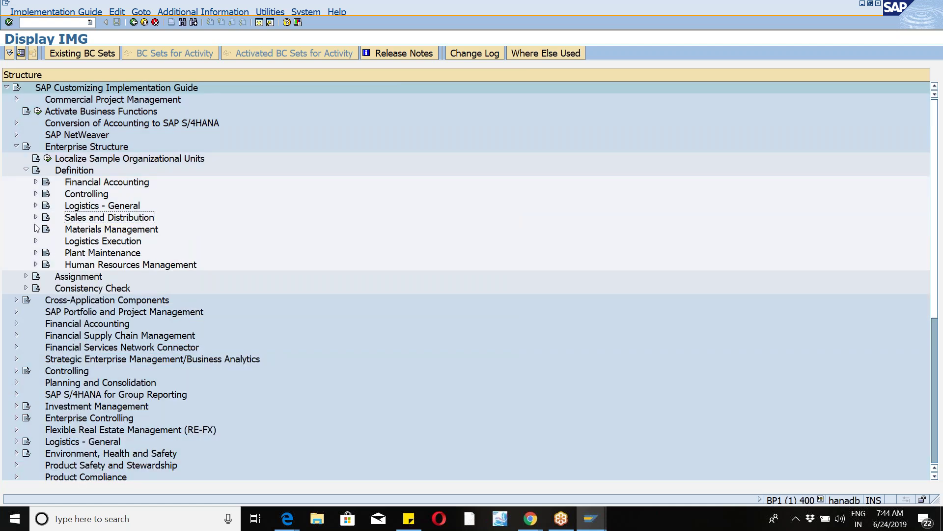
pyautogui.click(35, 241)
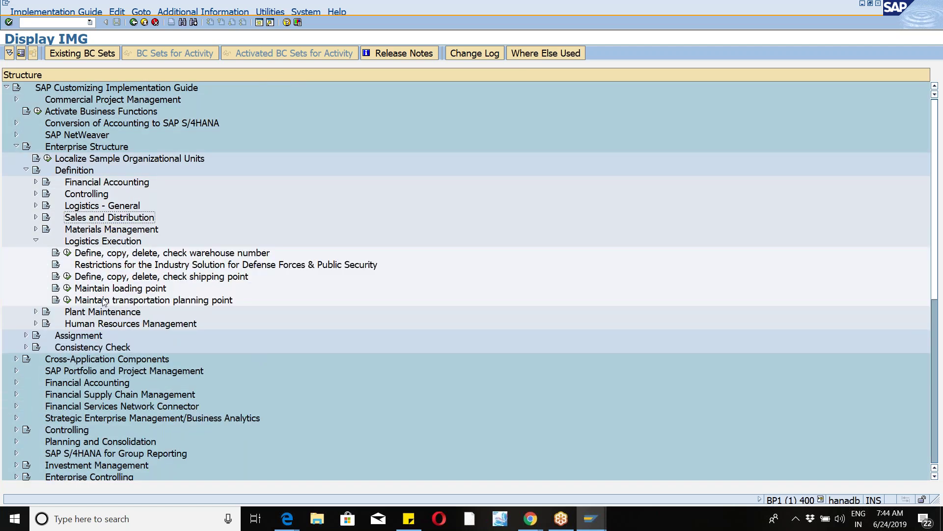
pyautogui.click(67, 253)
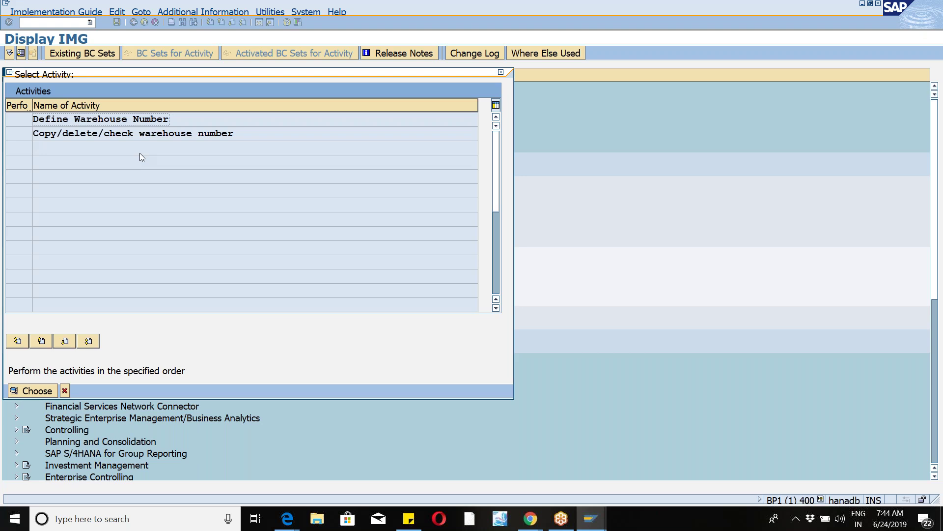
pyautogui.doubleClick(127, 119)
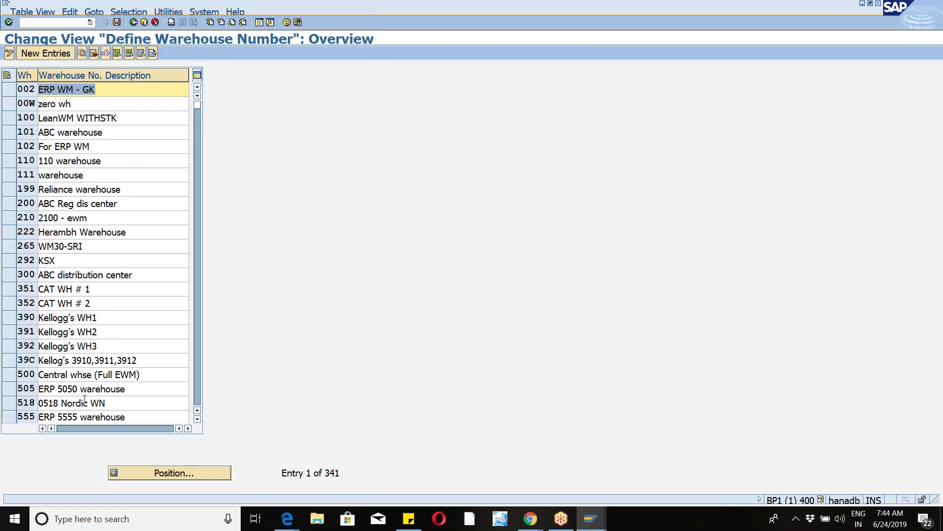
# - Position the warehouse number overview at warehouse W45
pyautogui.click(149, 470)
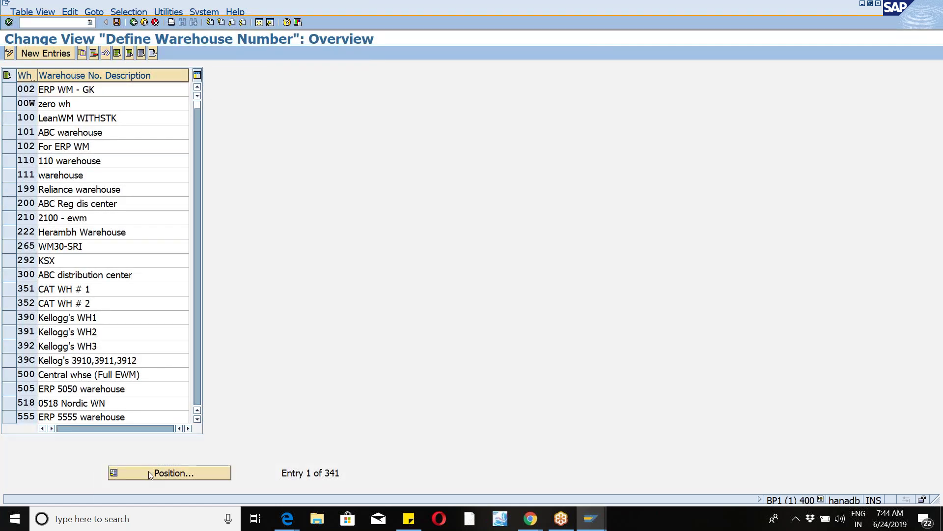
pyautogui.write('w45')
pyautogui.press('Return')
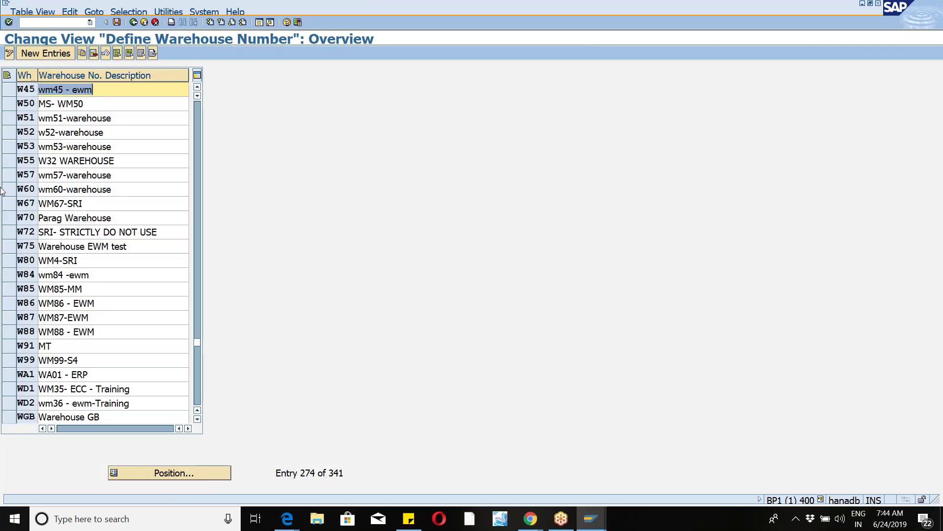
# - Copy warehouse number W45 as W46 with the description wm46-ewm
pyautogui.click(9, 89)
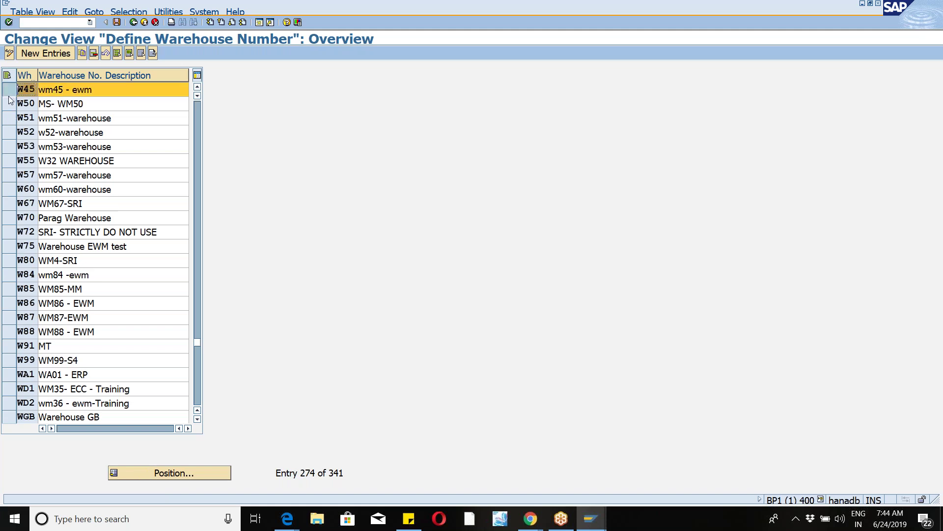
pyautogui.click(82, 54)
pyautogui.write('w46')
pyautogui.press('Tab')
pyautogui.write('w')
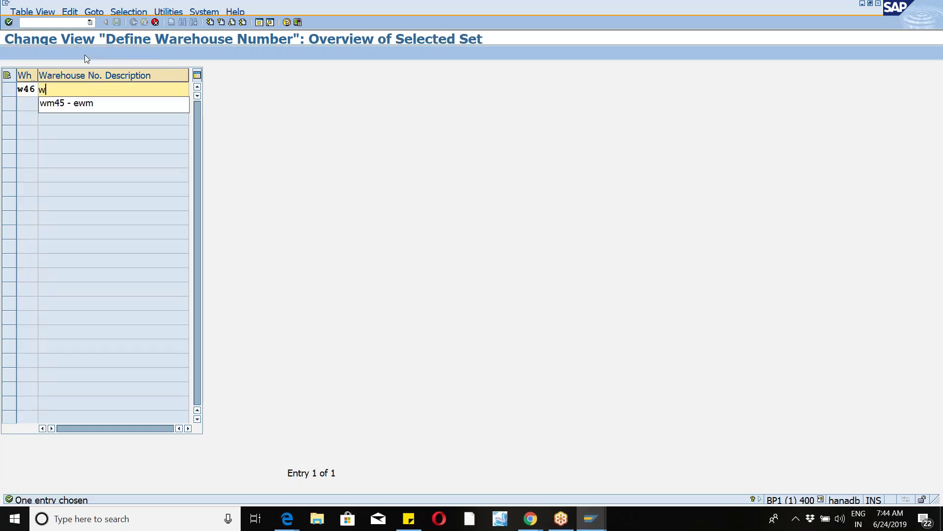
pyautogui.write('m46-ewm')
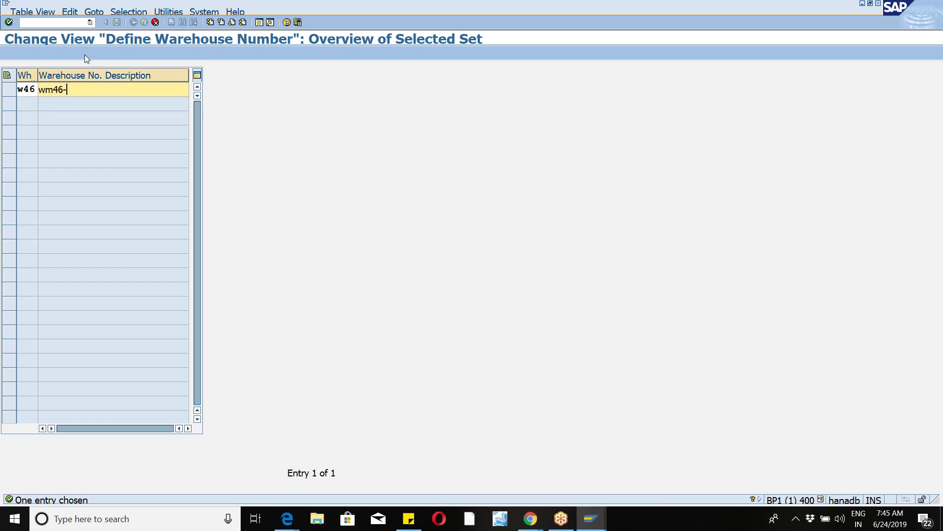
pyautogui.press('Return')
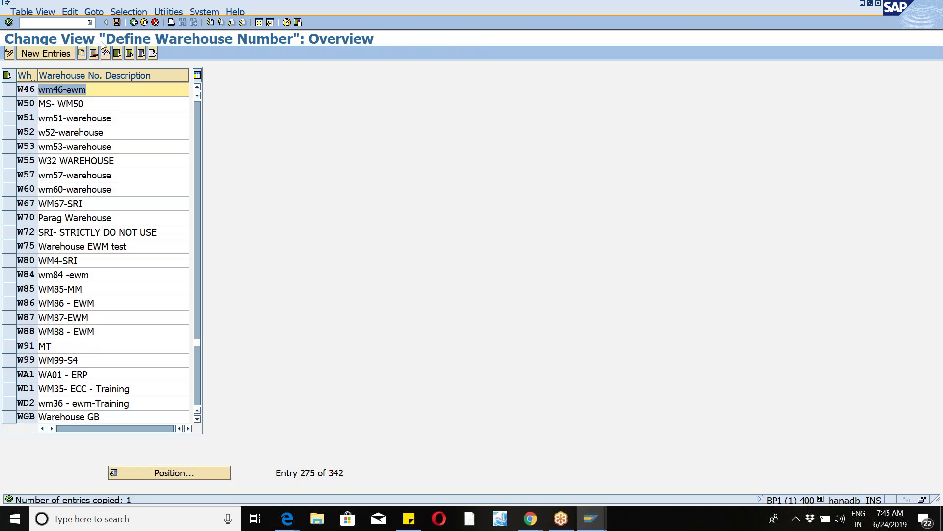
# - Save warehouse number W46 in the Test PSA customizing request and return to the implementation guide structure
pyautogui.click(116, 23)
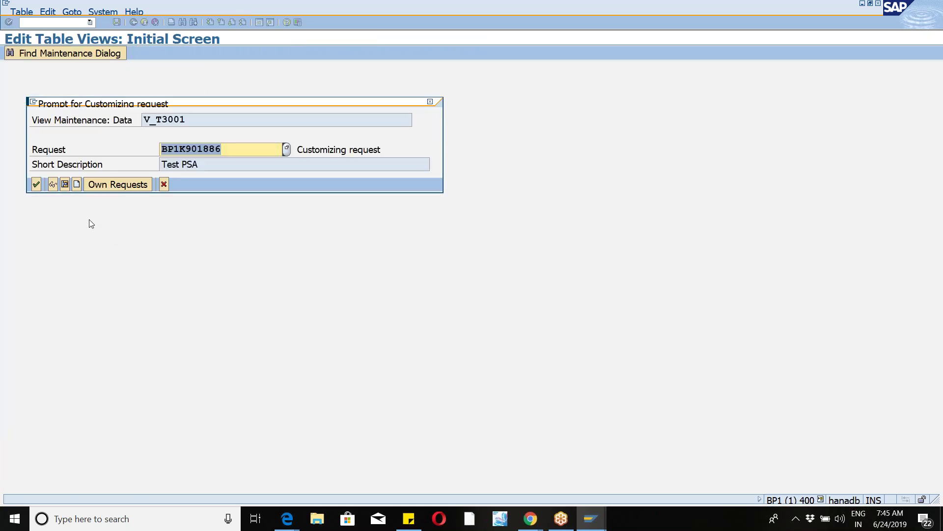
pyautogui.click(37, 187)
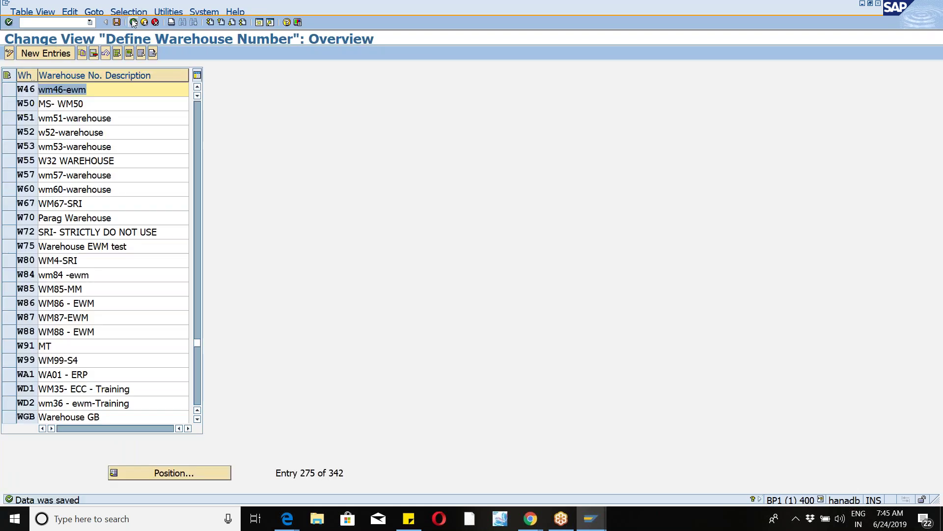
pyautogui.click(133, 22)
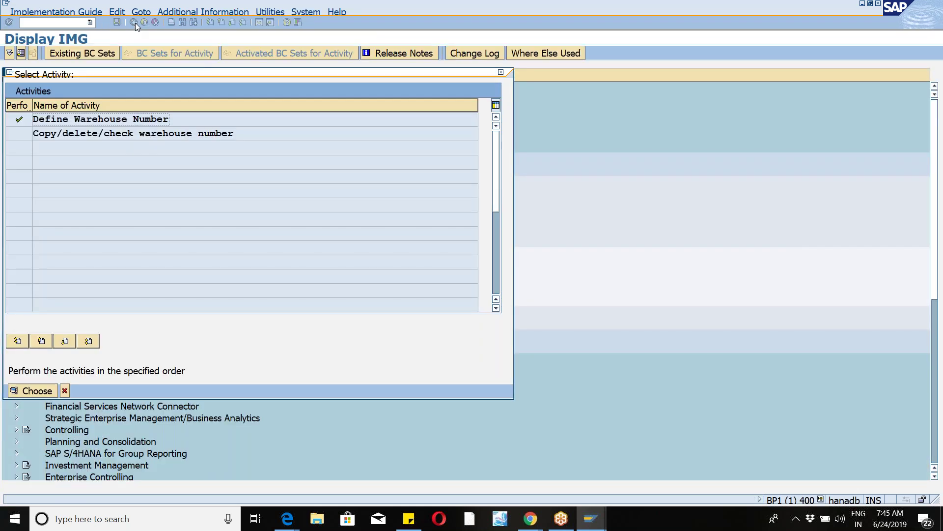
pyautogui.click(501, 73)
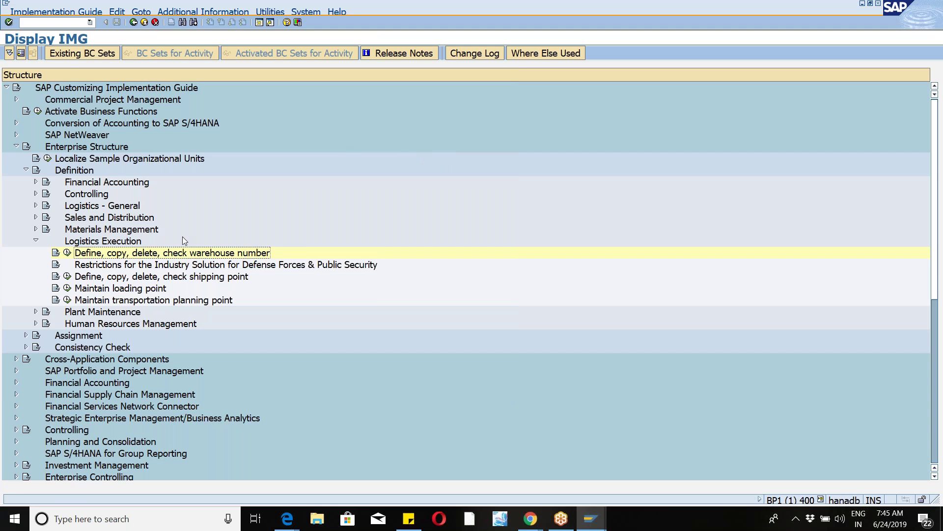
# - Open the Maintain storage location activity under the Materials Management definition for plant WM46
pyautogui.click(36, 241)
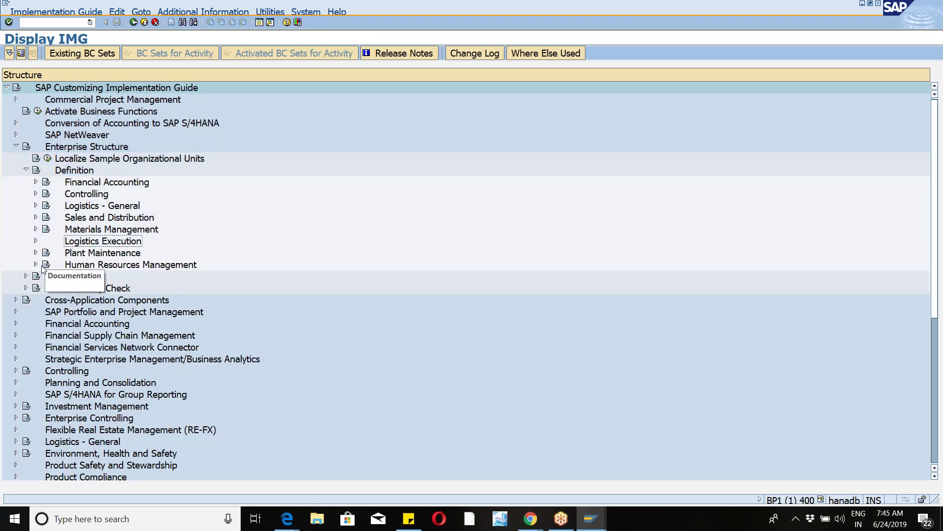
pyautogui.click(36, 218)
pyautogui.click(35, 218)
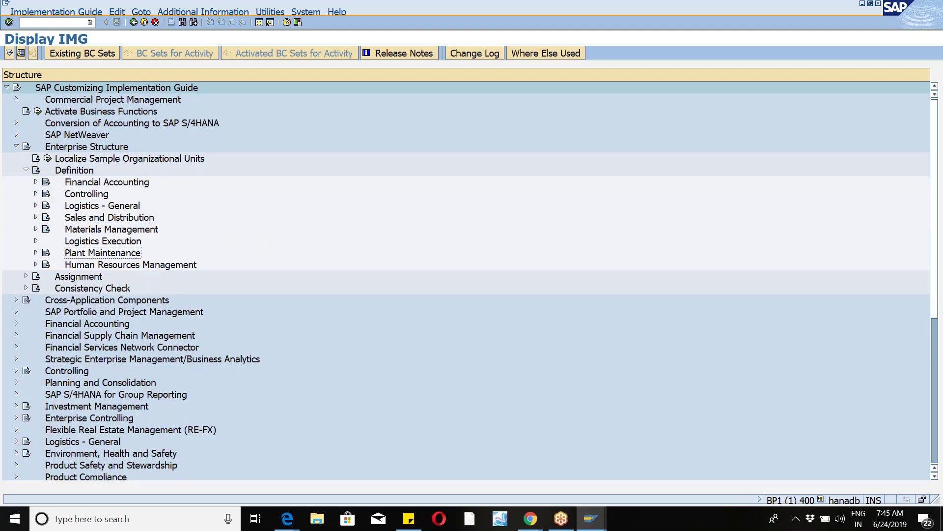
pyautogui.click(35, 230)
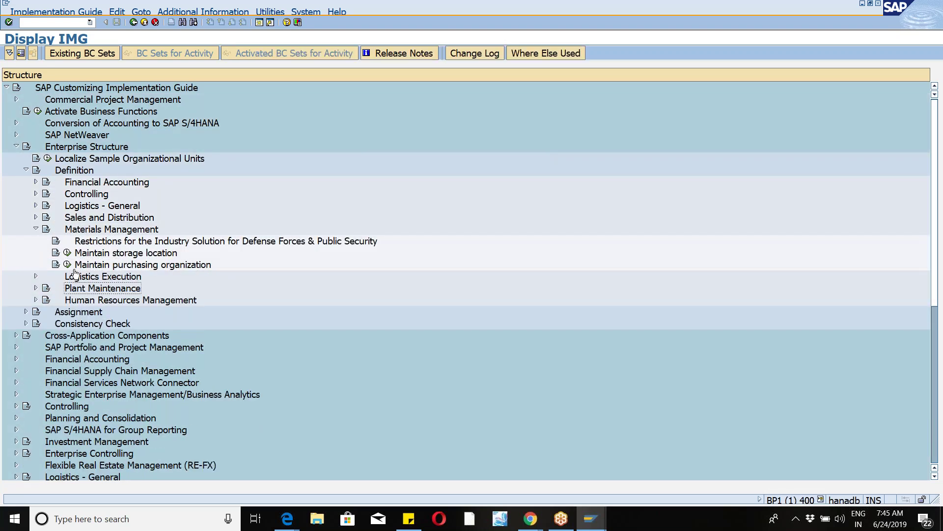
pyautogui.click(67, 252)
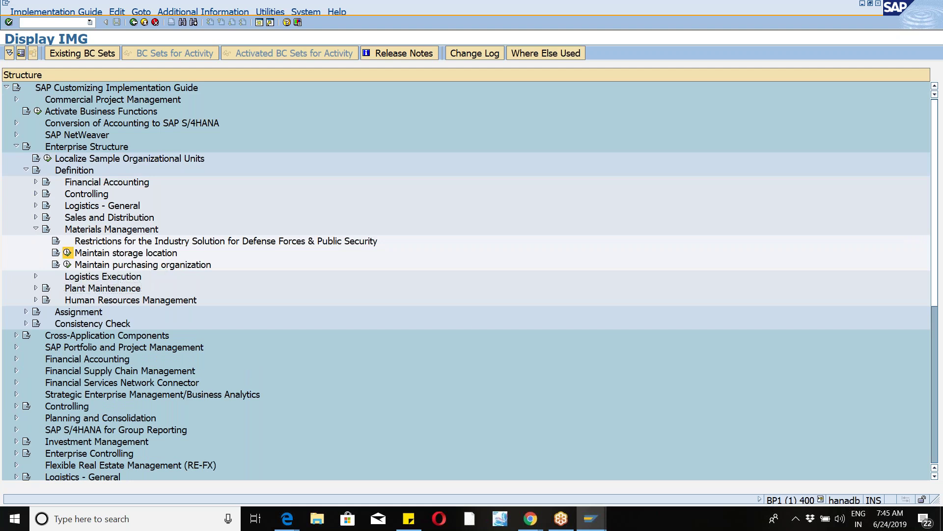
pyautogui.write('wm4')
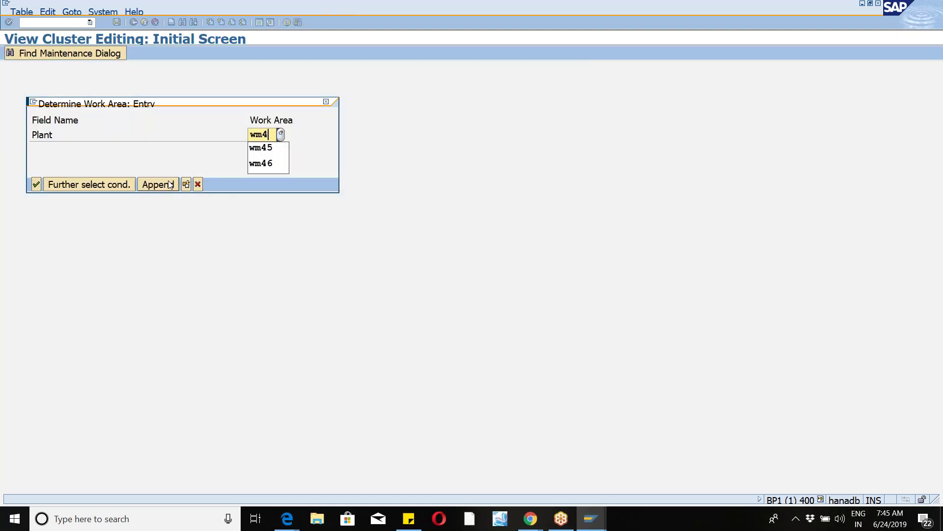
pyautogui.write('6')
pyautogui.click(169, 184)
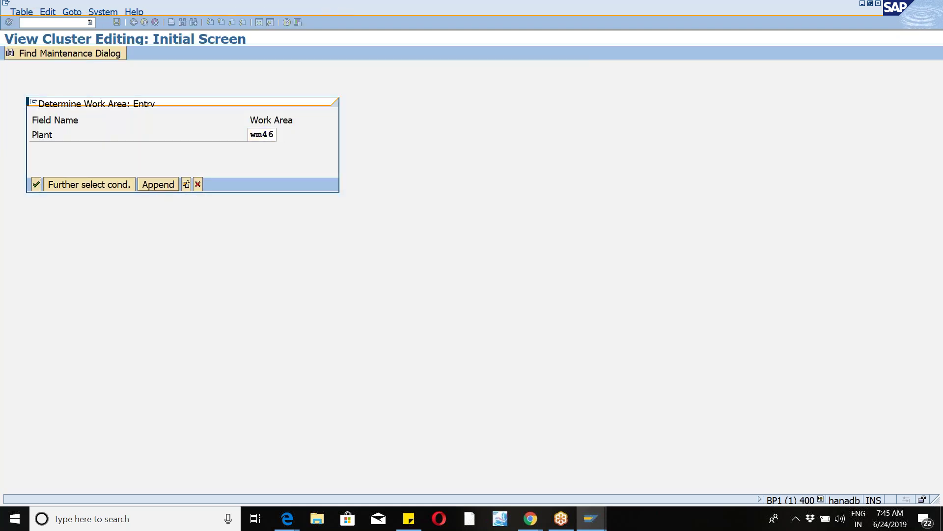
pyautogui.click(167, 119)
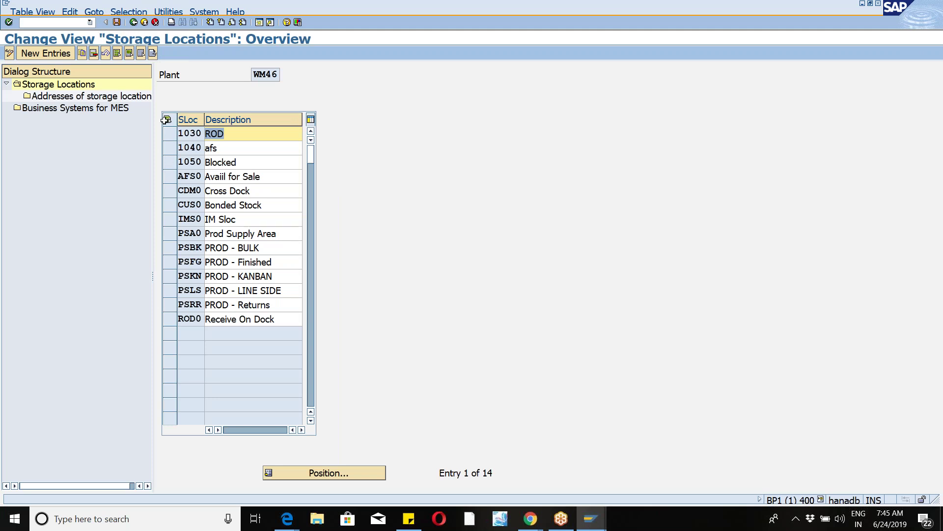
pyautogui.click(166, 166)
pyautogui.click(166, 178)
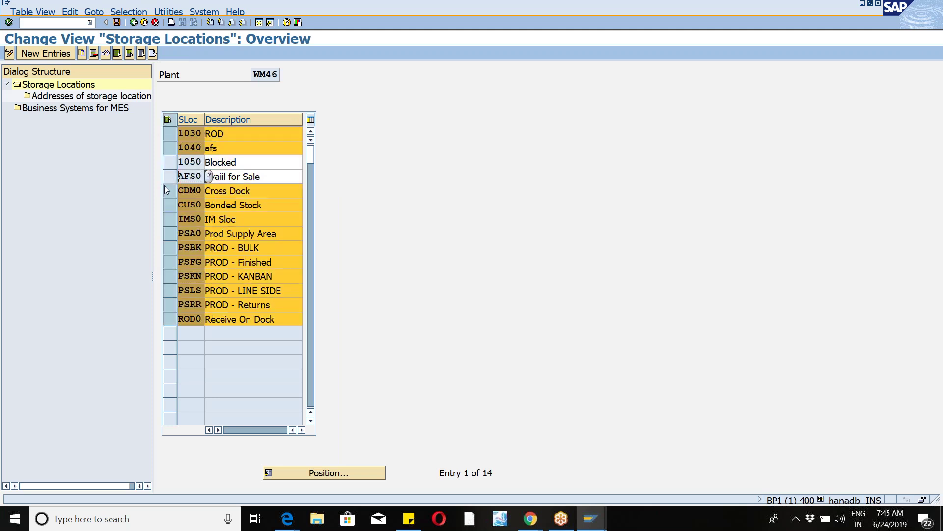
pyautogui.click(166, 190)
pyautogui.click(167, 205)
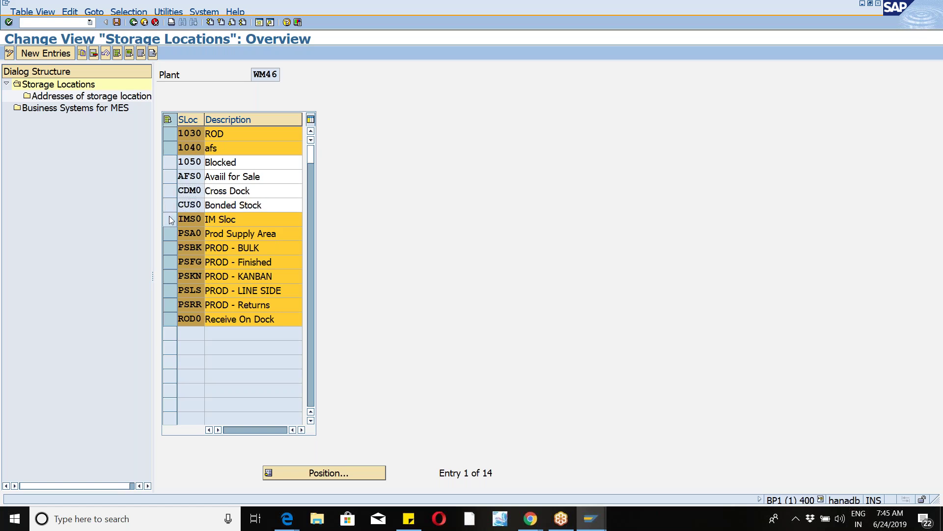
pyautogui.click(170, 219)
pyautogui.press('F12')
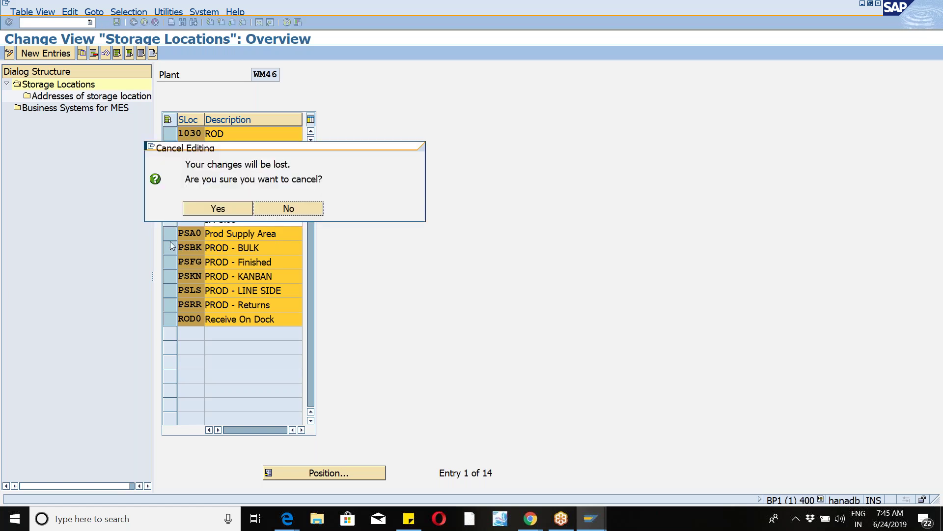
pyautogui.click(279, 210)
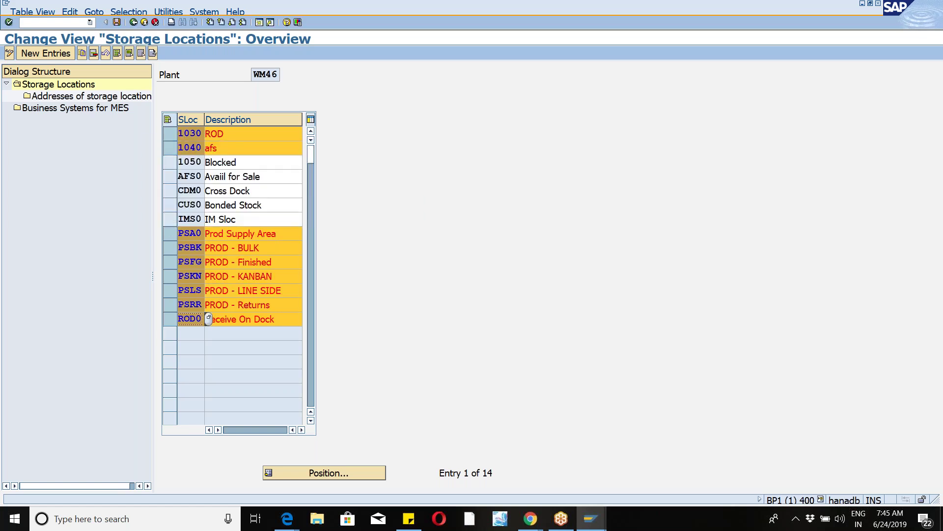
pyautogui.click(168, 120)
pyautogui.click(168, 120)
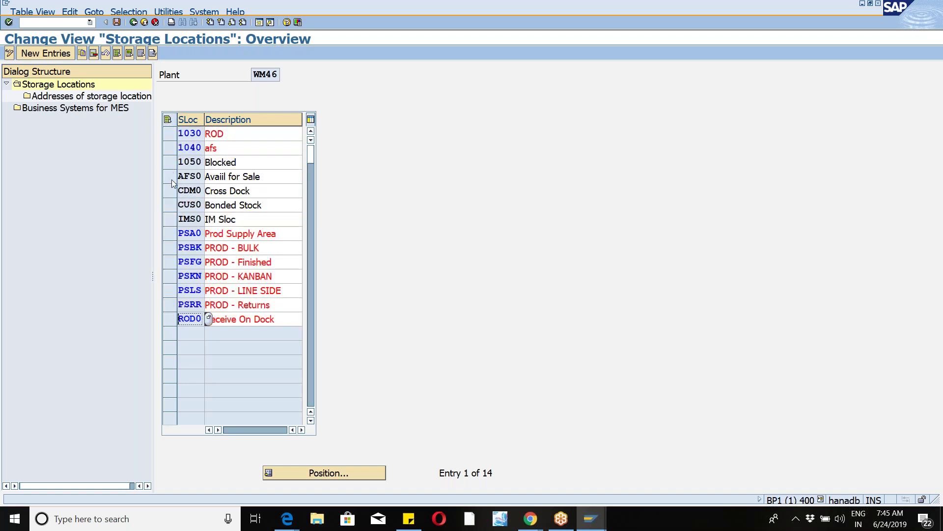
# - Delete the storage locations from 1050 Blocked through ROD0 Receive On Dock in plant WM46
pyautogui.click(167, 160)
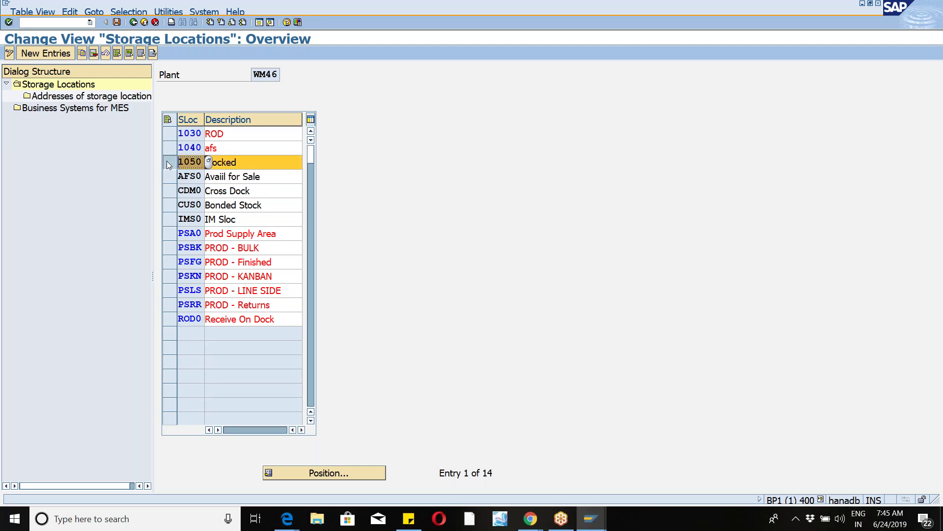
pyautogui.click(171, 178)
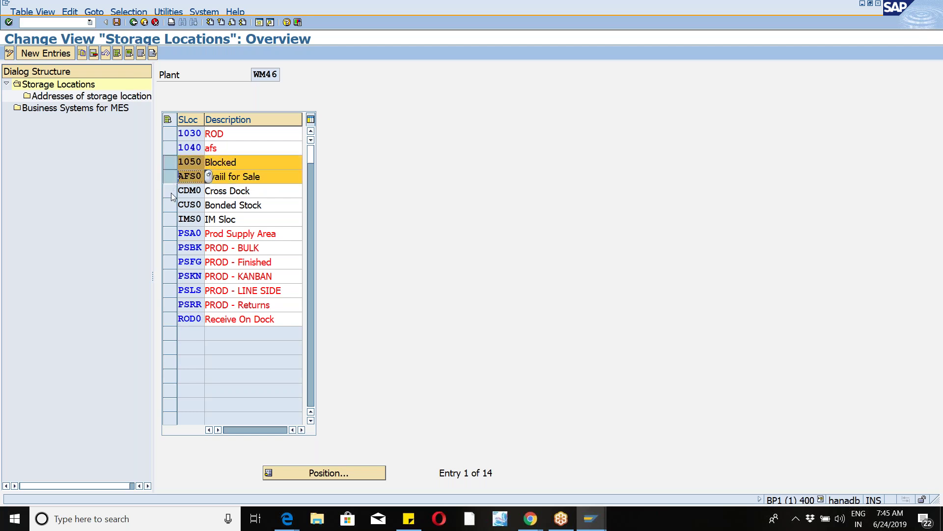
pyautogui.click(170, 193)
pyautogui.click(171, 205)
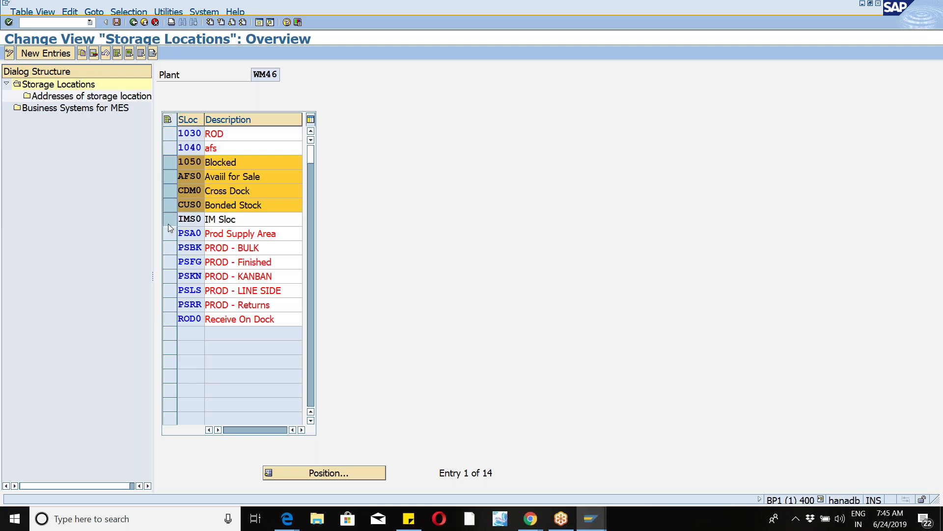
pyautogui.click(168, 222)
pyautogui.click(168, 235)
pyautogui.click(171, 249)
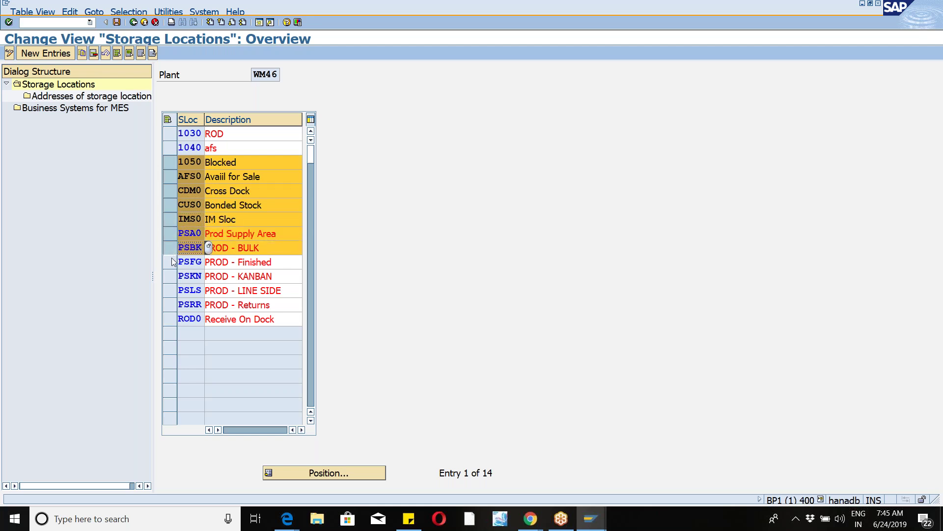
pyautogui.click(171, 263)
pyautogui.click(172, 278)
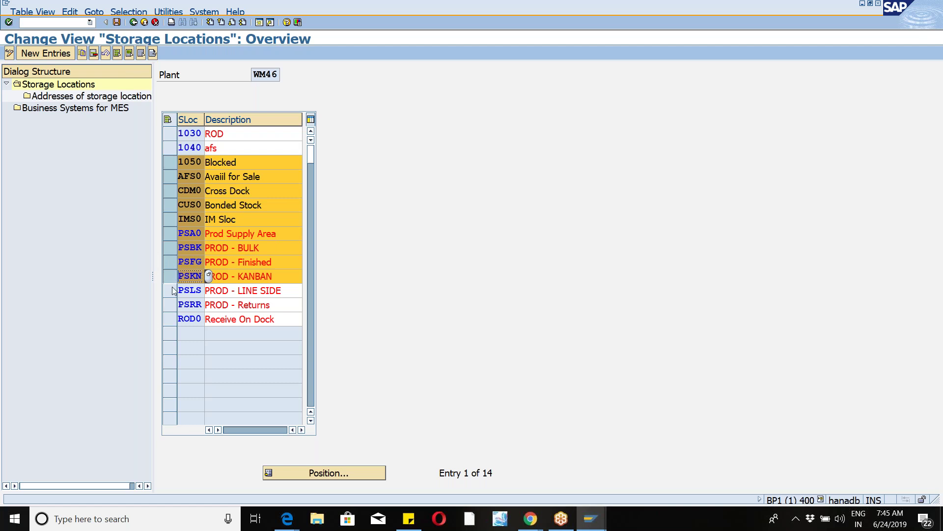
pyautogui.click(171, 292)
pyautogui.click(172, 309)
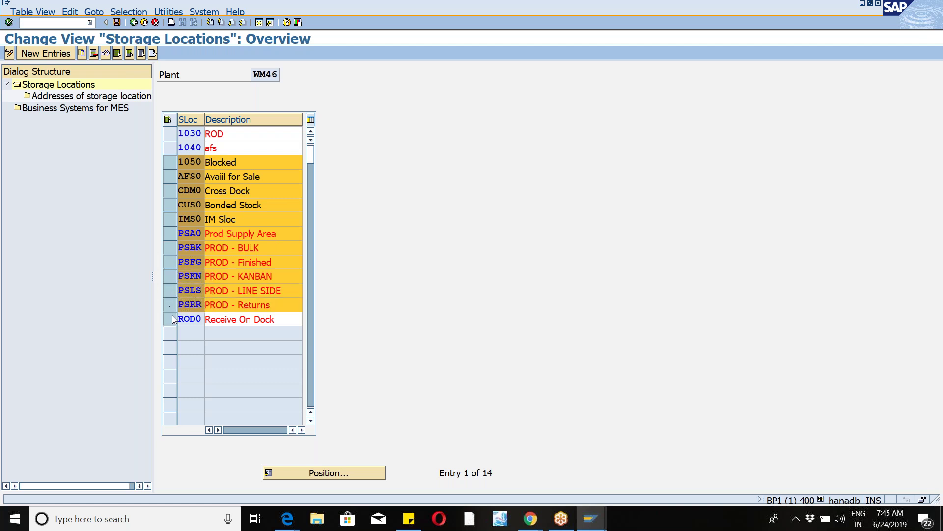
pyautogui.click(171, 319)
pyautogui.click(93, 54)
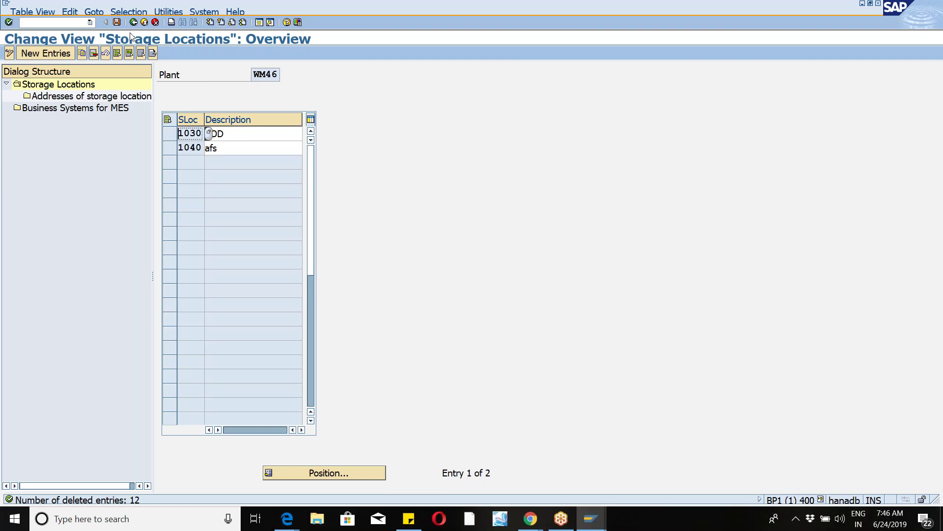
# - Save the storage location changes of plant WM46 in the Test PSA customizing request and leave the activity
pyautogui.click(117, 23)
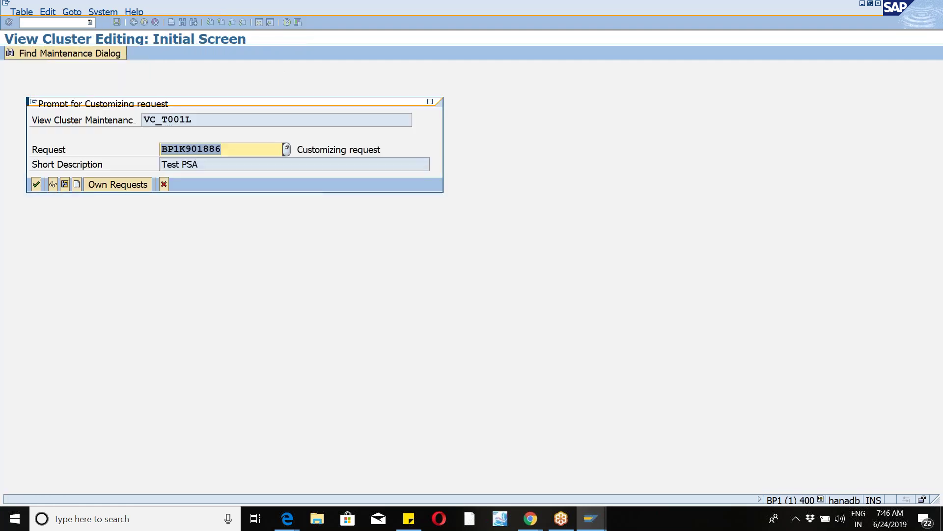
pyautogui.click(34, 188)
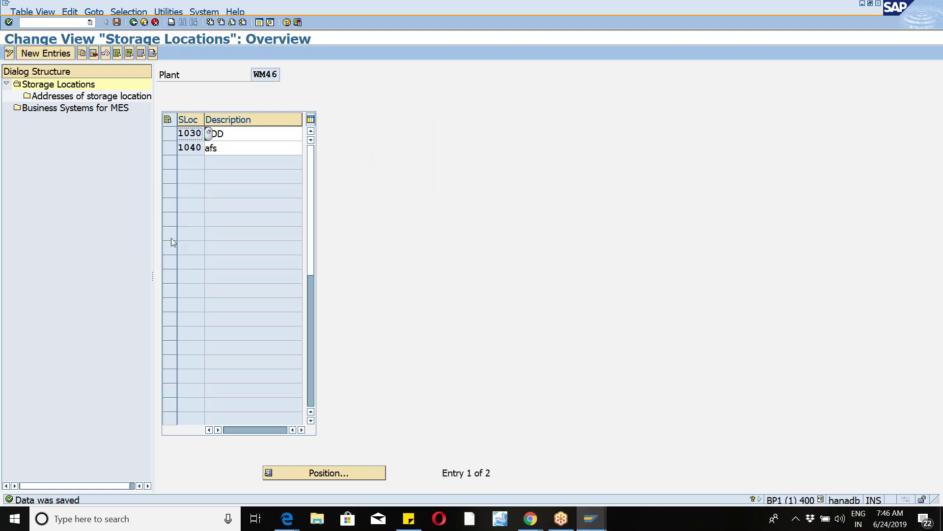
pyautogui.click(236, 138)
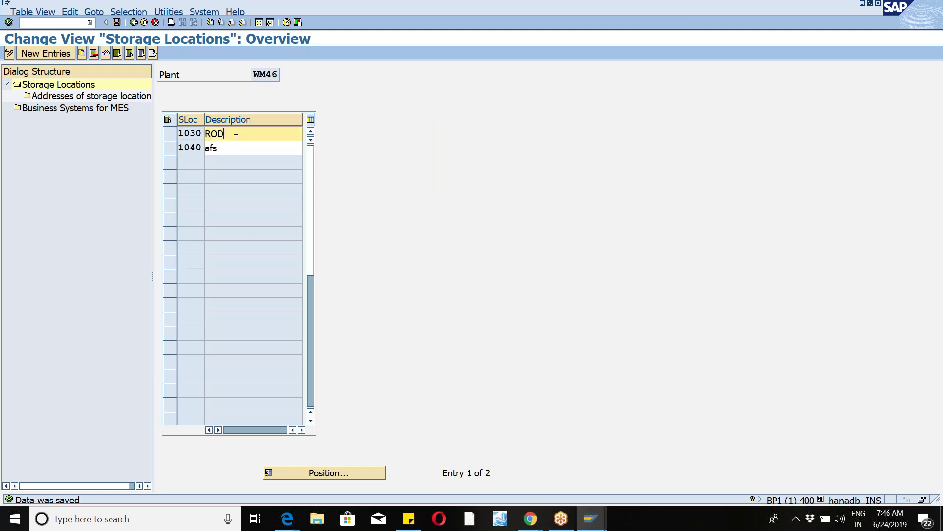
pyautogui.click(166, 138)
pyautogui.click(167, 148)
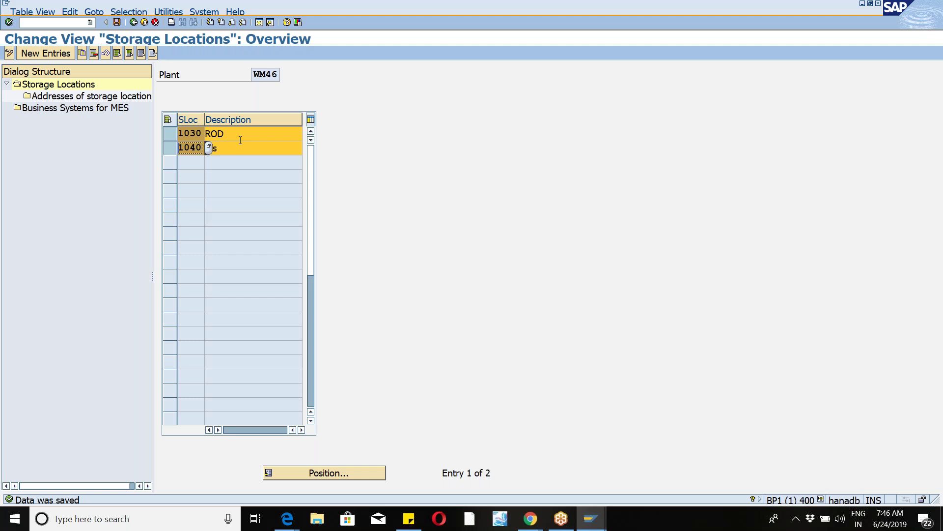
pyautogui.click(118, 22)
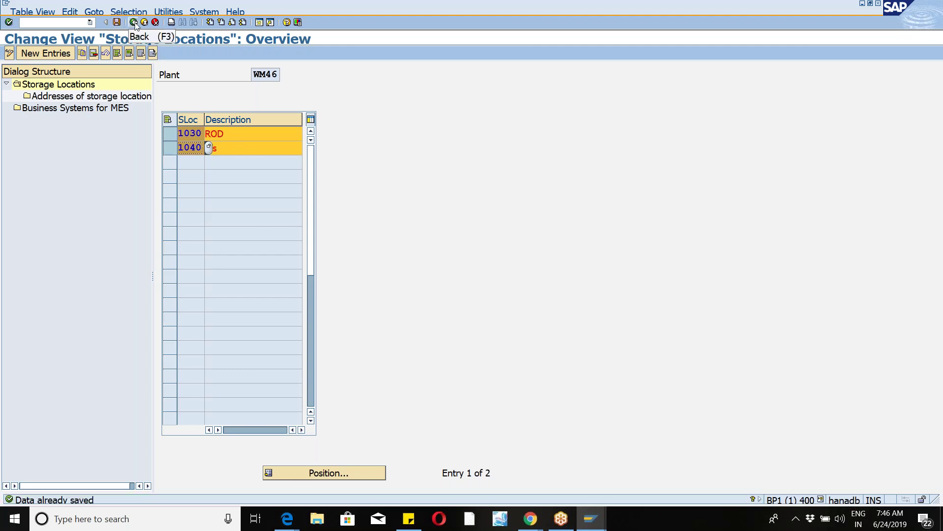
pyautogui.click(134, 23)
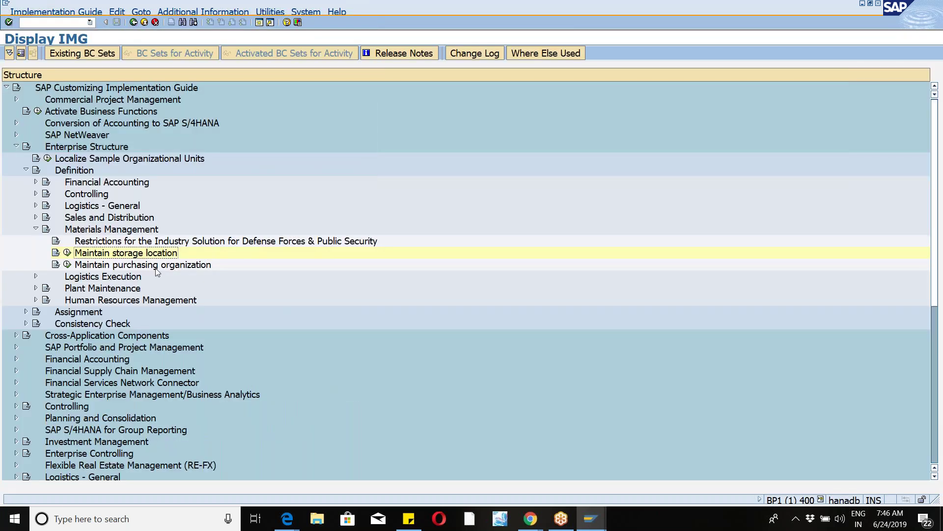
# - Copy purchasing organization 1010 as WM46 with the description wm46- 1809
pyautogui.click(67, 265)
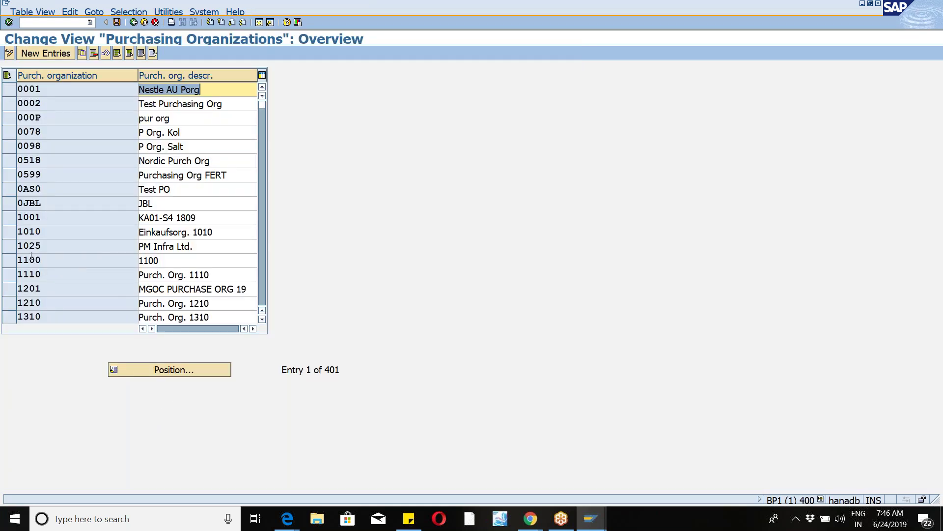
pyautogui.click(9, 232)
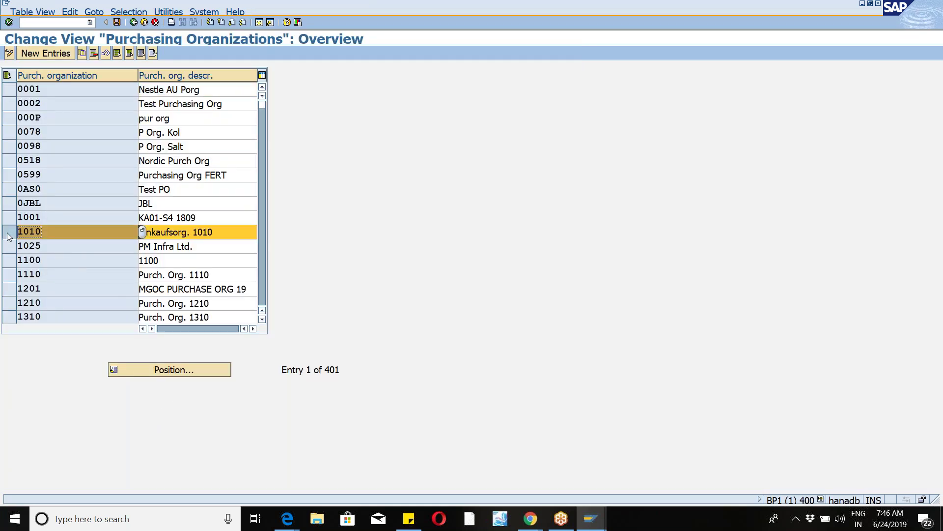
pyautogui.click(82, 54)
pyautogui.write('wm46')
pyautogui.press('Tab')
pyautogui.write('wm')
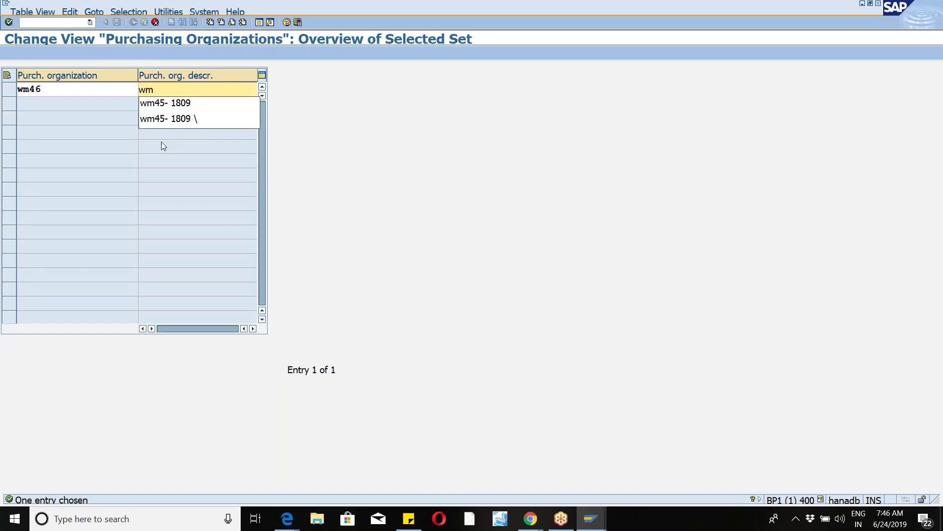
pyautogui.write('46- 1809')
pyautogui.press('Return')
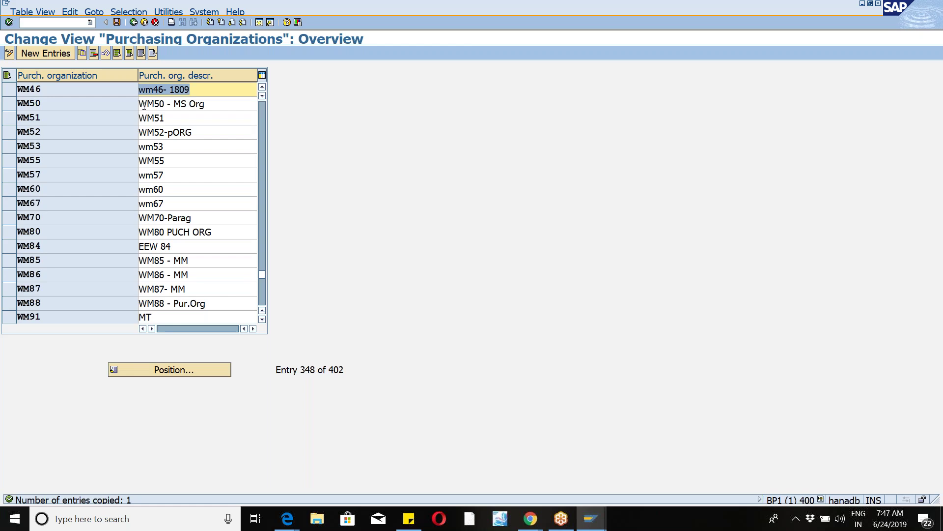
# - Save purchasing organization WM46 in the customizing request and return to the implementation guide structure
pyautogui.click(117, 22)
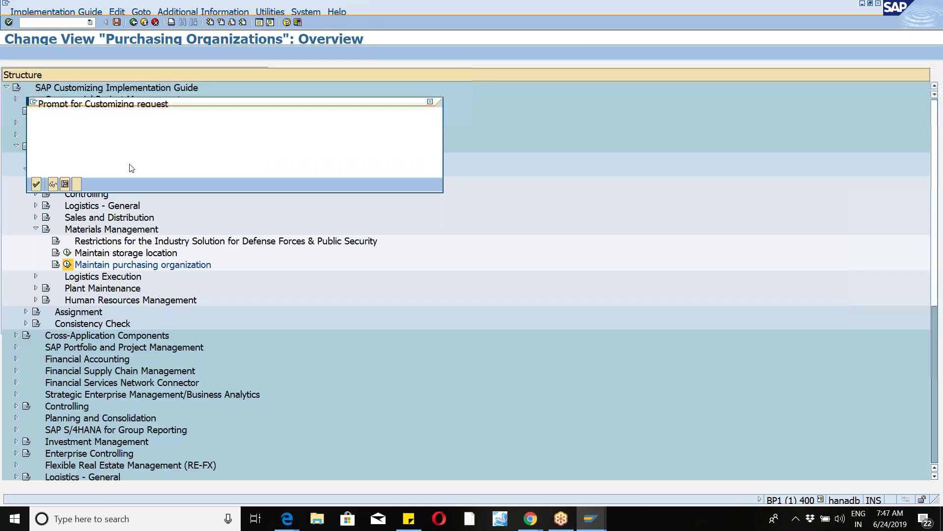
pyautogui.click(36, 184)
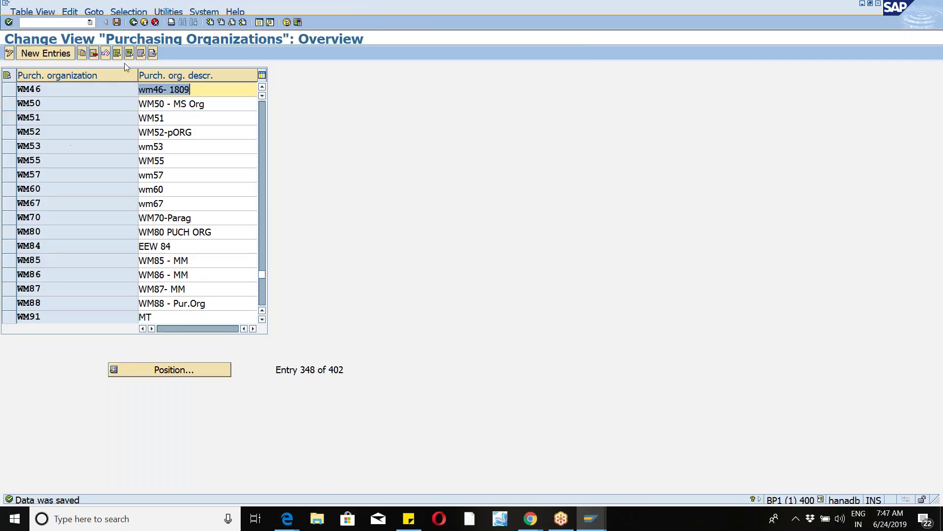
pyautogui.press('F3')
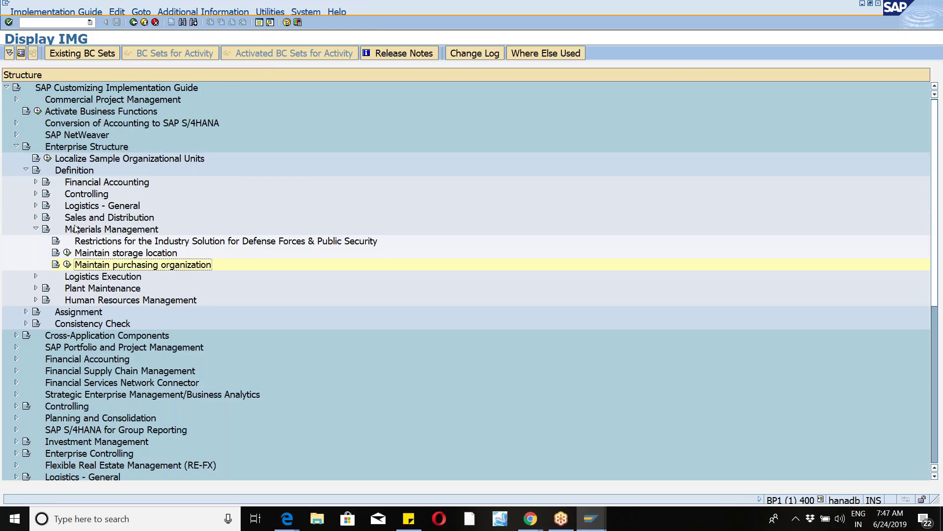
# - Open the Define Shipping Points activity under the Logistics Execution definition
pyautogui.click(37, 229)
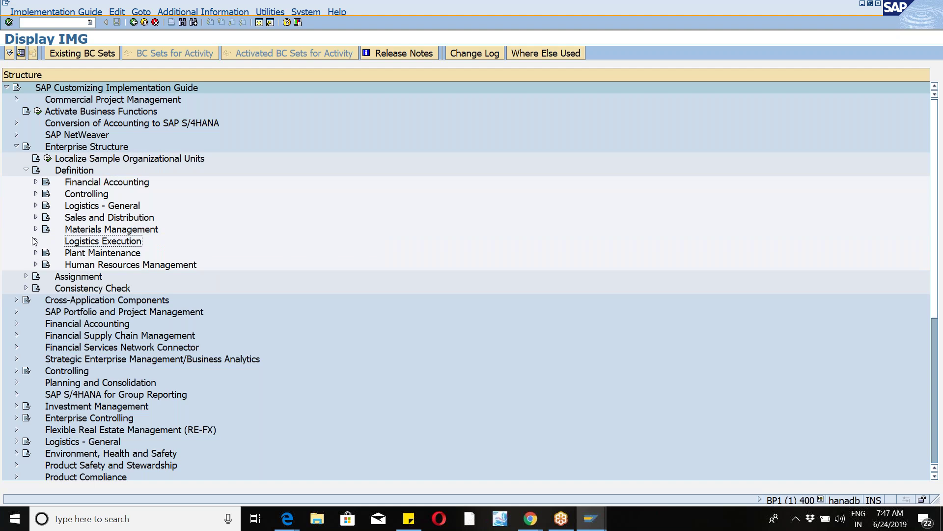
pyautogui.click(34, 241)
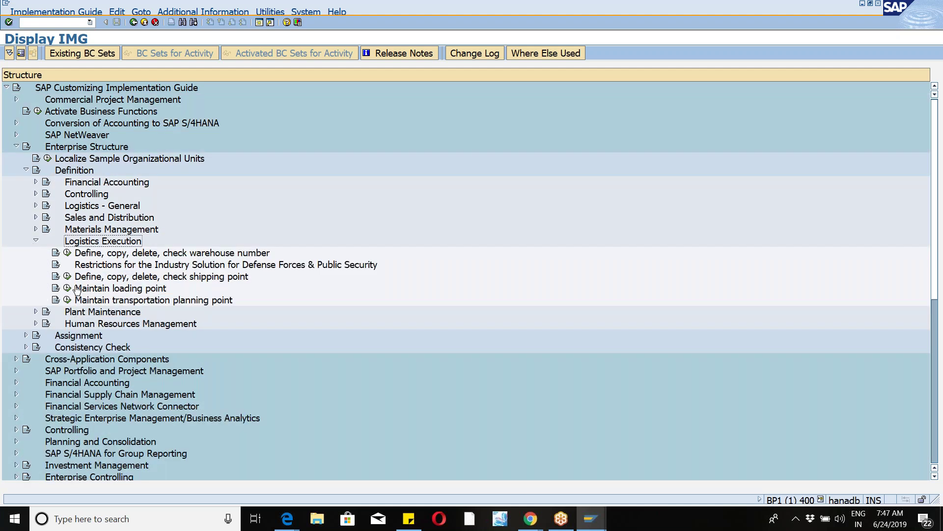
pyautogui.click(67, 276)
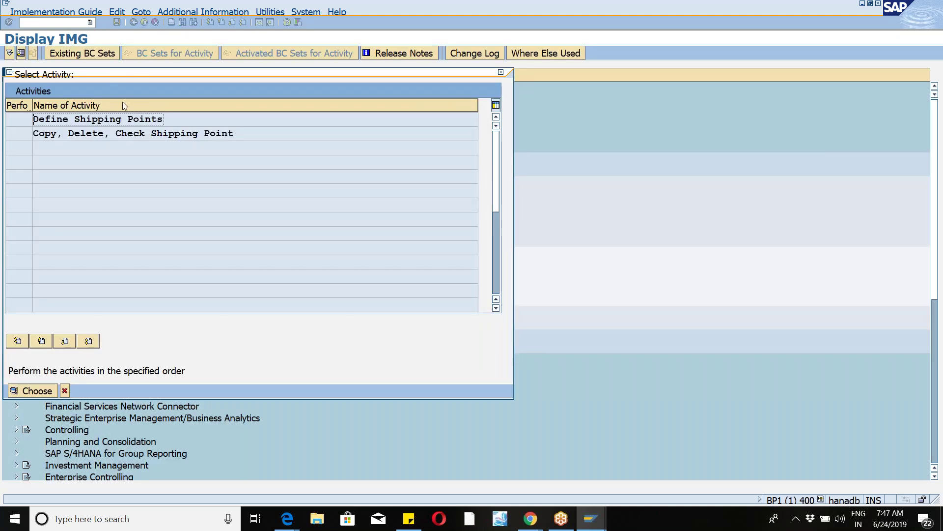
pyautogui.doubleClick(117, 120)
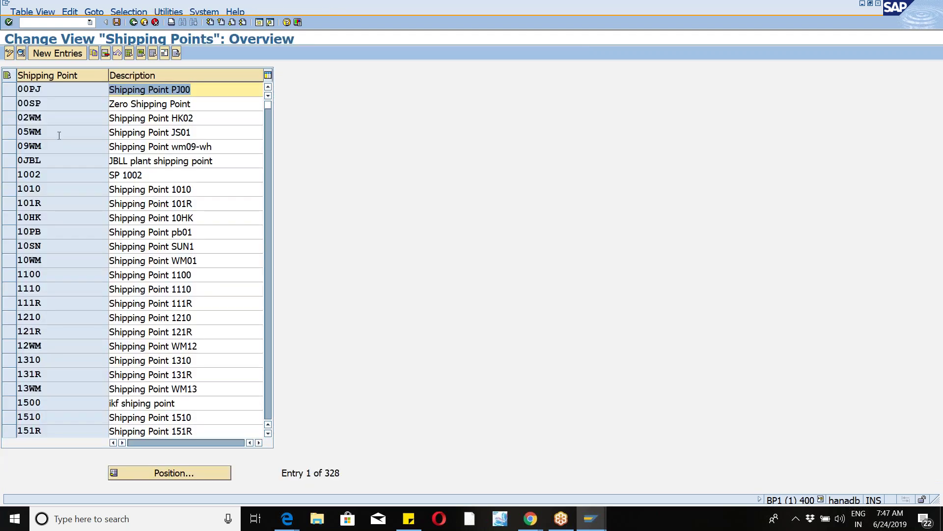
# - Copy shipping point 00SP as 46WM with the description wm46- 1809
pyautogui.click(11, 107)
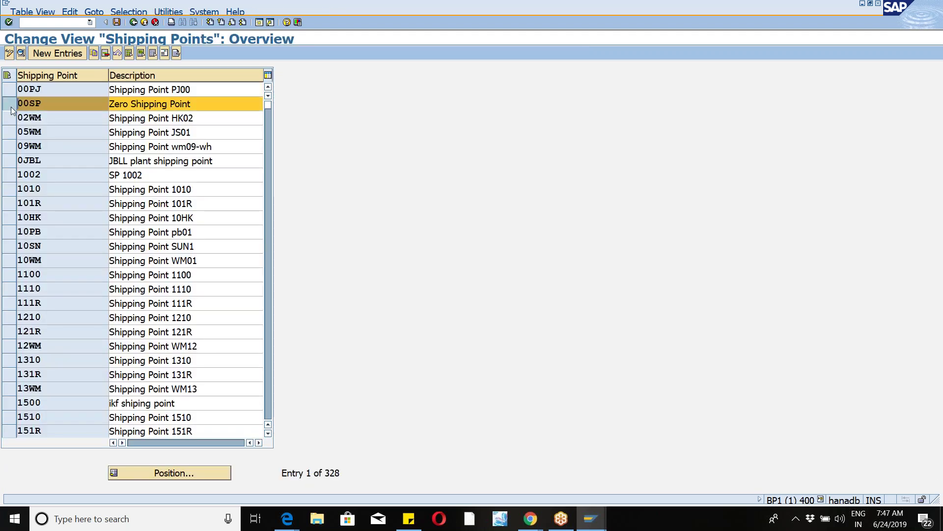
pyautogui.click(93, 53)
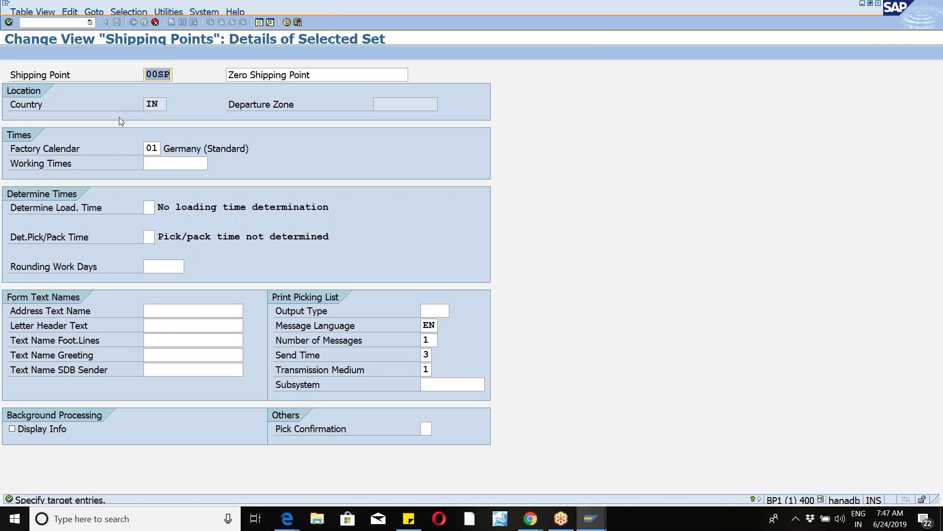
pyautogui.write('46wm')
pyautogui.press('Tab')
pyautogui.write('wm46')
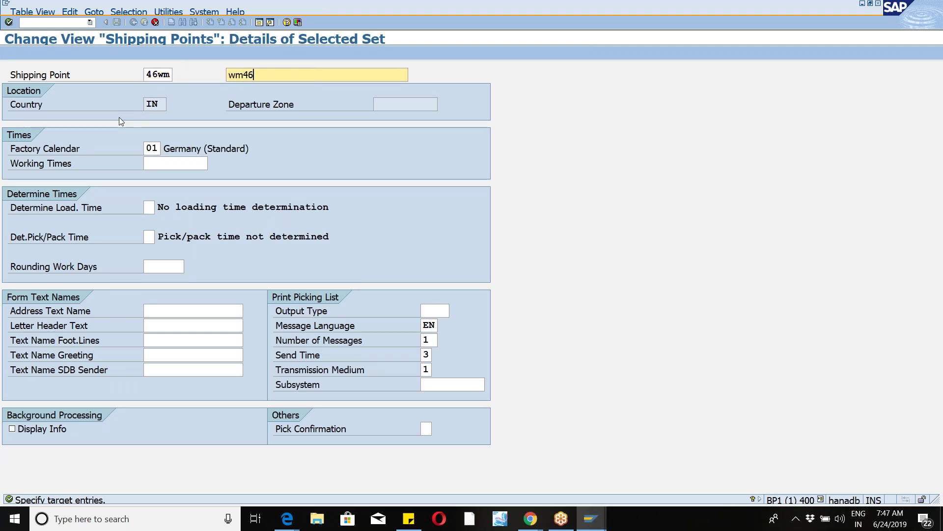
pyautogui.write('- 1809')
pyautogui.press('Return')
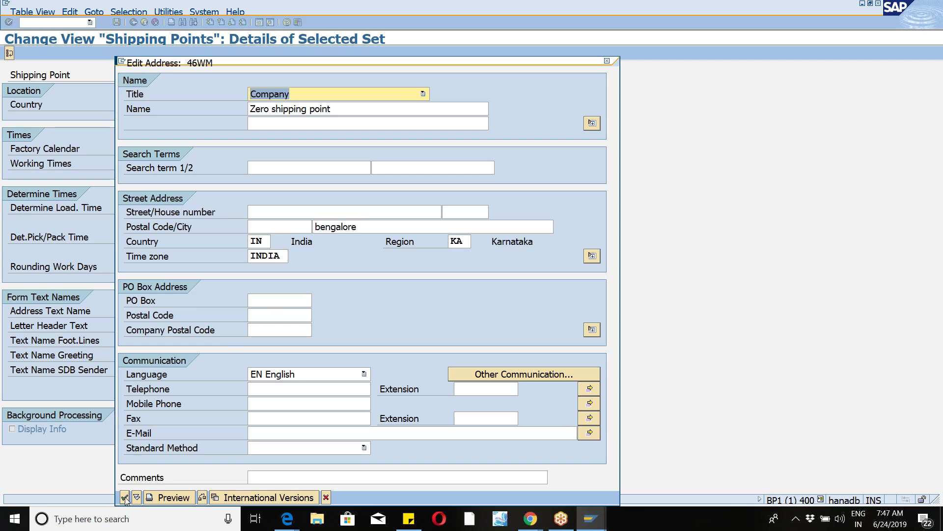
# - Change the name in the address of shipping point 46WM to wm46 and accept the address
pyautogui.click(350, 113)
pyautogui.press('BackSpace')
pyautogui.press('BackSpace')
pyautogui.press('BackSpace')
pyautogui.press('BackSpace')
pyautogui.press('BackSpace')
pyautogui.press('BackSpace')
pyautogui.press('BackSpace')
pyautogui.press('BackSpace')
pyautogui.press('BackSpace')
pyautogui.press('BackSpace')
pyautogui.press('BackSpace')
pyautogui.press('BackSpace')
pyautogui.press('BackSpace')
pyautogui.press('BackSpace')
pyautogui.press('BackSpace')
pyautogui.press('BackSpace')
pyautogui.press('BackSpace')
pyautogui.press('BackSpace')
pyautogui.write('wm46')
pyautogui.press('Return')
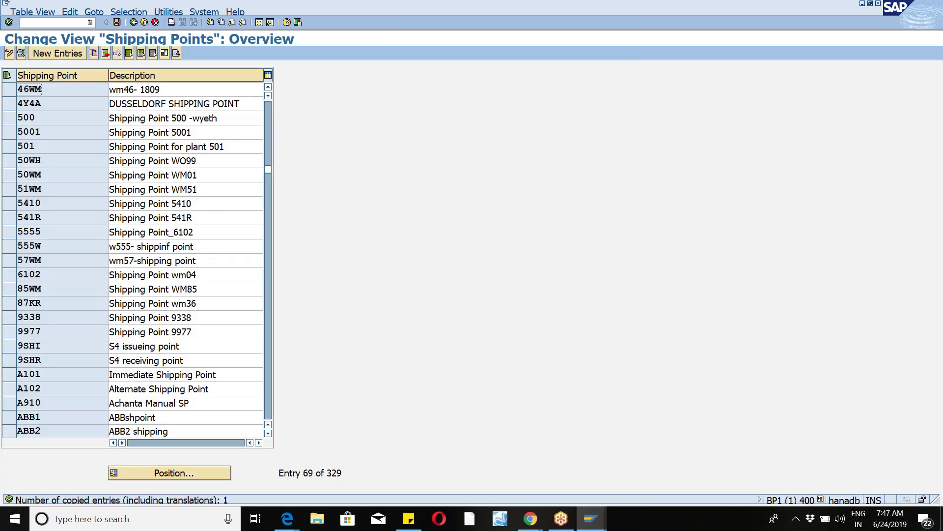
# - Save shipping point 46WM in the customizing request and leave the shipping points overview
pyautogui.click(116, 22)
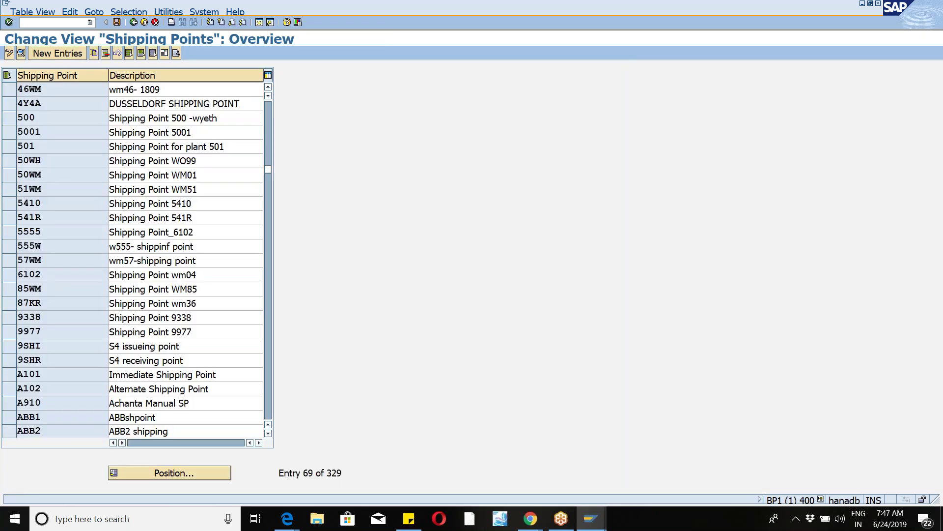
pyautogui.click(38, 168)
pyautogui.click(133, 22)
# - Start the Copy, Delete, Check Shipping Point activity and request a copy from shipping point 10WM to 46WM
pyautogui.doubleClick(162, 133)
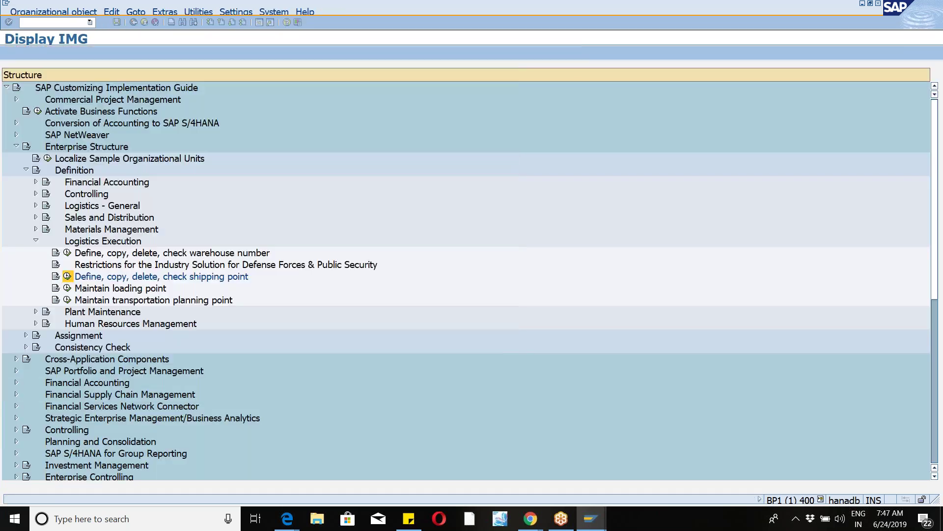
pyautogui.click(22, 54)
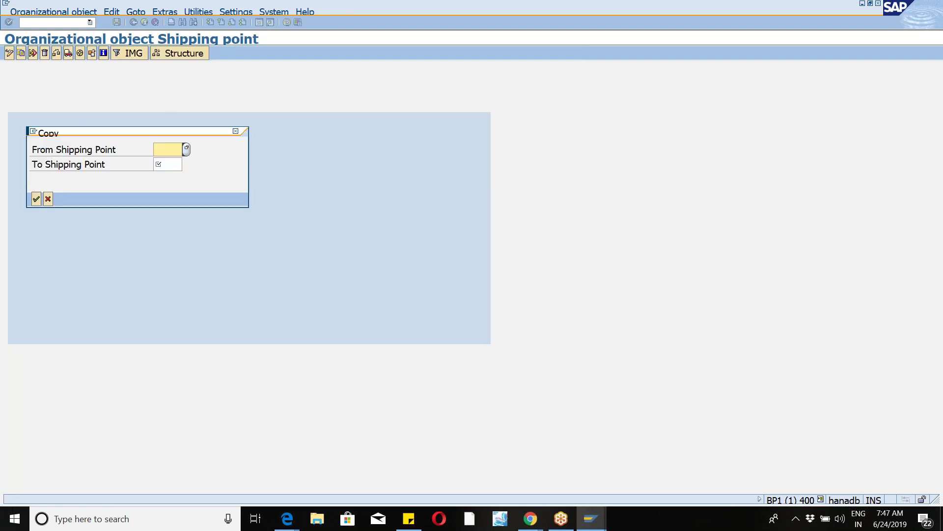
pyautogui.write('10wm')
pyautogui.press('Tab')
pyautogui.write('46wm')
pyautogui.press('Return')
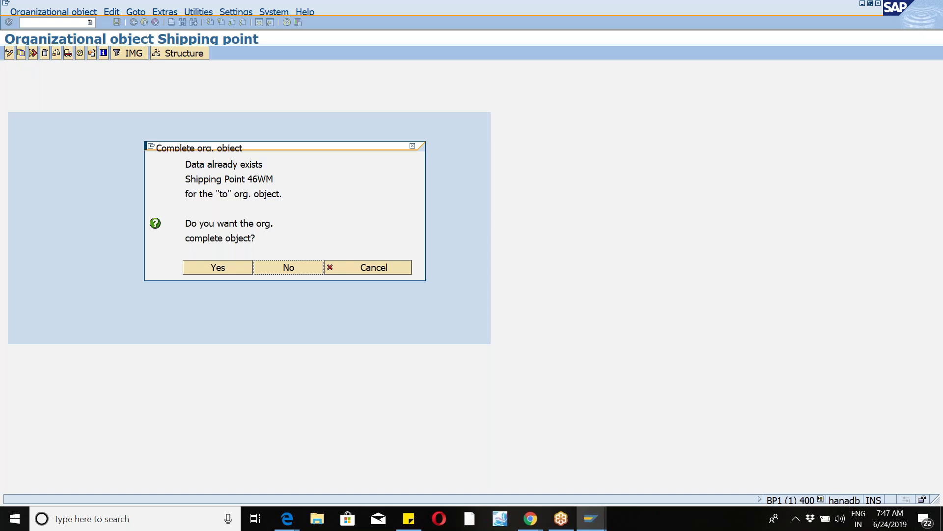
# - Complete the existing shipping point 46WM in the Test PSA request without transporting number ranges, then close the shipping point activities
pyautogui.click(206, 268)
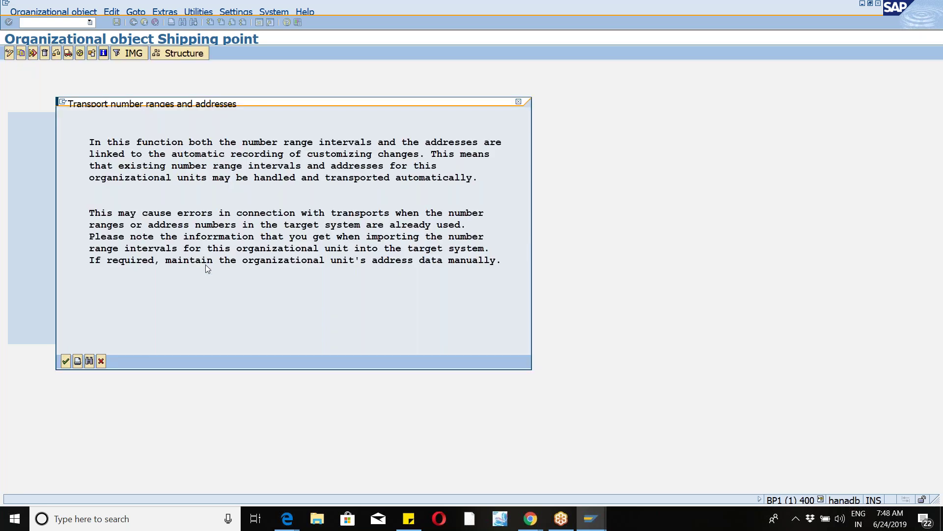
pyautogui.click(67, 361)
pyautogui.click(293, 227)
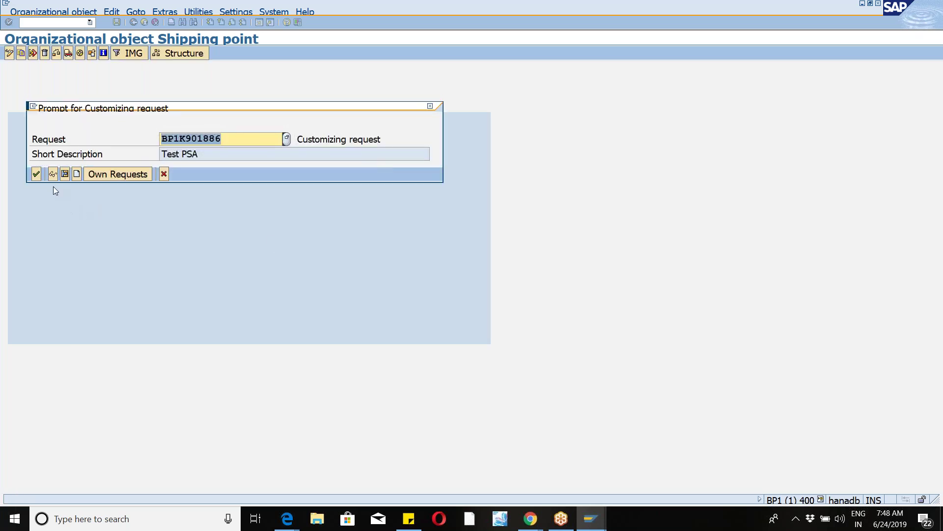
pyautogui.click(36, 174)
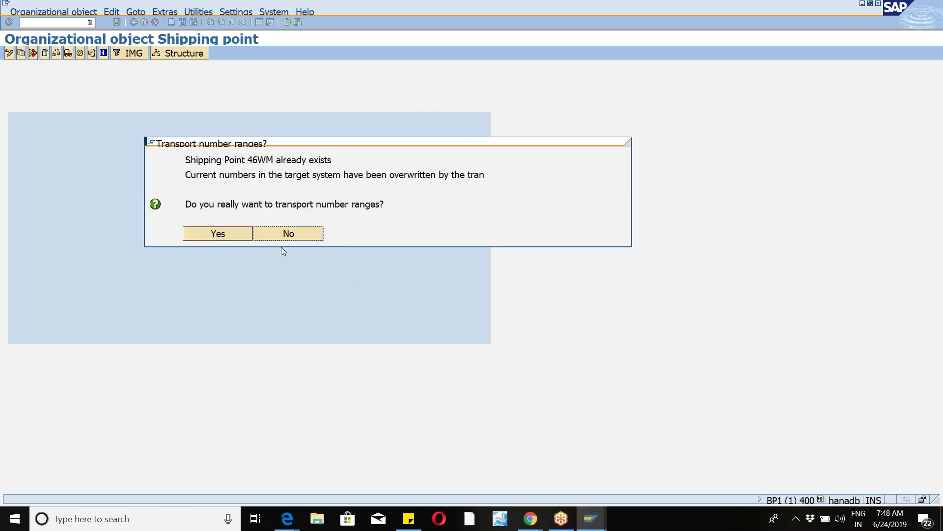
pyautogui.click(279, 235)
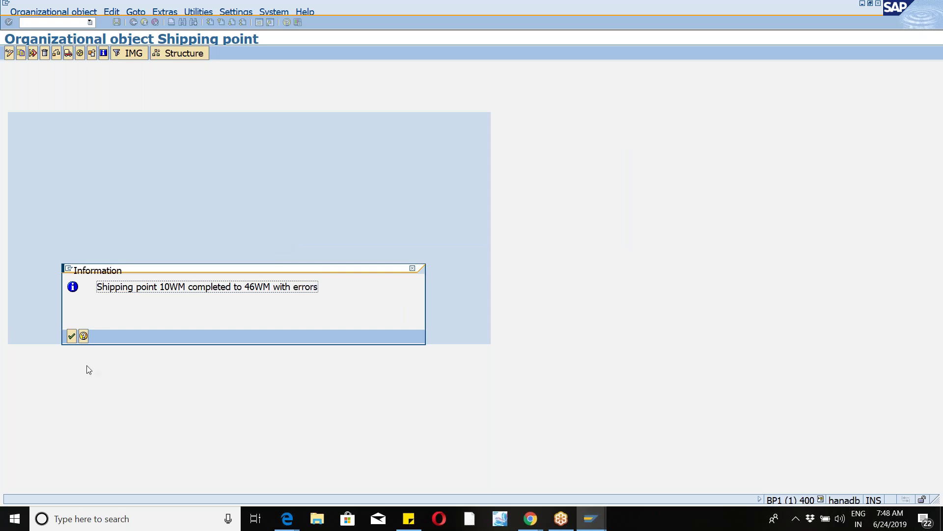
pyautogui.click(72, 336)
pyautogui.click(138, 22)
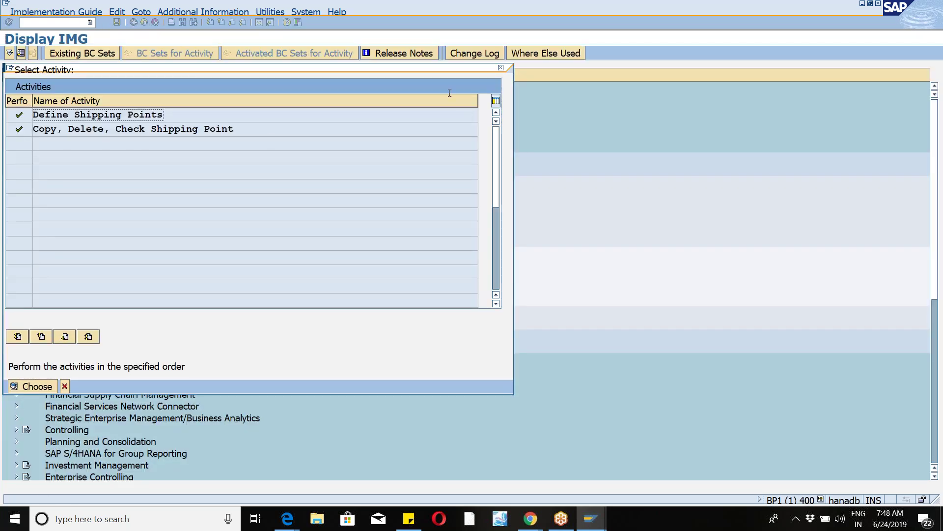
pyautogui.click(500, 68)
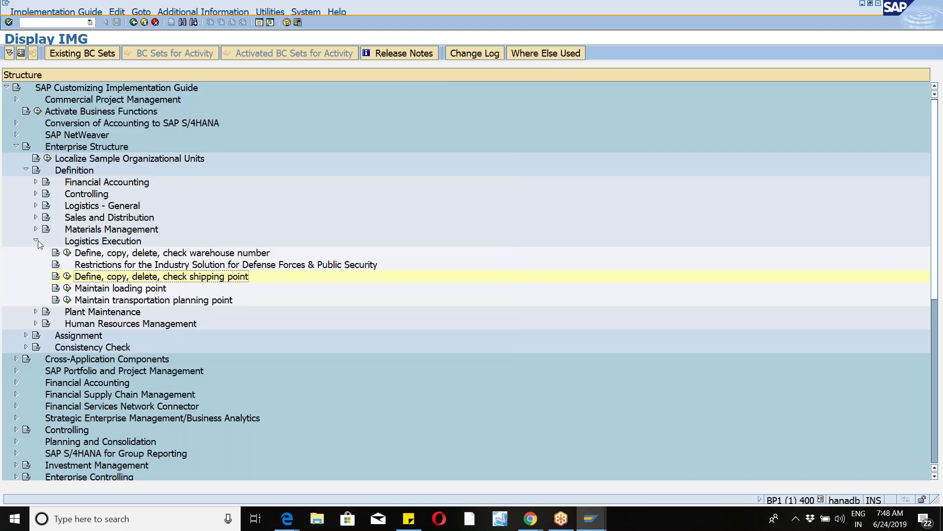
# - Open the Assign plant to company code activity under the Logistics - General assignment
pyautogui.click(35, 242)
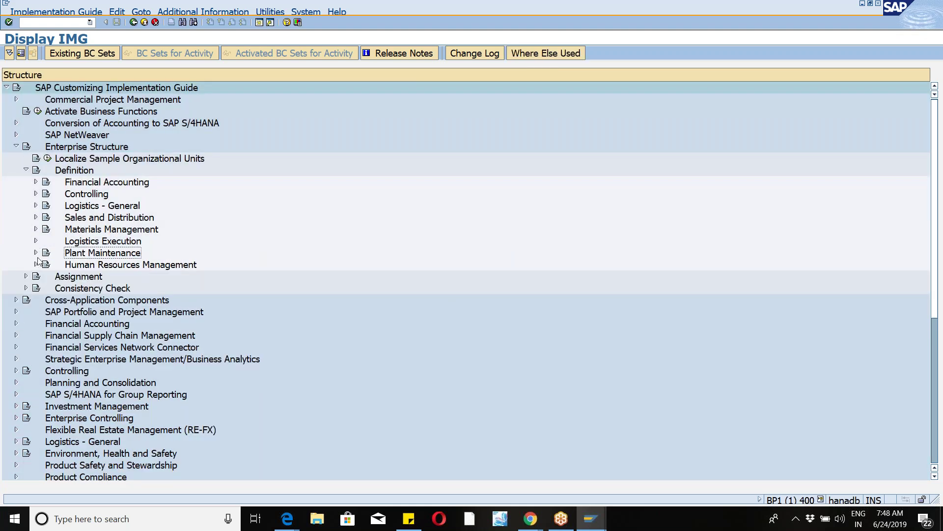
pyautogui.click(26, 277)
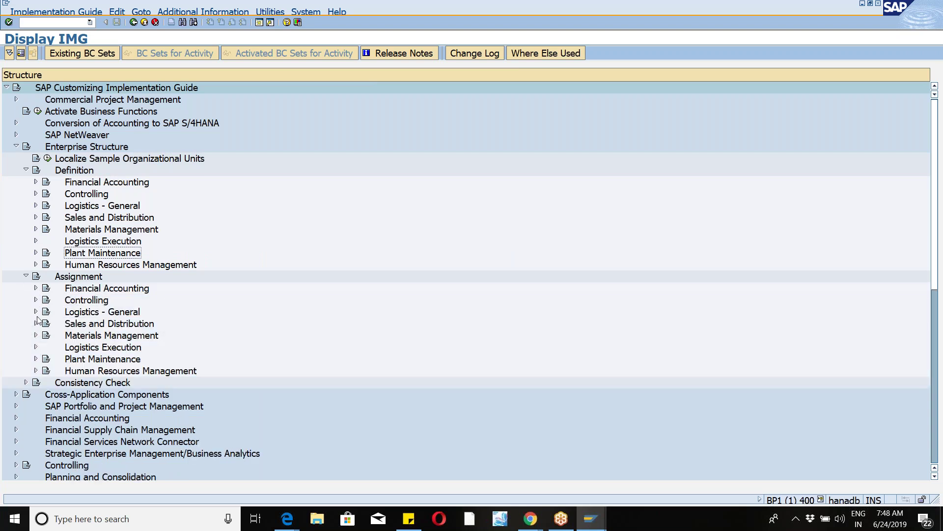
pyautogui.click(35, 312)
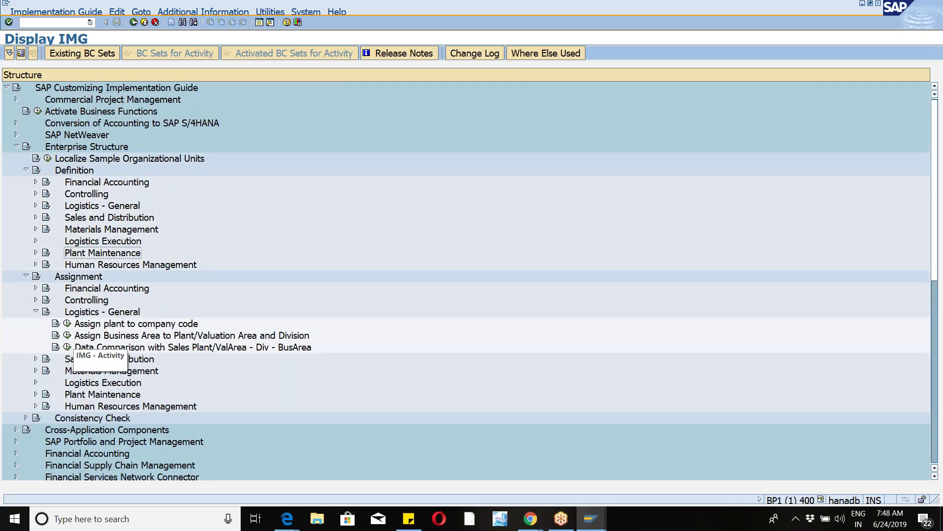
pyautogui.click(67, 323)
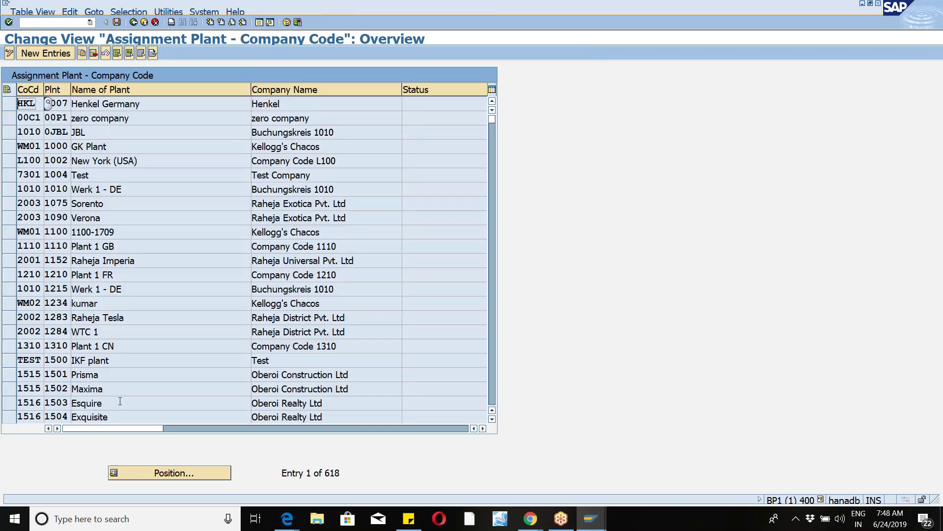
# - Locate plant WM46 in the plant to company code assignments, save the view and return to the implementation guide structure
pyautogui.click(139, 474)
pyautogui.write('wm46')
pyautogui.press('Return')
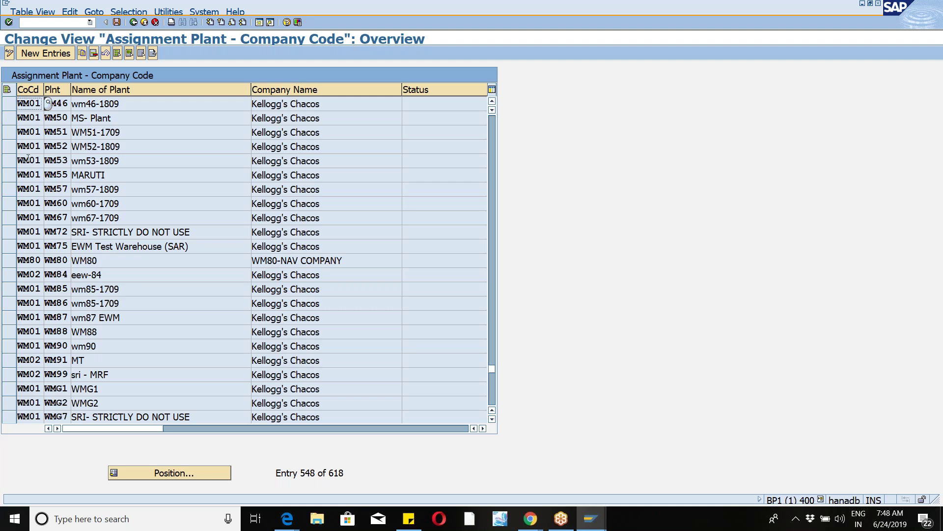
pyautogui.click(5, 107)
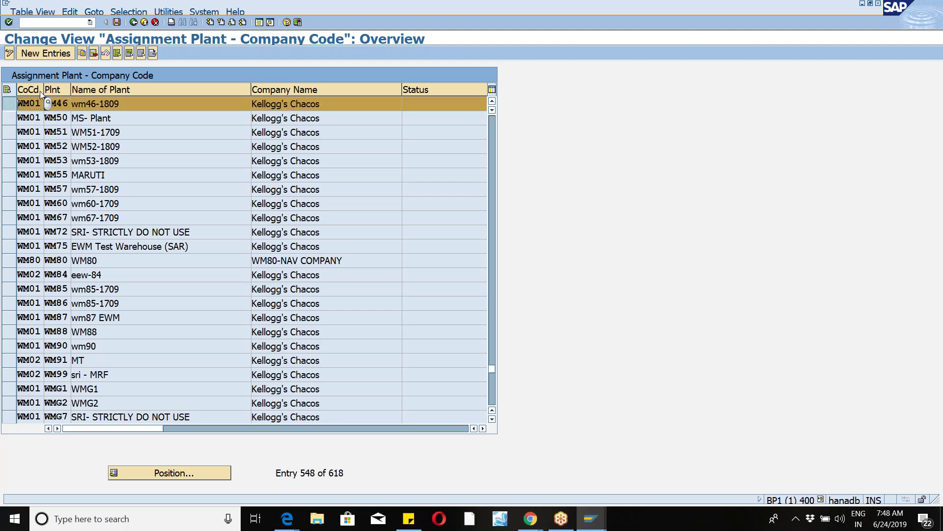
pyautogui.moveTo(43, 89); pyautogui.dragTo(49, 89)
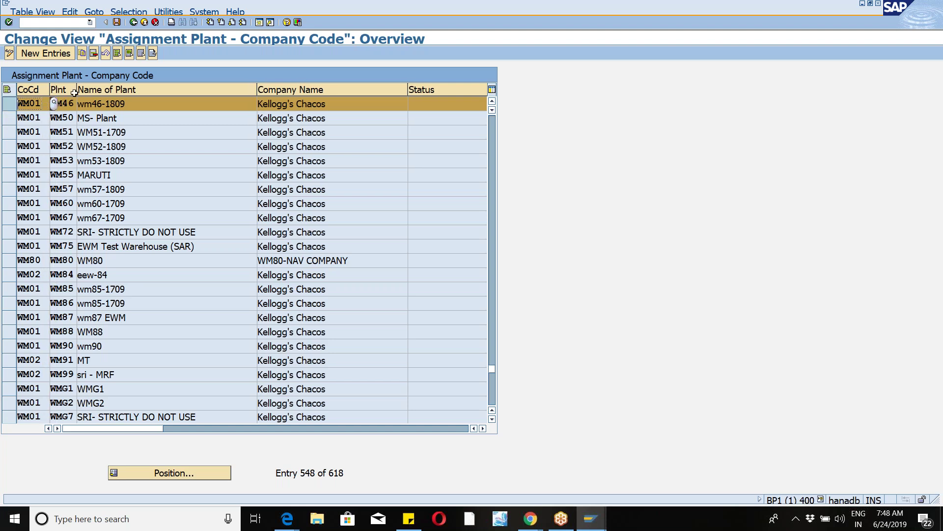
pyautogui.click(117, 22)
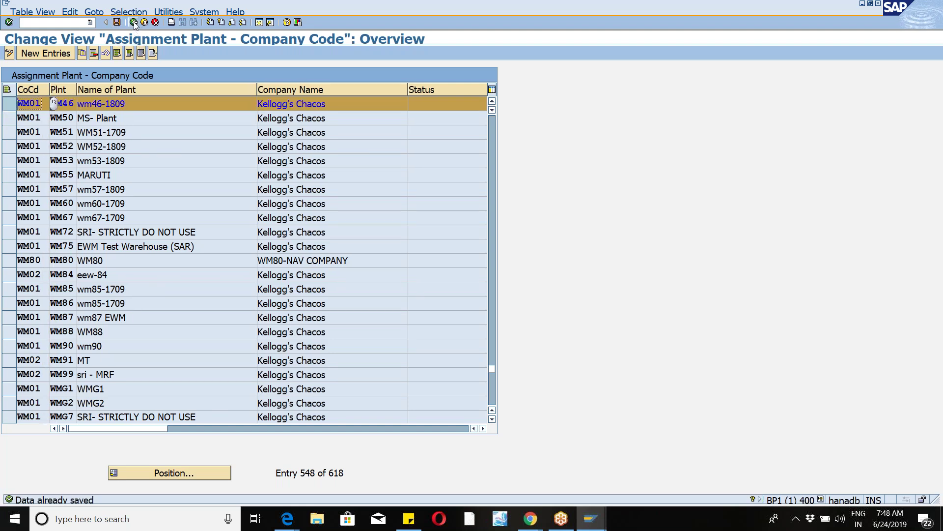
pyautogui.click(133, 23)
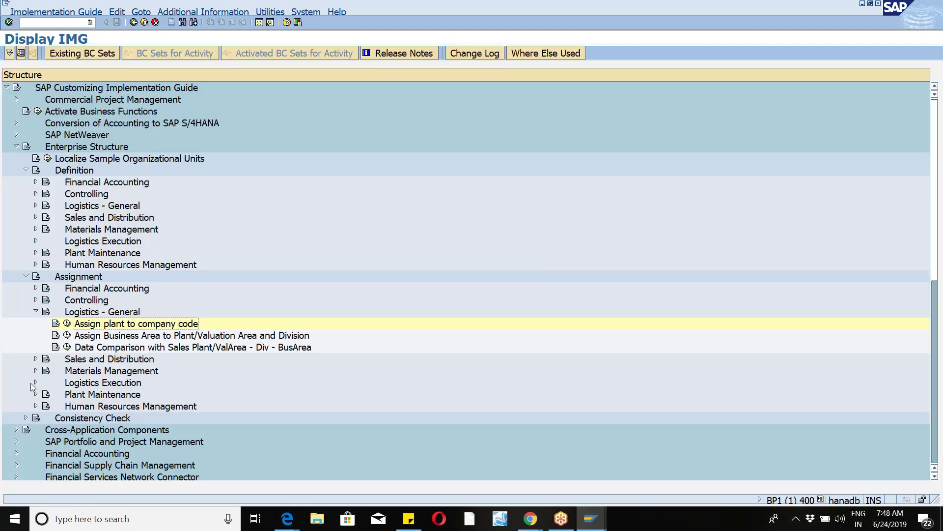
# - Open the Assign purchasing organization to company code activity under Materials Management assignment and locate purchasing organization WM46
pyautogui.click(35, 311)
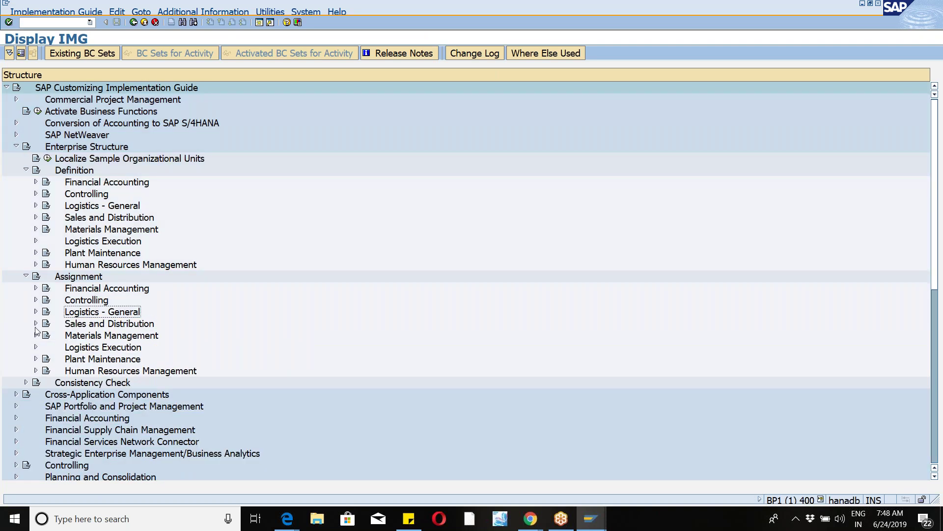
pyautogui.click(36, 335)
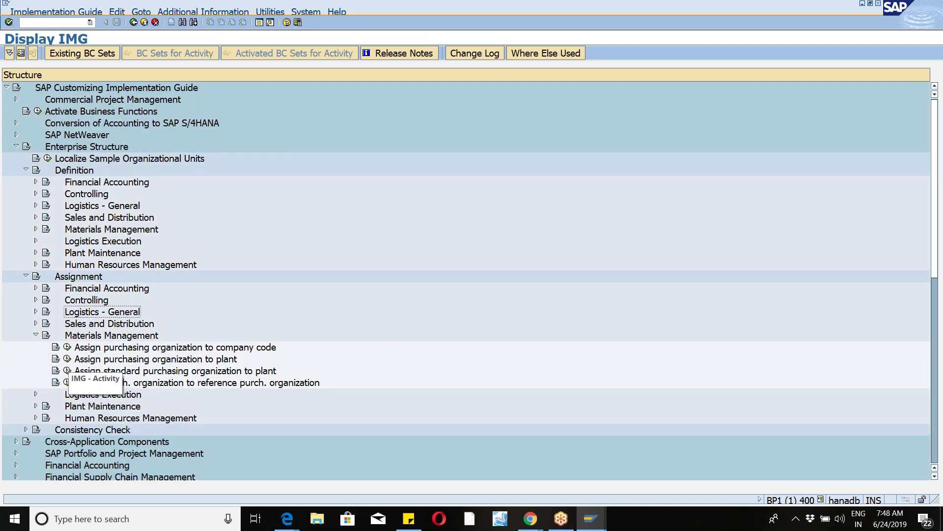
pyautogui.click(67, 347)
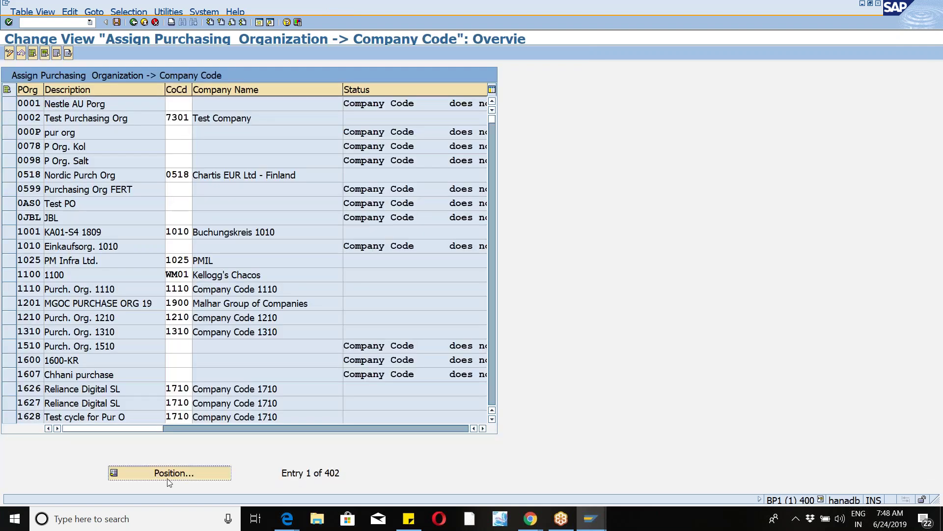
pyautogui.click(167, 477)
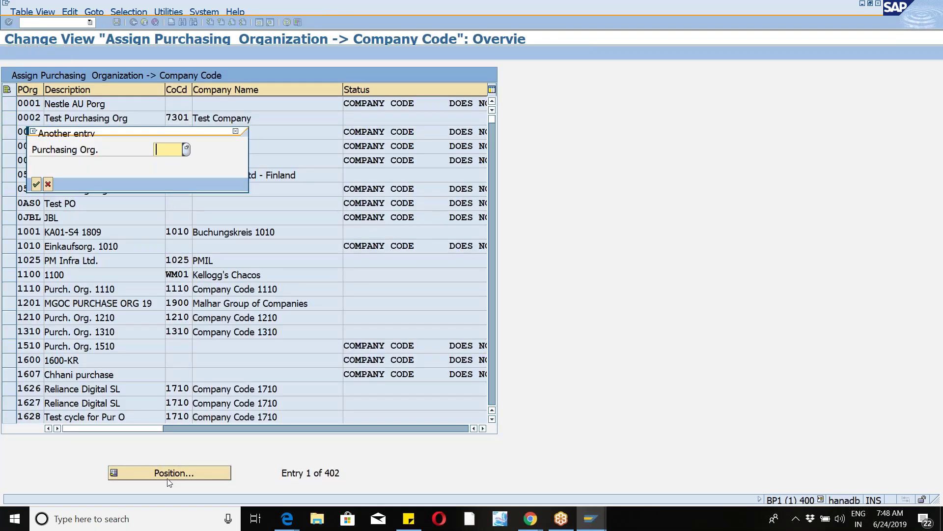
pyautogui.write('wm46')
pyautogui.press('Return')
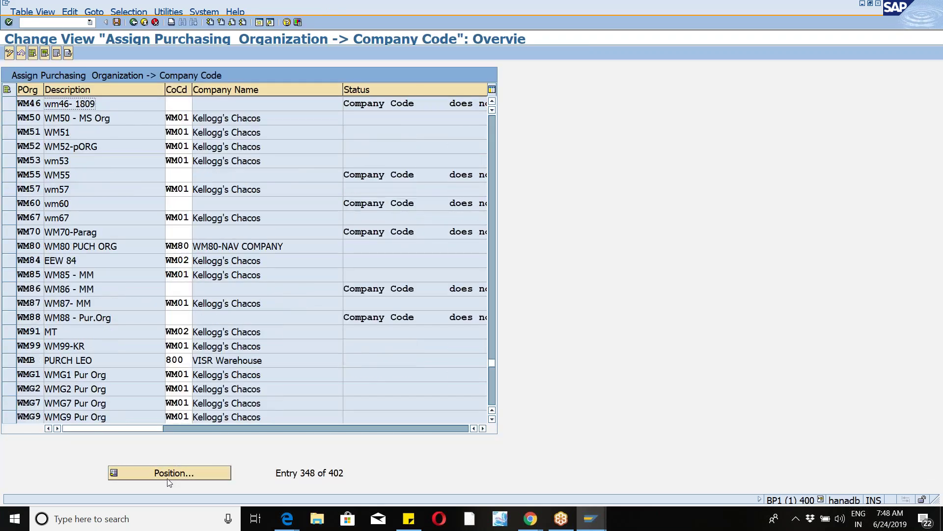
# - Assign company code WM01 to purchasing organization WM46, save it in the Test PSA request and return to the implementation guide
pyautogui.click(184, 108)
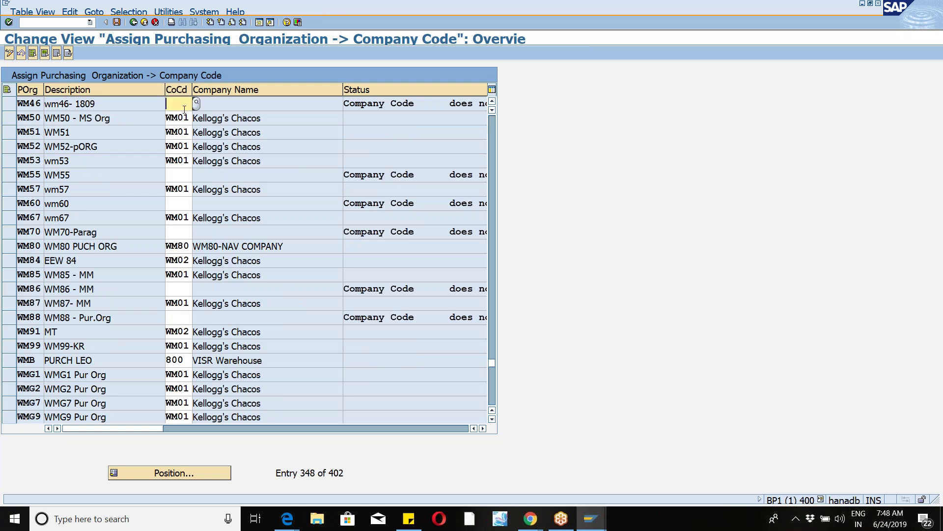
pyautogui.write('wm01')
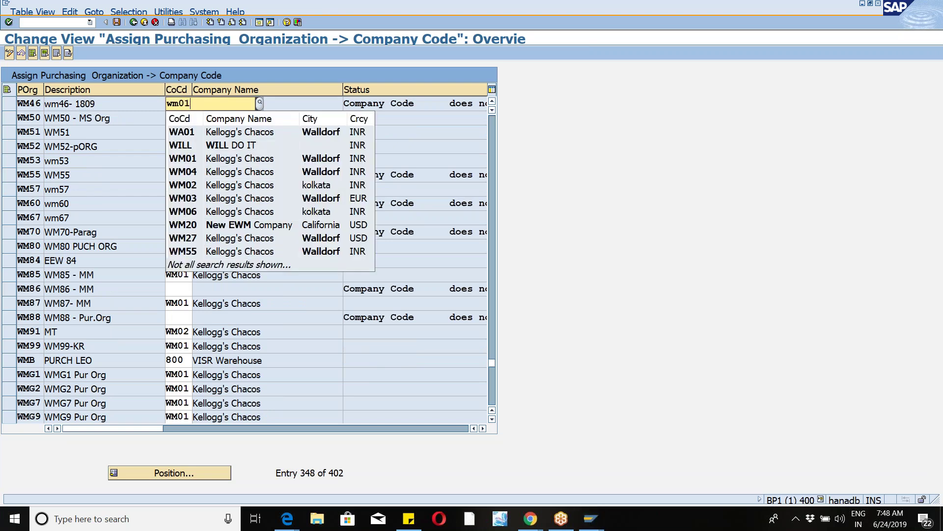
pyautogui.press('Return')
pyautogui.click(121, 24)
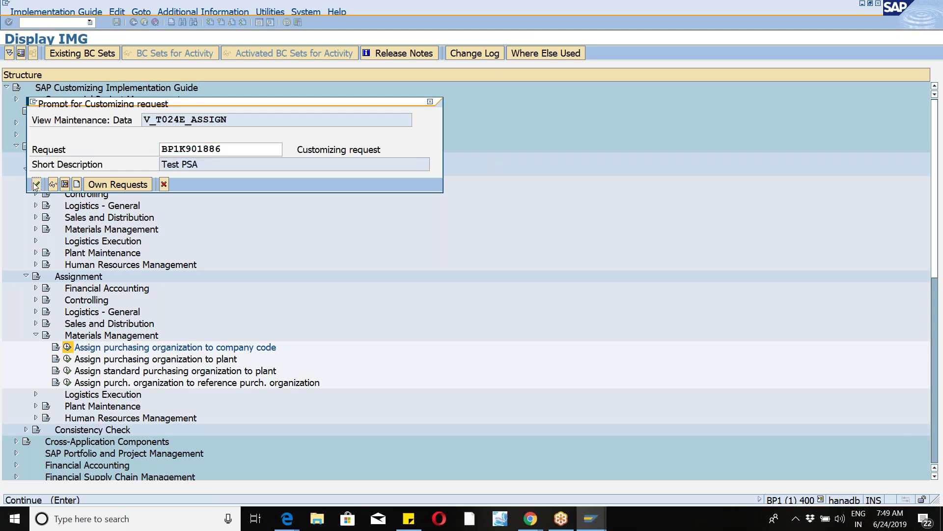
pyautogui.click(36, 184)
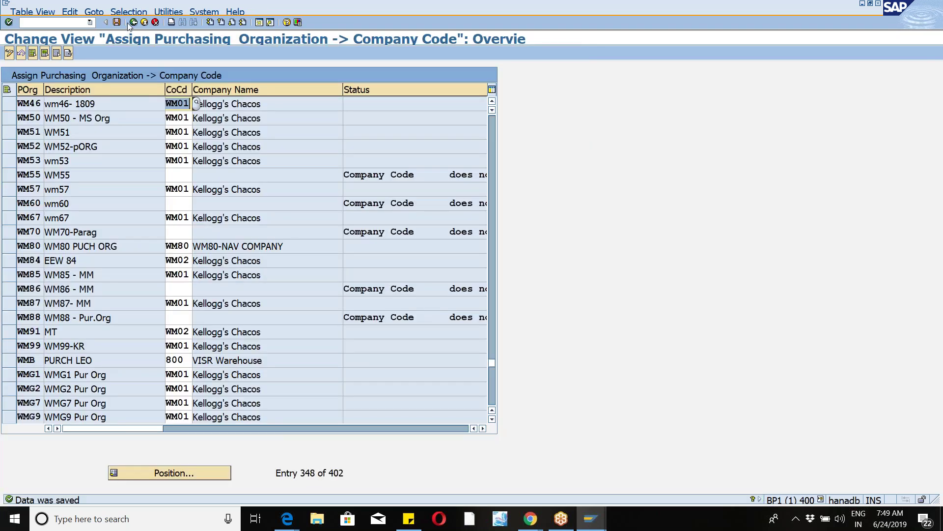
pyautogui.click(134, 22)
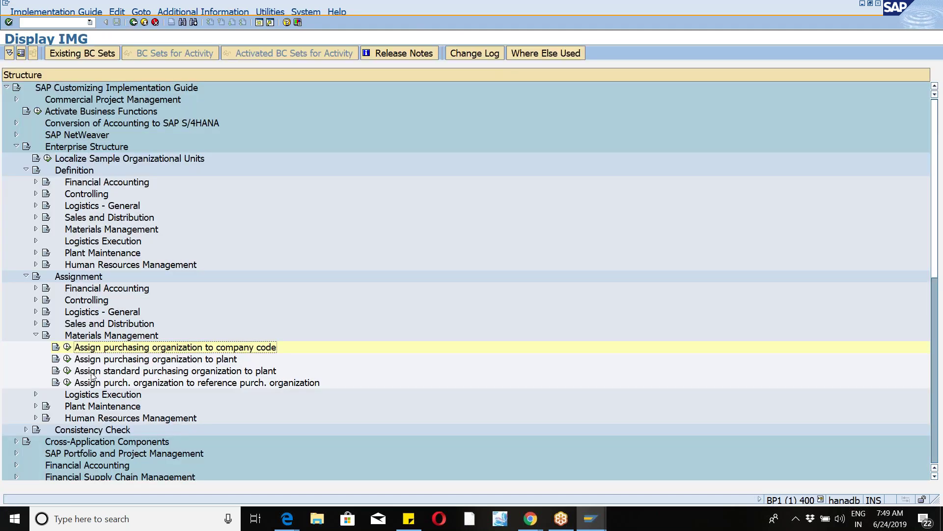
# - Open the Assign purchasing organization to plant activity and position the list at purchasing organization WM46
pyautogui.click(68, 360)
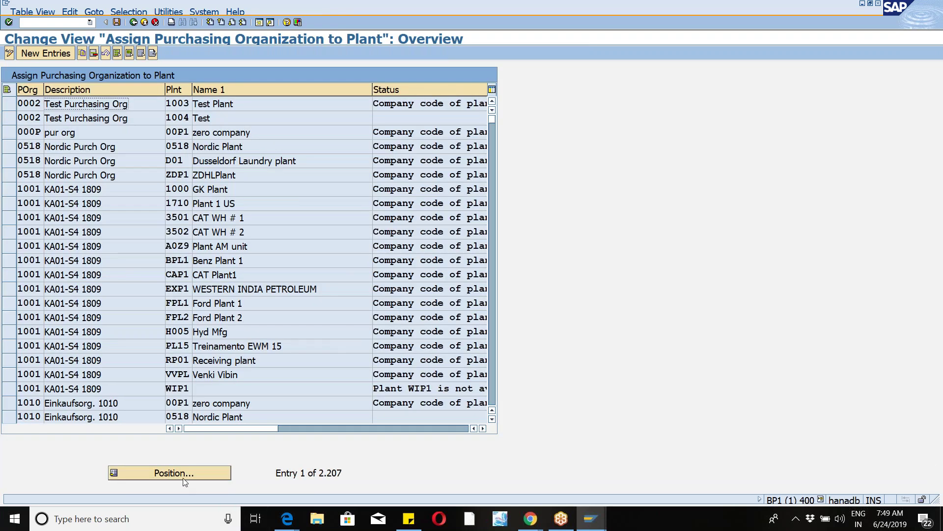
pyautogui.click(184, 477)
pyautogui.write('wm46')
pyautogui.press('Return')
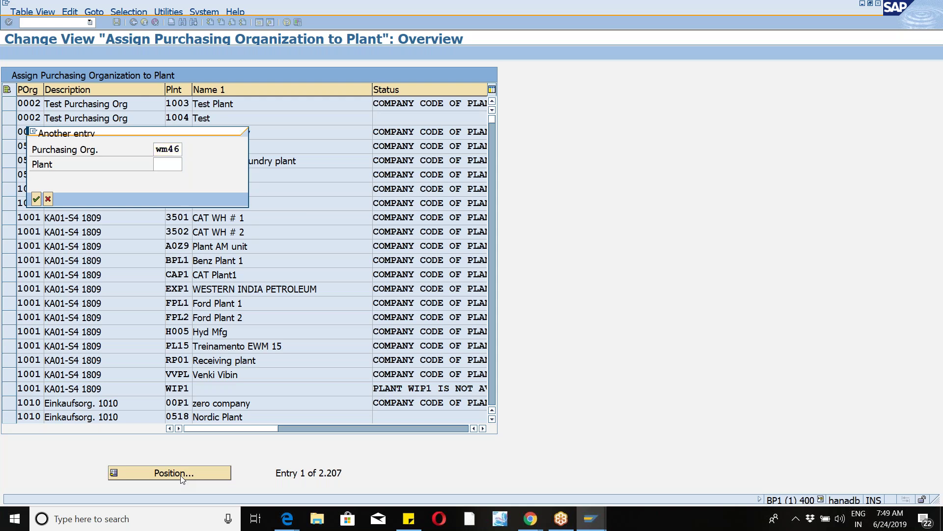
# - Add a new entry assigning purchasing organization WM46 to plant WM46
pyautogui.click(46, 53)
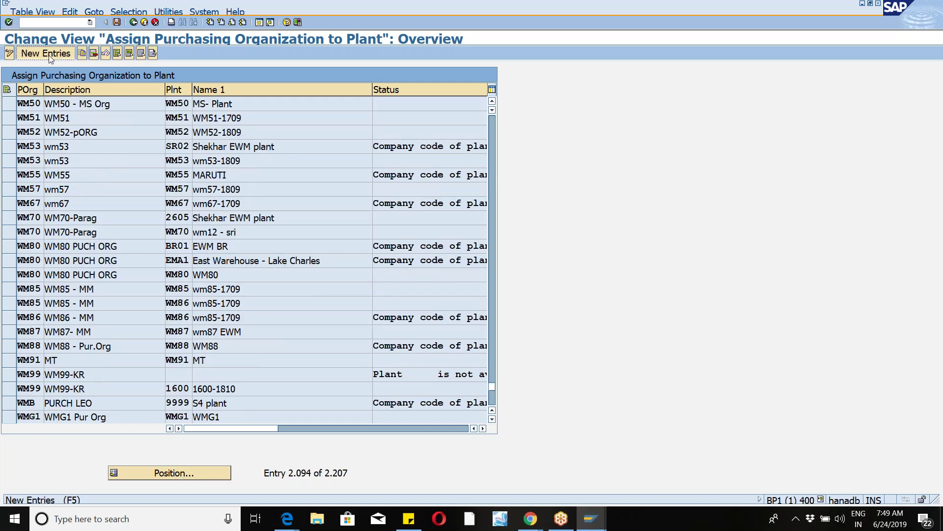
pyautogui.write('wm36')
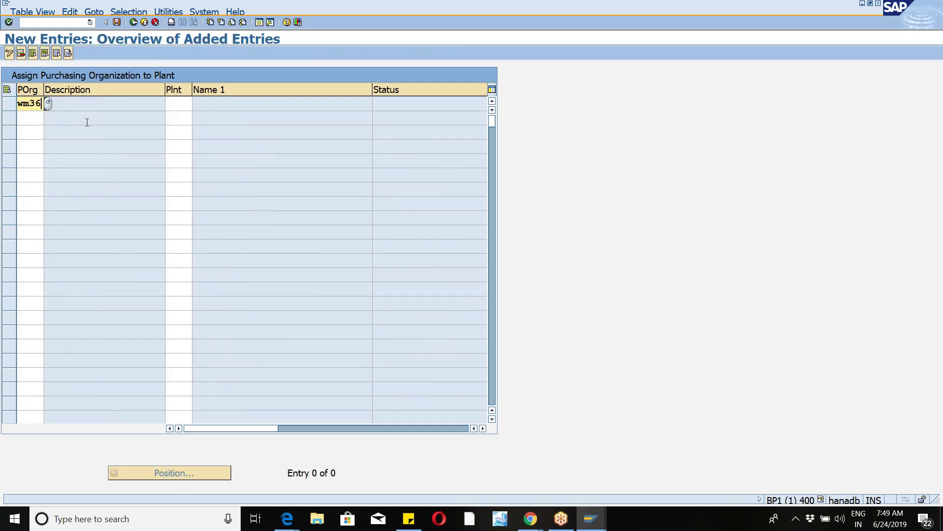
pyautogui.press('Tab')
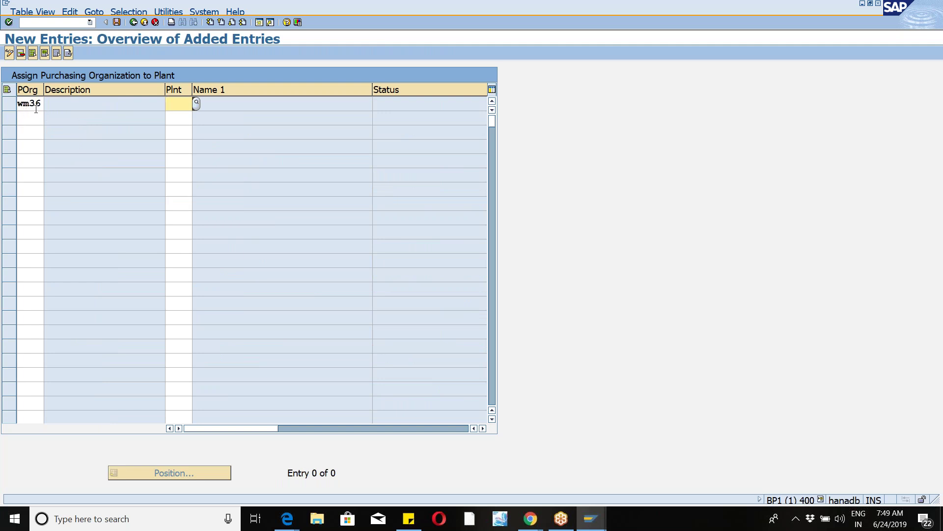
pyautogui.click(36, 105)
pyautogui.press('BackSpace')
pyautogui.press('BackSpace')
pyautogui.write('46')
pyautogui.press('Tab')
pyautogui.write('wm46')
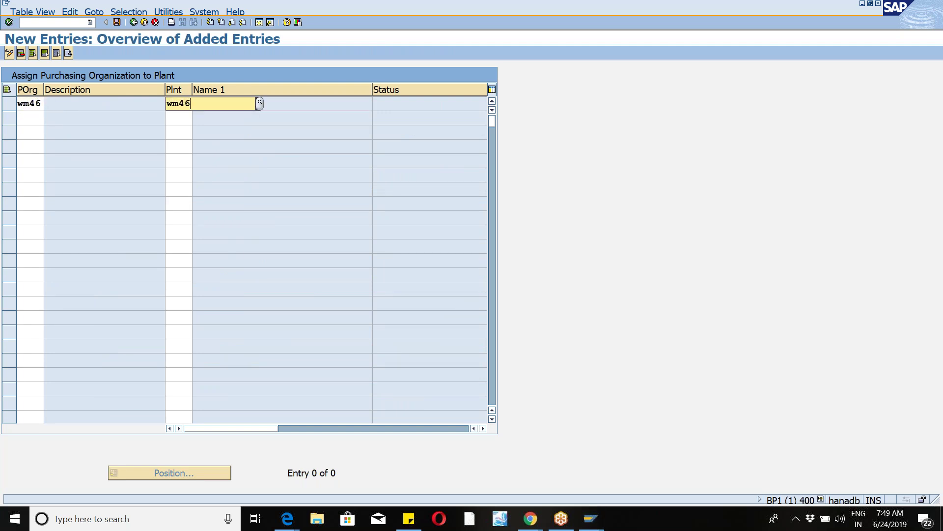
pyautogui.press('Return')
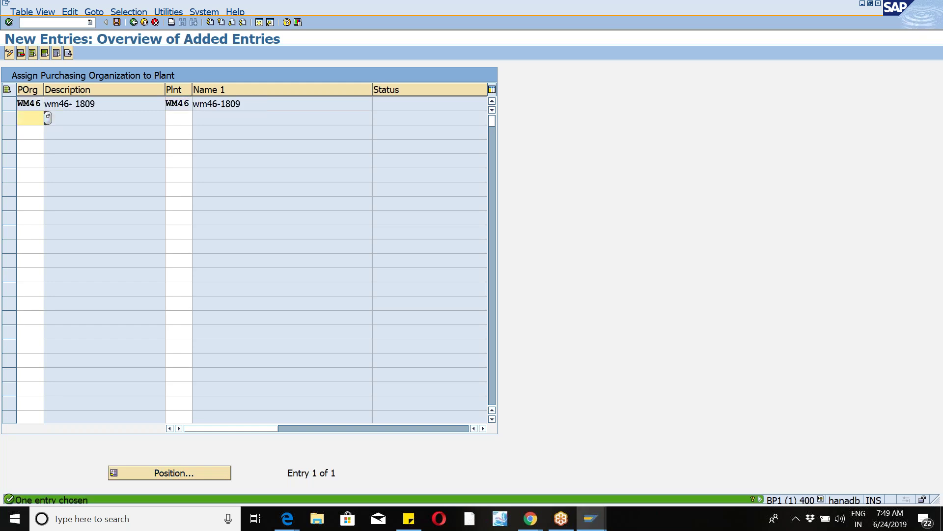
# - Save the purchasing organization to plant assignment in the Test PSA request and return to the implementation guide
pyautogui.click(120, 22)
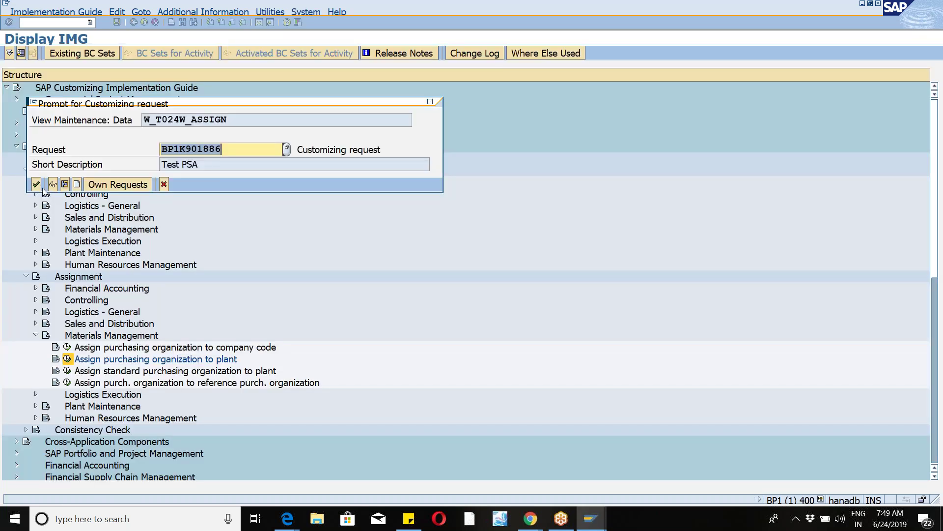
pyautogui.click(37, 185)
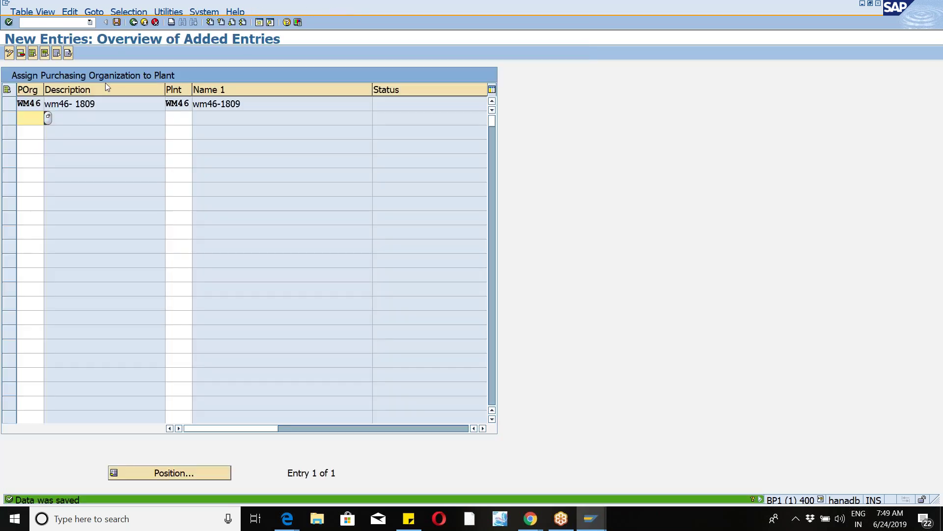
pyautogui.click(133, 22)
pyautogui.click(134, 23)
pyautogui.click(134, 23)
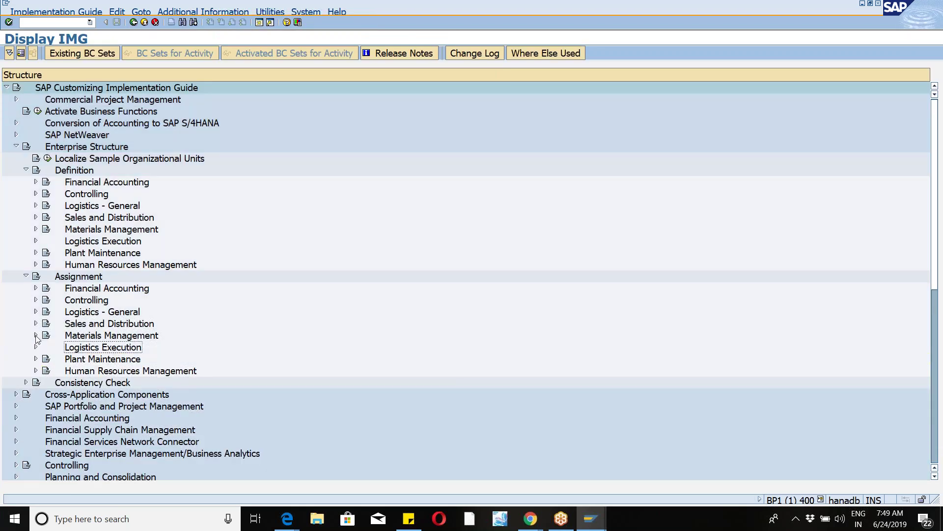
# - Open the Assign Warehouse Number to Plant and Storage Location activity under the Logistics Execution assignment
pyautogui.click(35, 334)
pyautogui.click(36, 347)
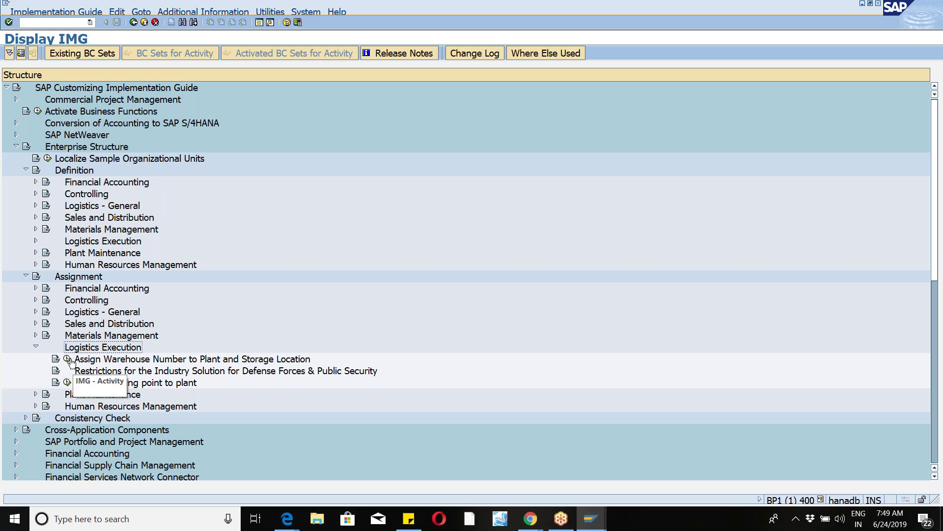
pyautogui.click(68, 359)
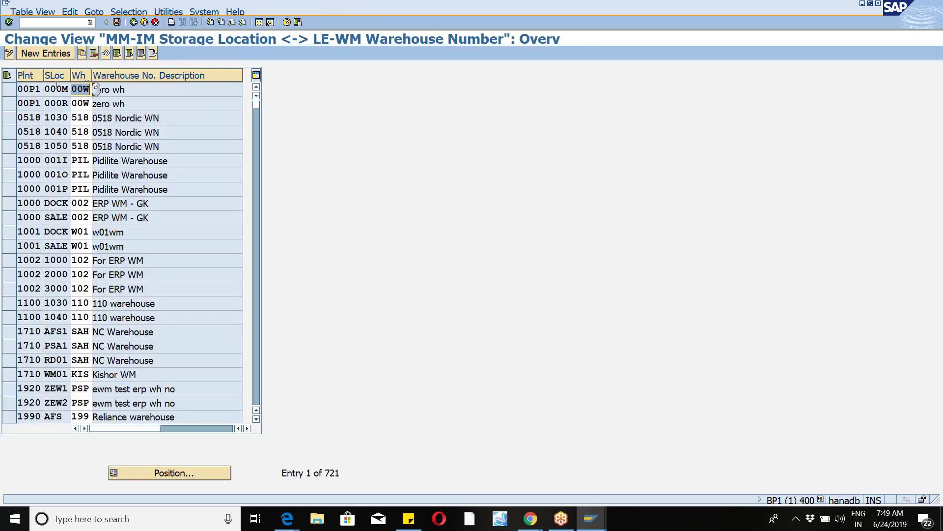
# - Add a new entry assigning plant WM46 and storage location 1030 to warehouse number W46
pyautogui.click(47, 55)
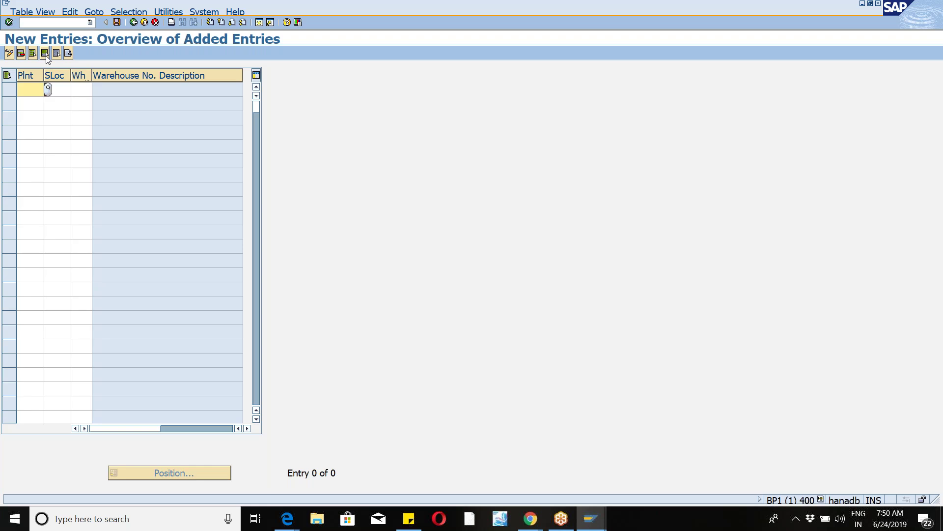
pyautogui.write('wm45')
pyautogui.press('Tab')
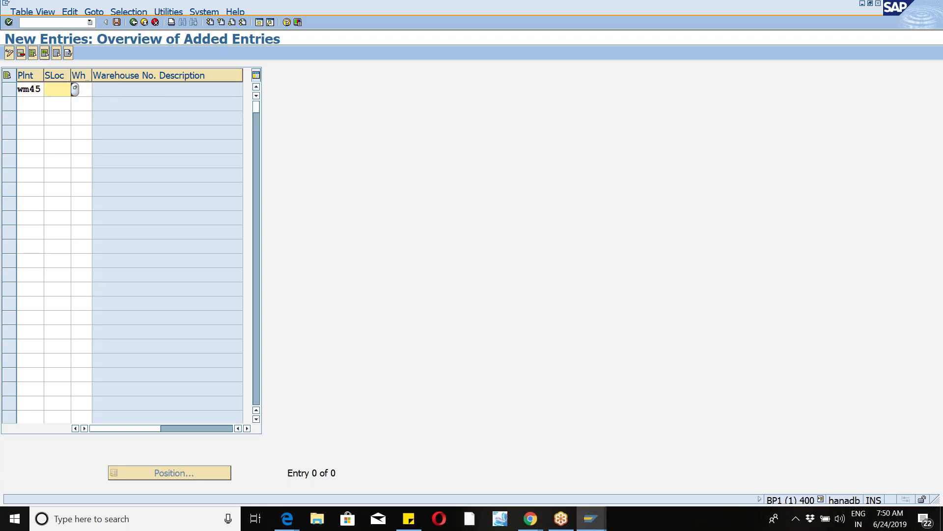
pyautogui.click(39, 99)
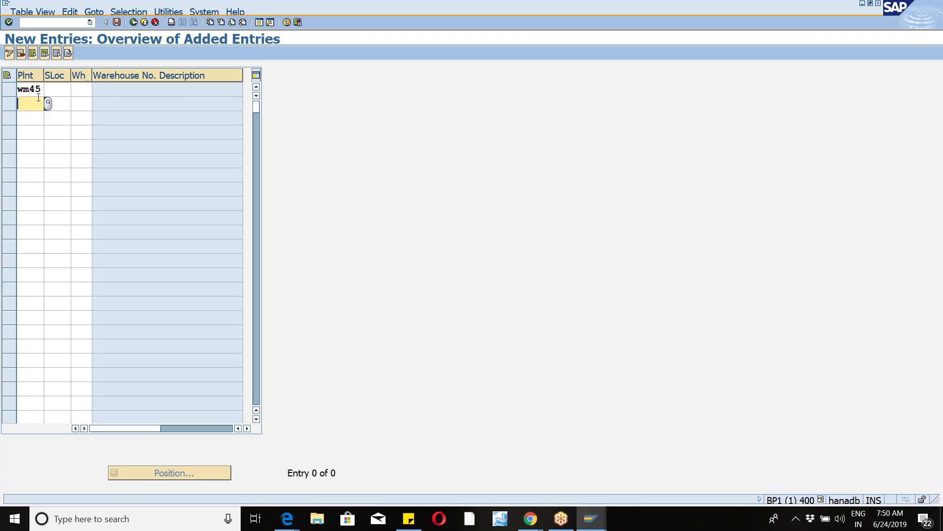
pyautogui.click(36, 89)
pyautogui.press('BackSpace')
pyautogui.write('6')
pyautogui.press('Tab')
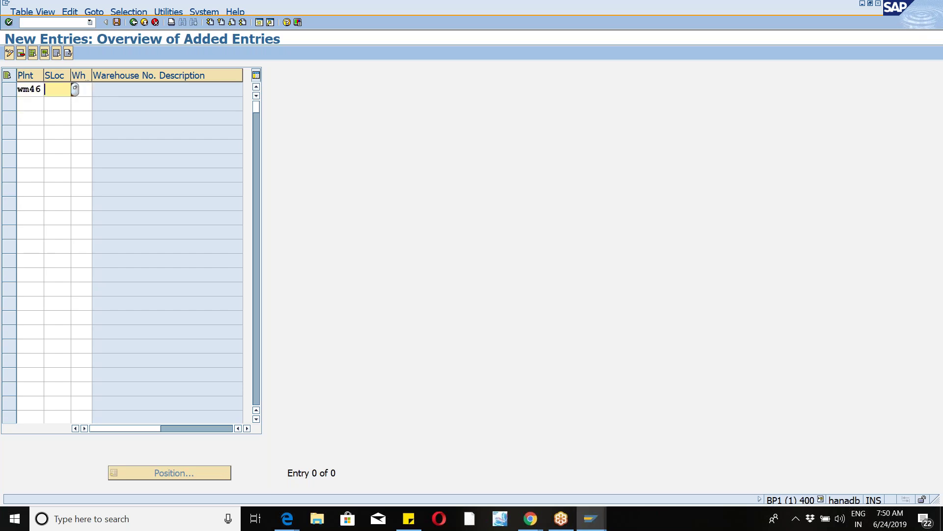
pyautogui.write('1030')
pyautogui.press('Tab')
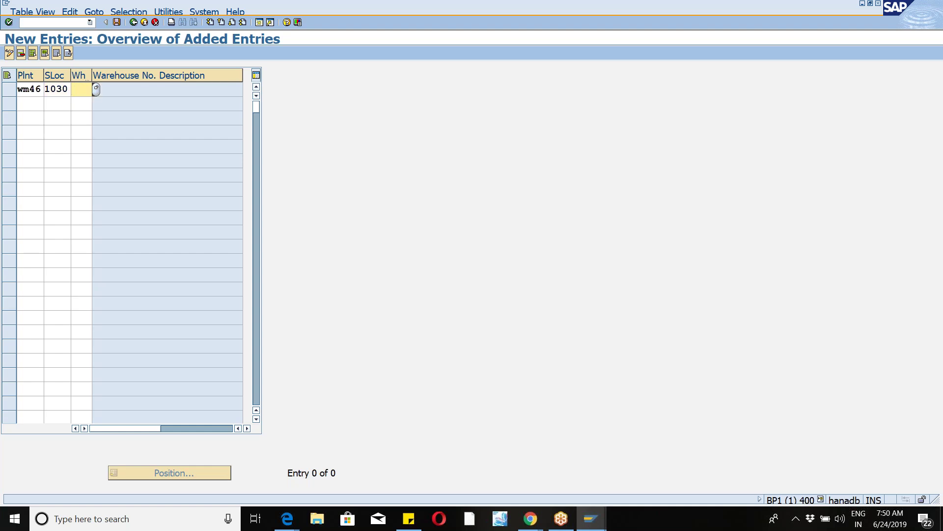
pyautogui.write('w')
pyautogui.write('46')
# - Add a second entry assigning plant WM46 and storage location 1040 to warehouse number W46, and validate both rows
pyautogui.press('Tab')
pyautogui.write('wm46')
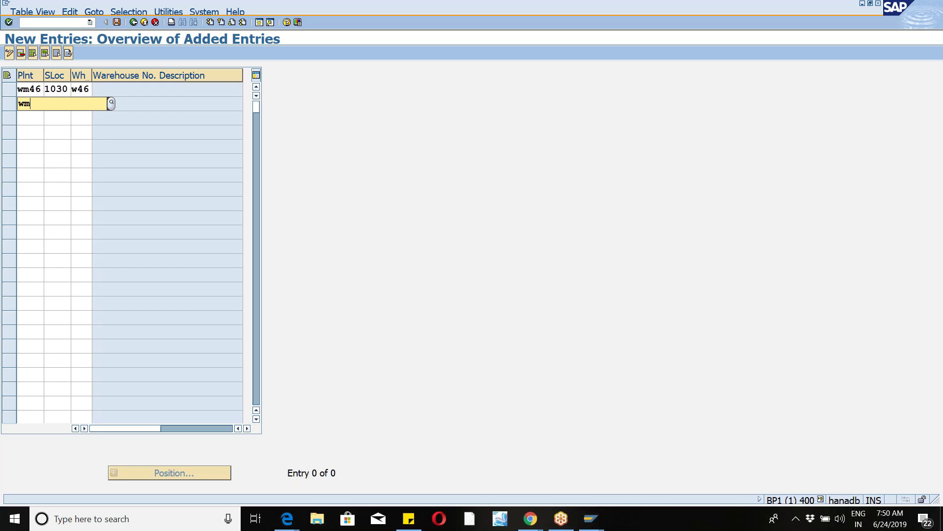
pyautogui.press('Tab')
pyautogui.write('1040')
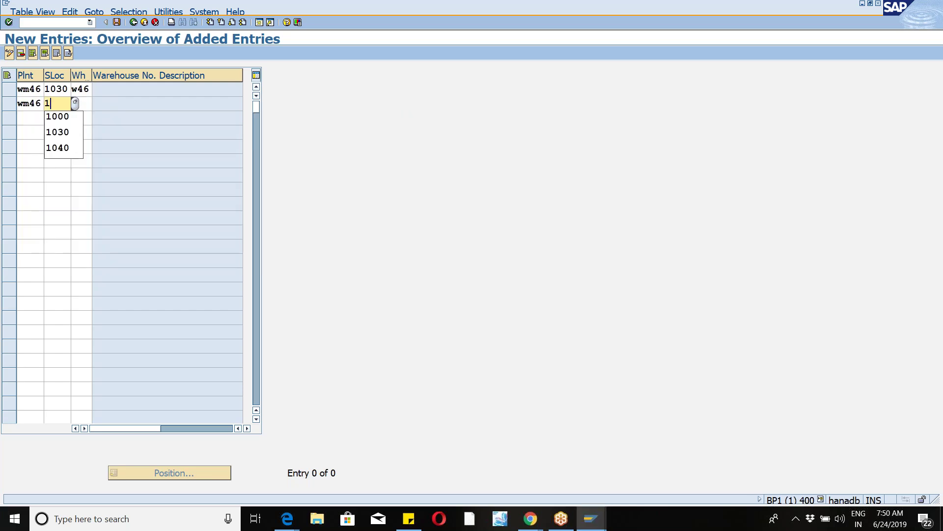
pyautogui.press('Tab')
pyautogui.write('w46')
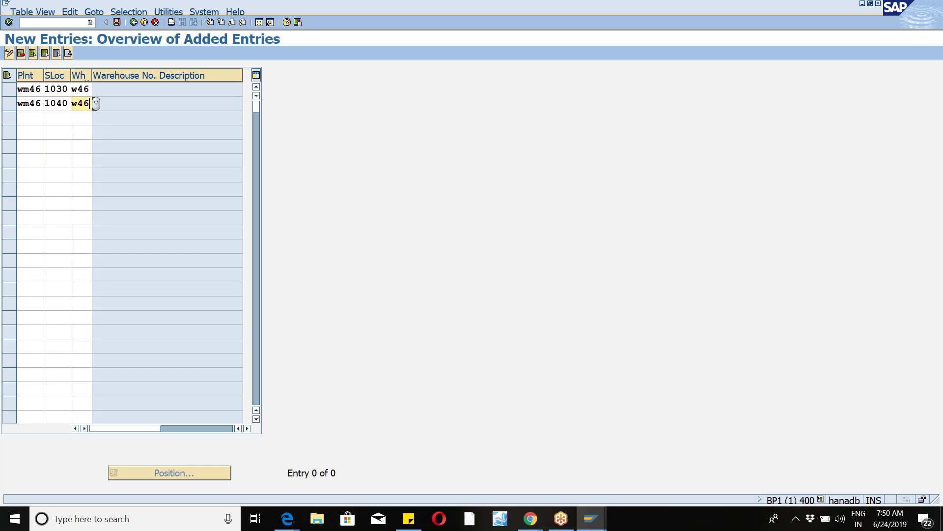
pyautogui.press('Return')
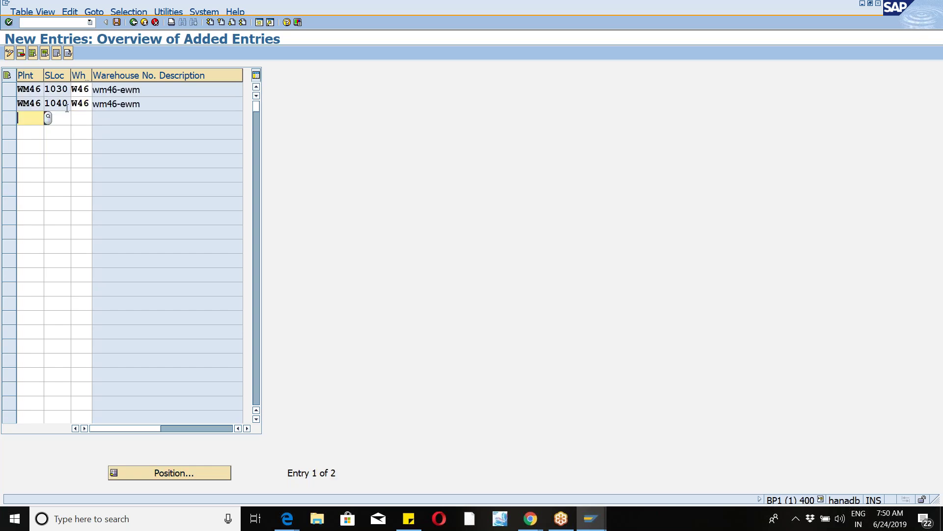
# - Save the warehouse number assignments, accept the customizing request and return to the implementation guide structure
pyautogui.click(116, 22)
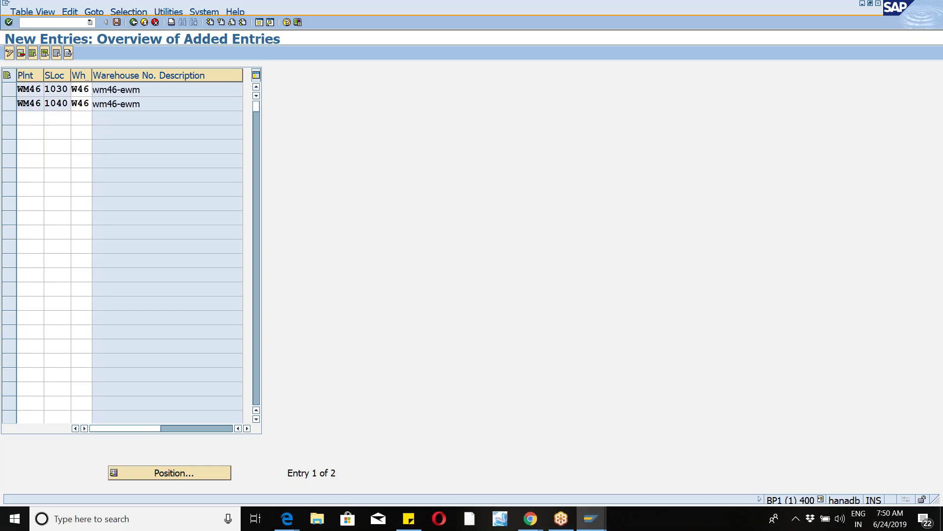
pyautogui.click(36, 184)
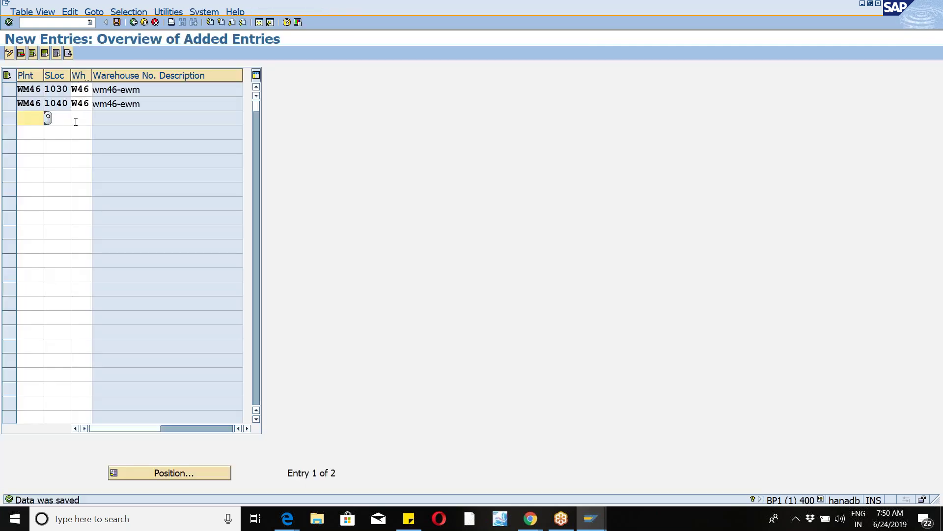
pyautogui.click(116, 23)
pyautogui.click(133, 23)
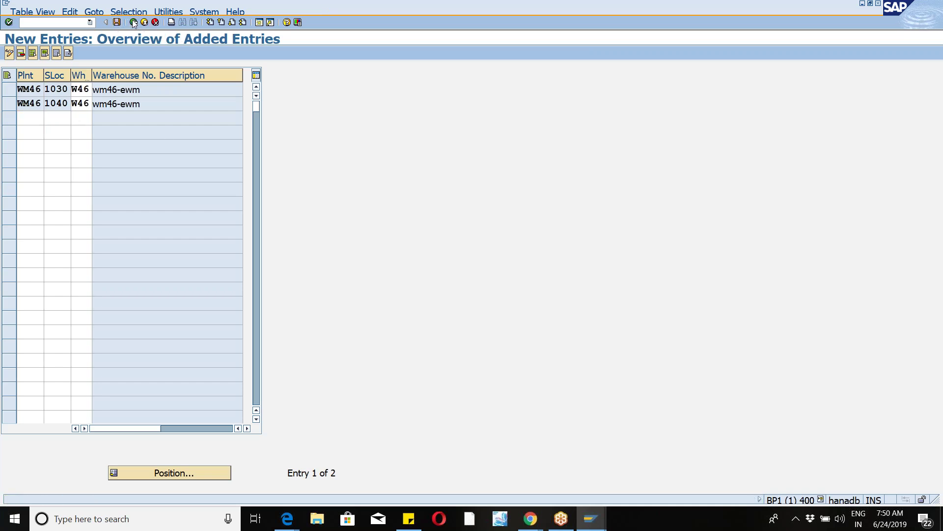
pyautogui.click(134, 22)
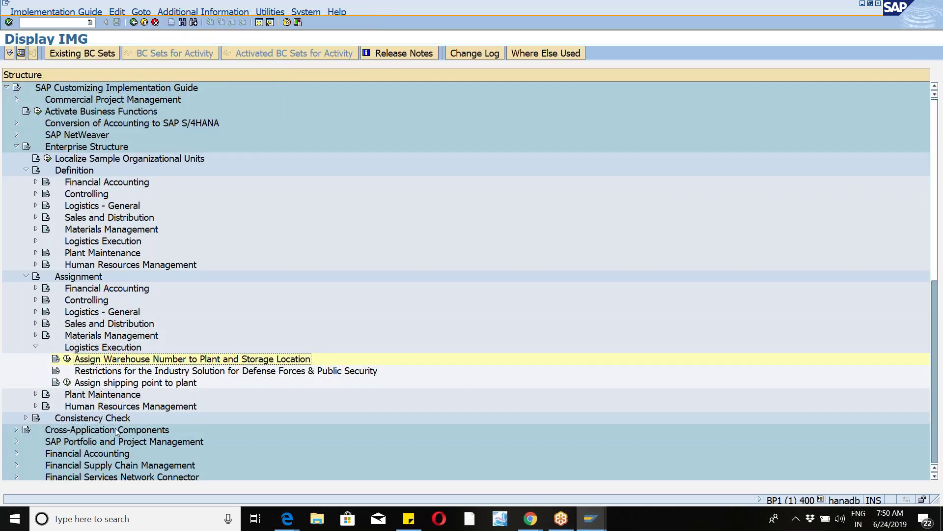
# - Open the Assign shipping point to plant activity, search its assignments for wm46, and return to the implementation guide structure
pyautogui.click(67, 383)
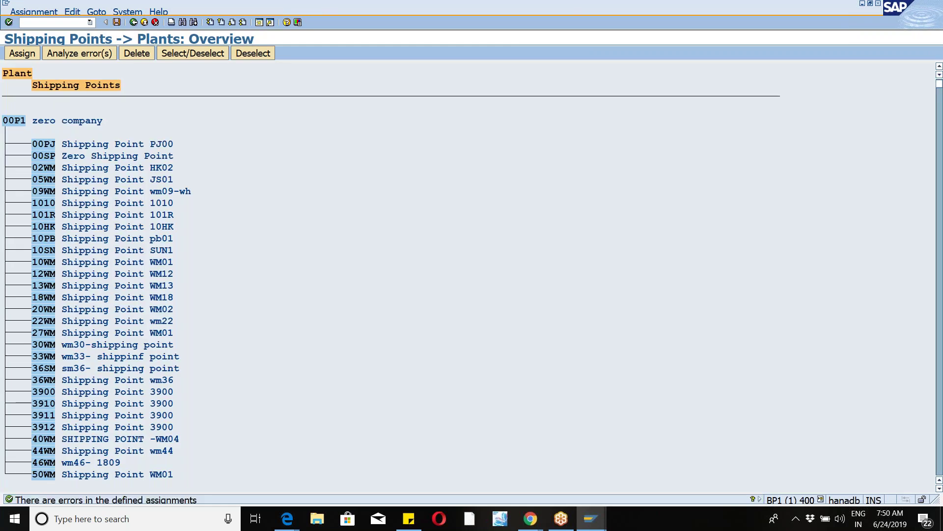
pyautogui.hotkey('ctrl', 'f')
pyautogui.write('wm46')
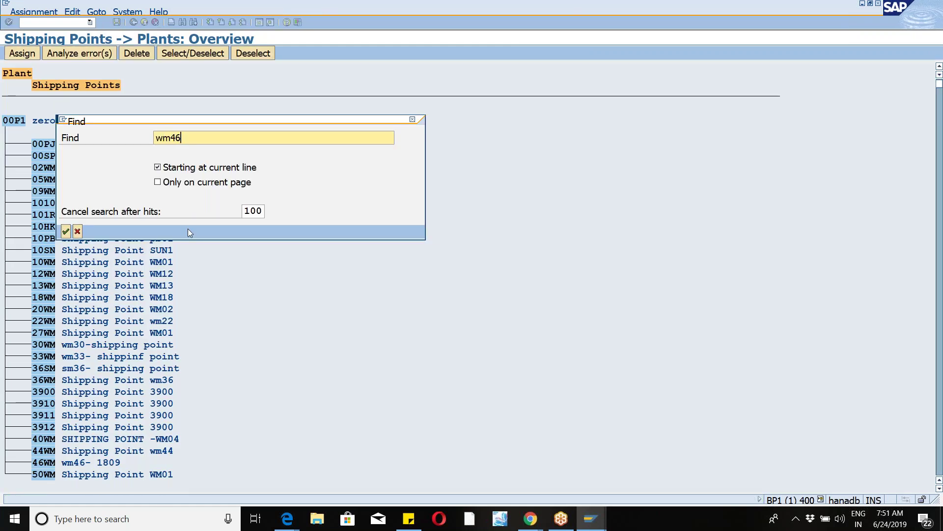
pyautogui.press('Return')
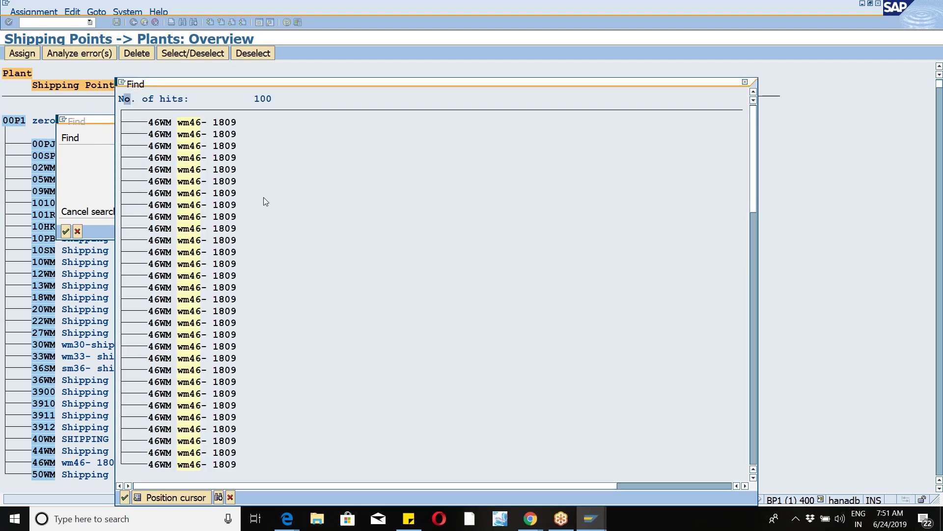
pyautogui.doubleClick(158, 123)
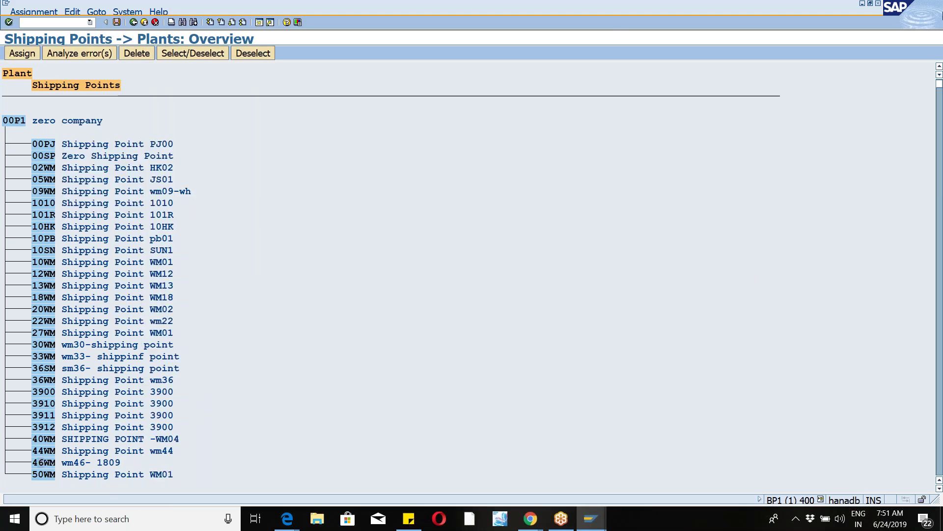
pyautogui.click(924, 28)
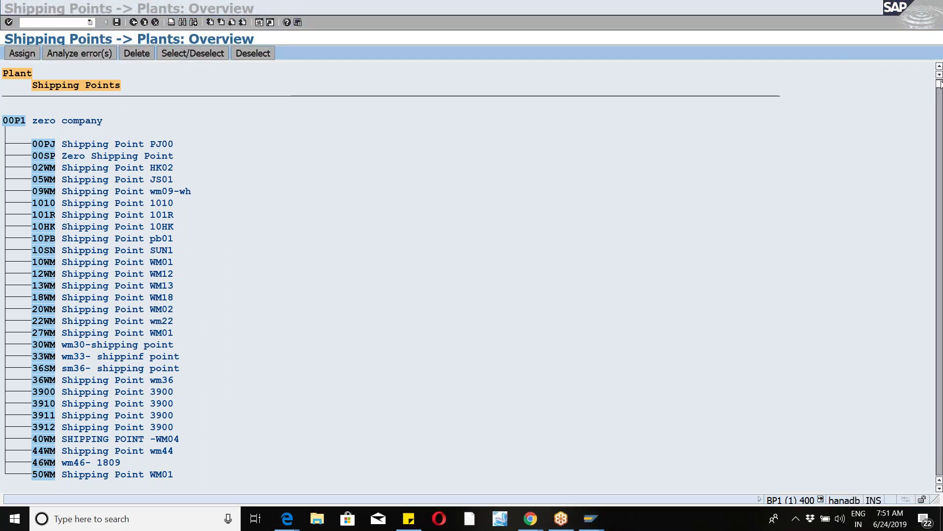
pyautogui.click(94, 54)
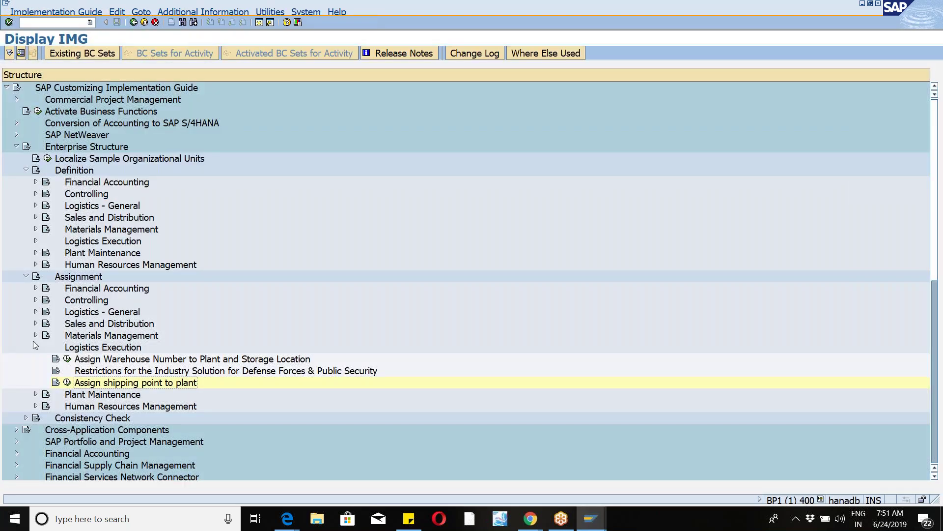
# - Collapse the Logistics Execution assignment node and expand Extended Warehouse Management under Integration with Other SAP Components
pyautogui.click(35, 347)
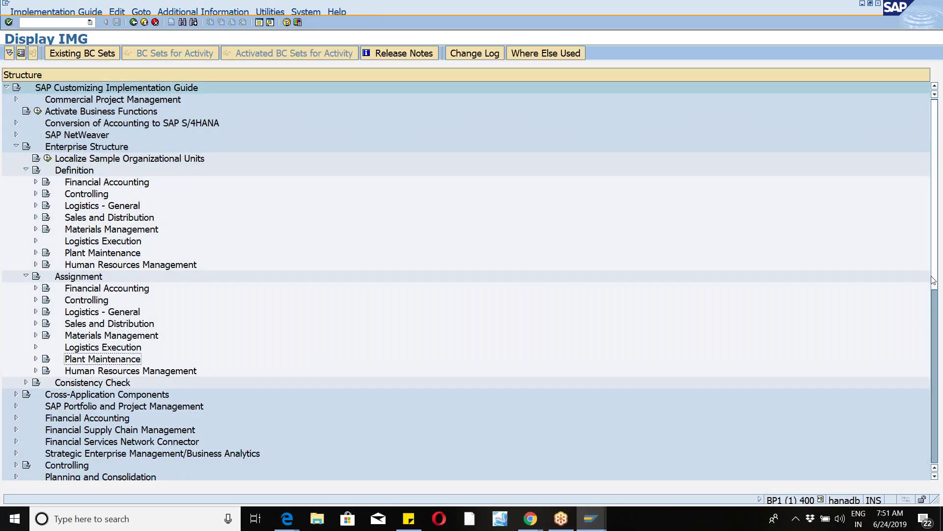
pyautogui.moveTo(934, 280); pyautogui.dragTo(928, 434)
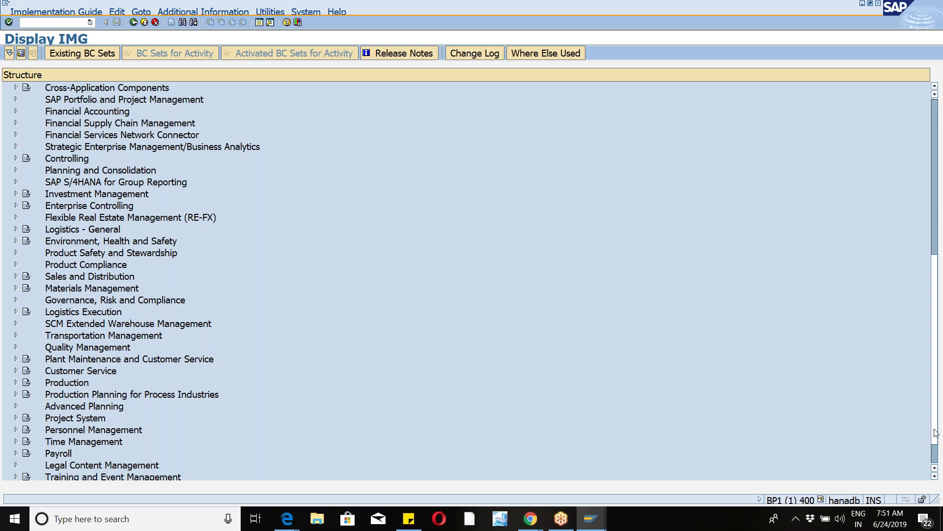
pyautogui.scroll(-1, 937, 430)
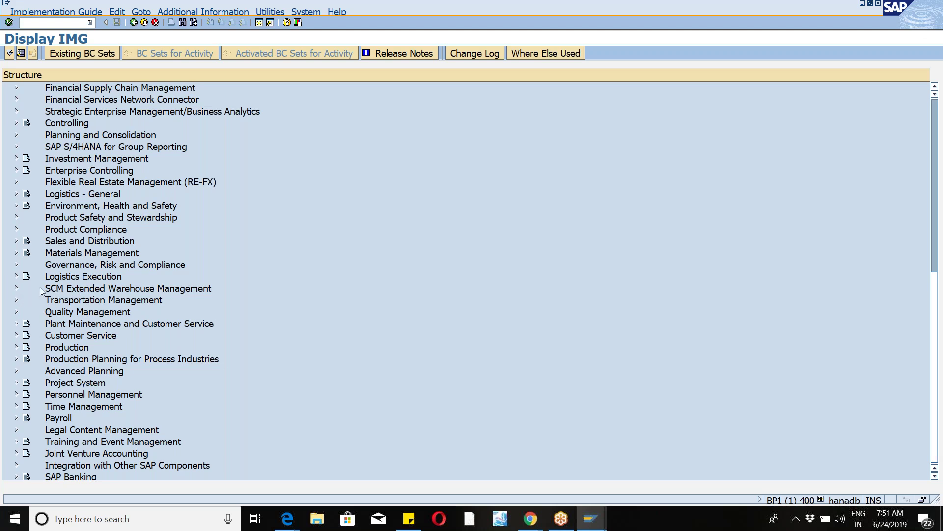
pyautogui.click(15, 288)
pyautogui.click(17, 289)
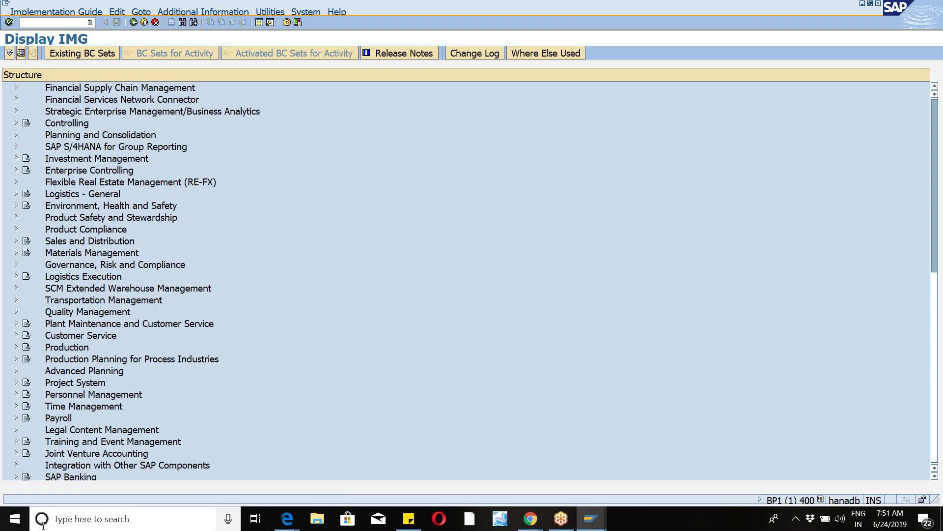
pyautogui.click(16, 465)
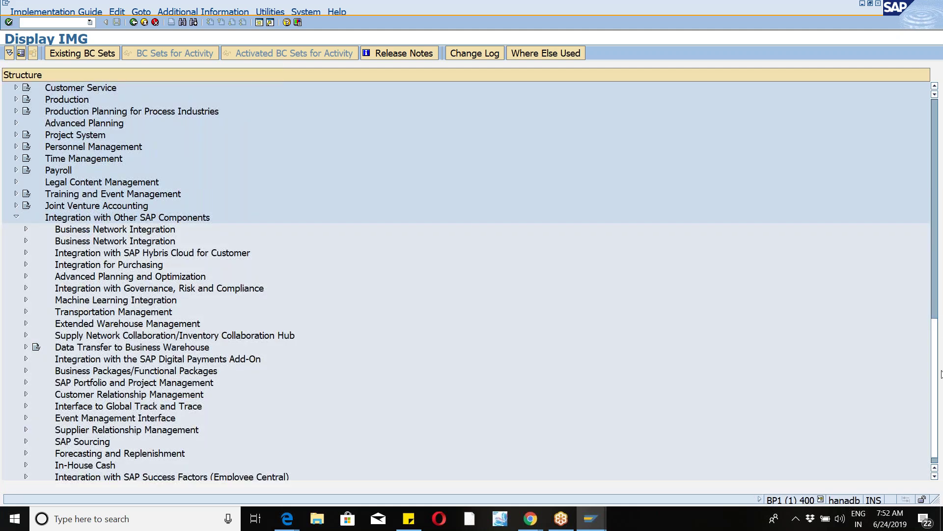
pyautogui.scroll(-2, 936, 390)
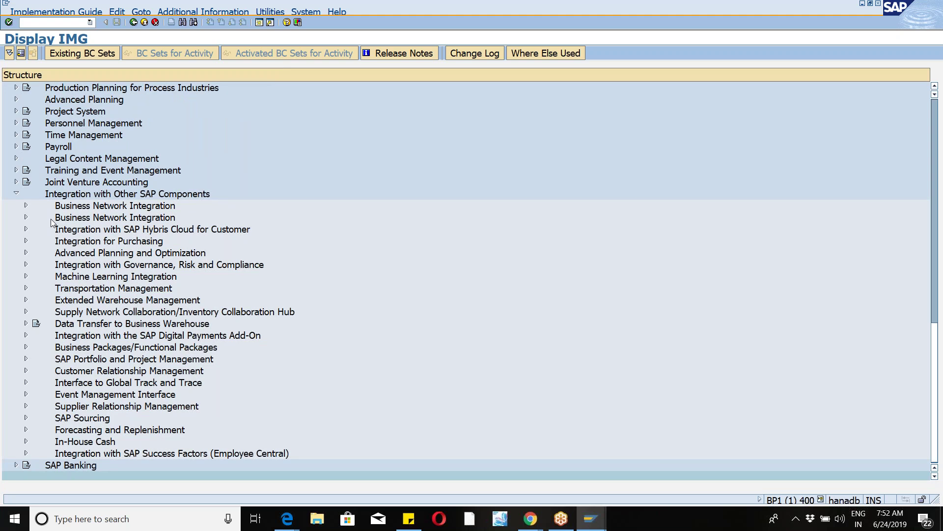
pyautogui.click(26, 301)
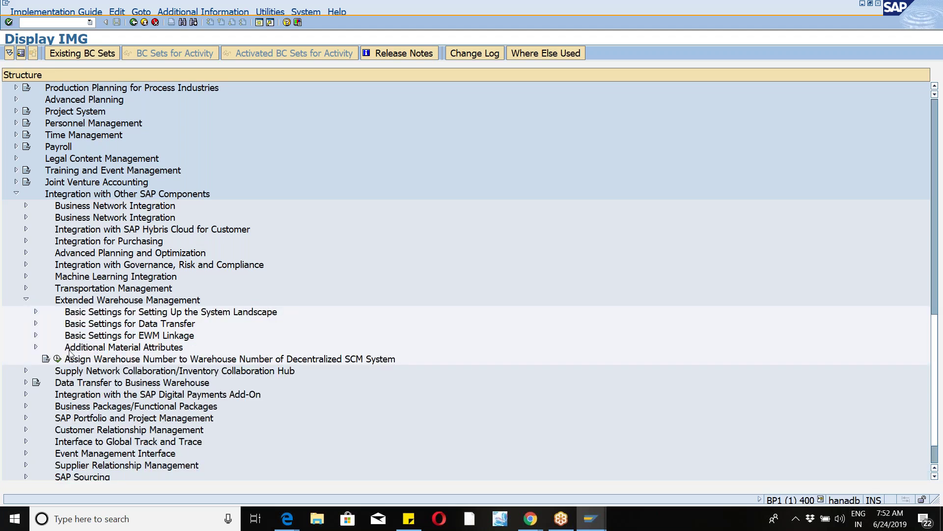
# - Examine the Extended Warehouse Management basic settings for system landscape, data transfer and EWM linkage, collapsing each node again
pyautogui.click(35, 312)
pyautogui.click(35, 313)
pyautogui.click(35, 324)
pyautogui.click(36, 324)
pyautogui.click(36, 336)
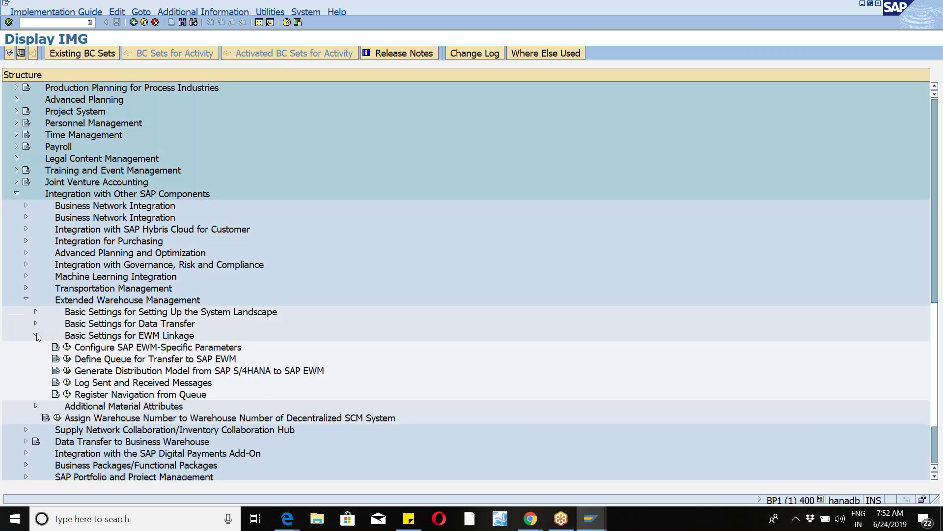
pyautogui.click(36, 336)
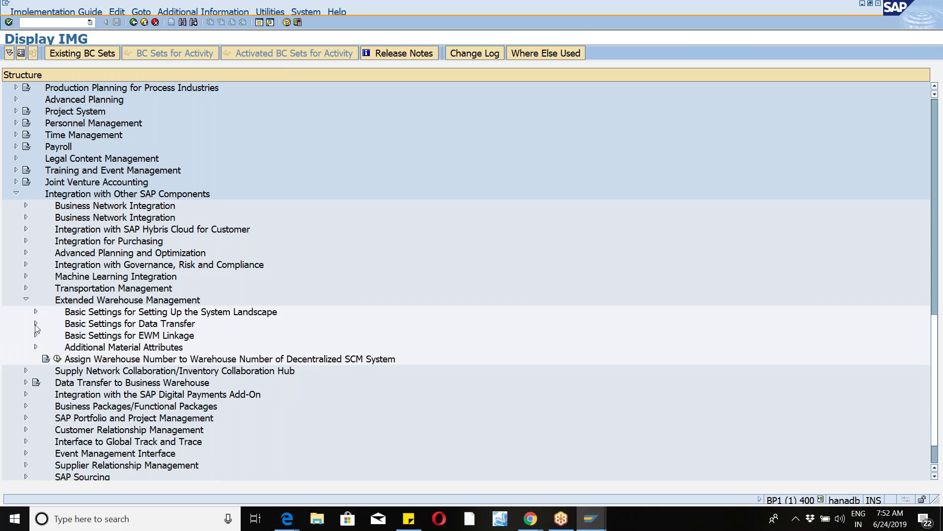
pyautogui.click(36, 312)
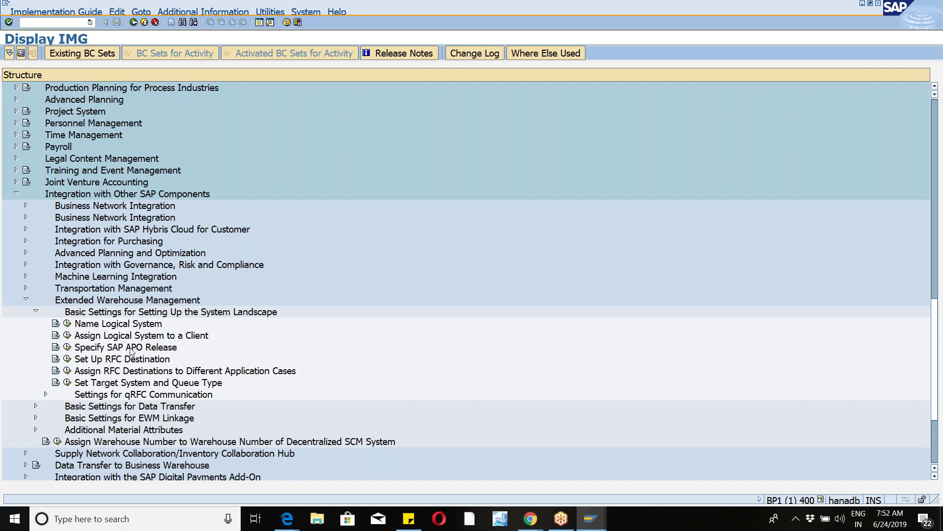
pyautogui.click(36, 312)
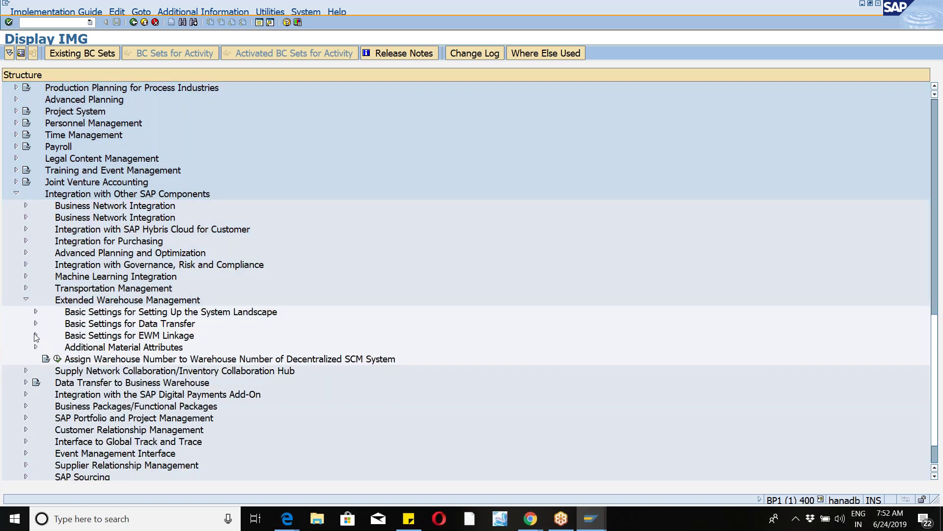
# - Open the Configure SAP EWM-Specific Parameters activity under Basic Settings for EWM Linkage
pyautogui.click(35, 335)
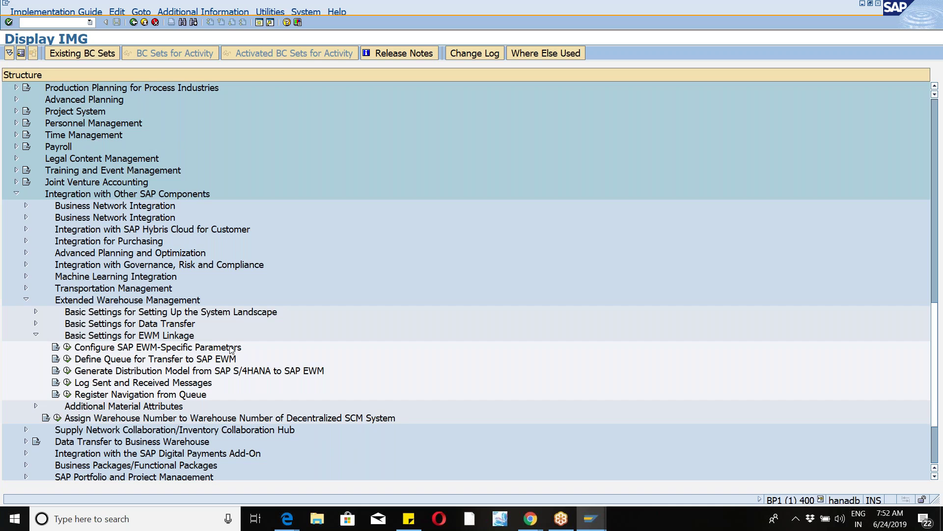
pyautogui.click(67, 347)
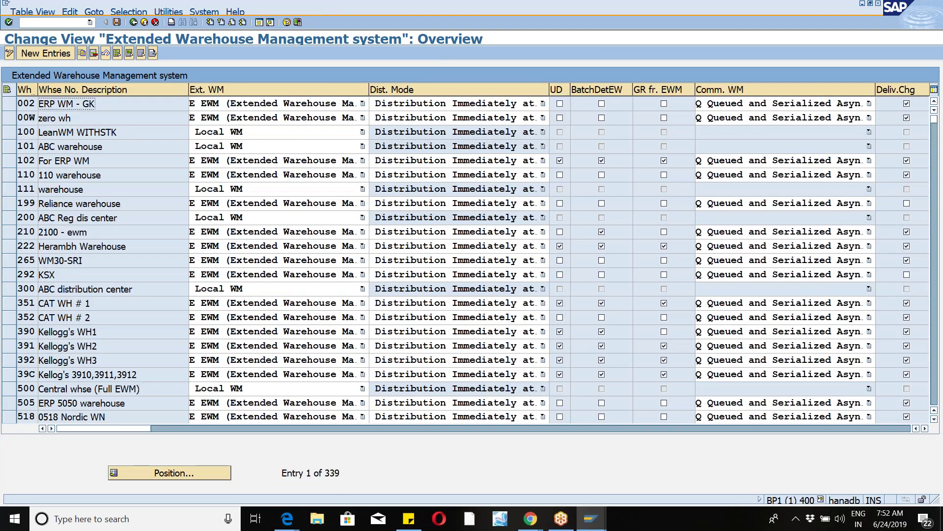
# - Switch to the desktop and open the SAP EWM PPT_1809 presentation from the 1809 folder inside EWM PPt
pyautogui.press('super+d')
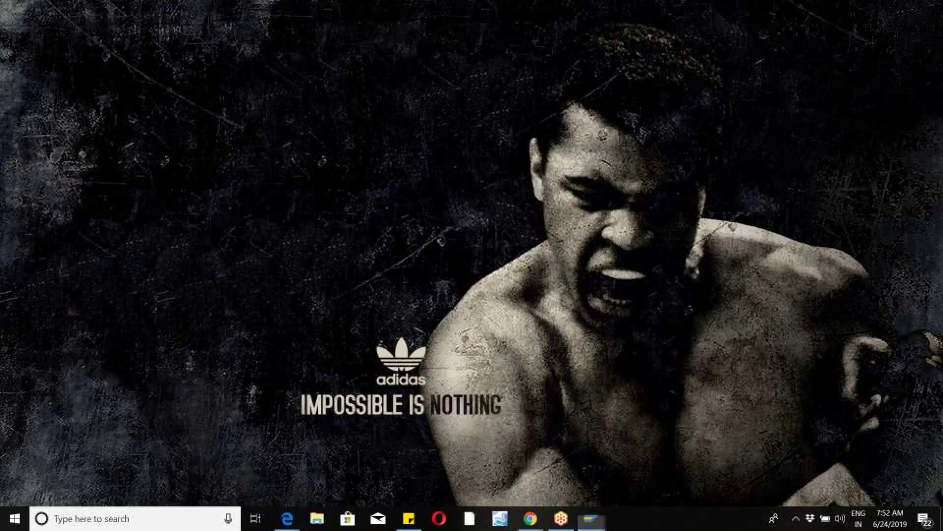
pyautogui.doubleClick(903, 81)
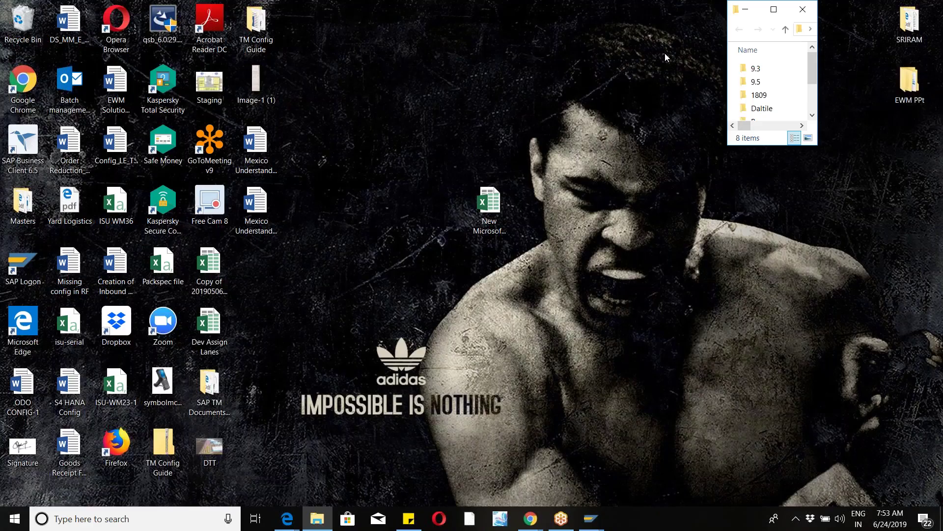
pyautogui.click(766, 96)
pyautogui.doubleClick(768, 98)
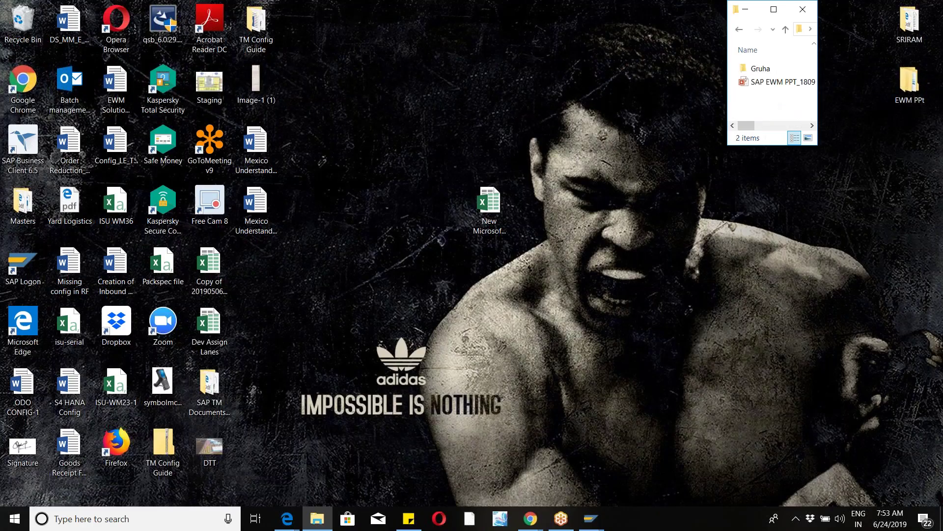
pyautogui.click(773, 86)
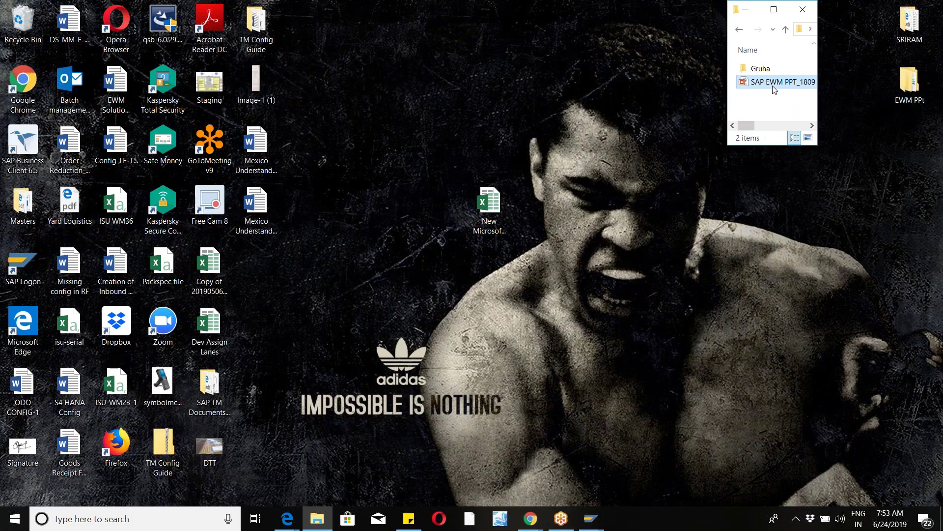
pyautogui.doubleClick(774, 87)
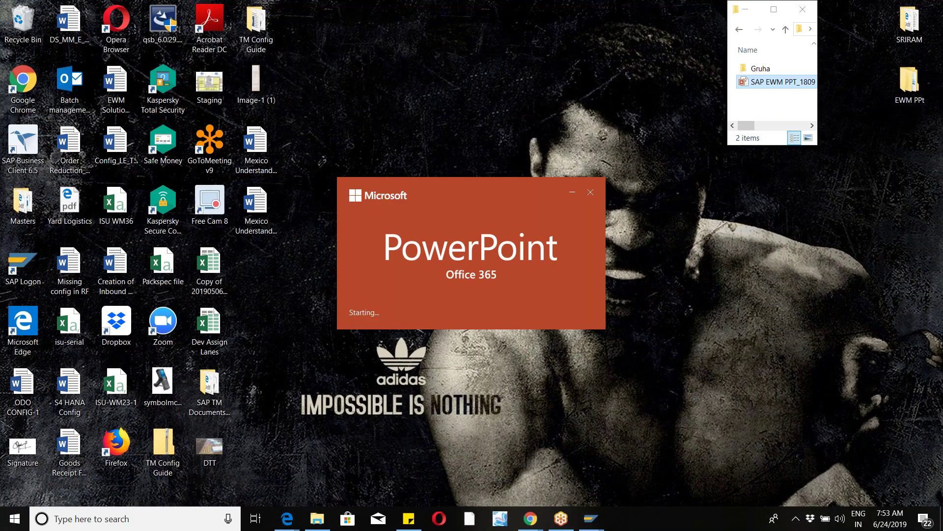
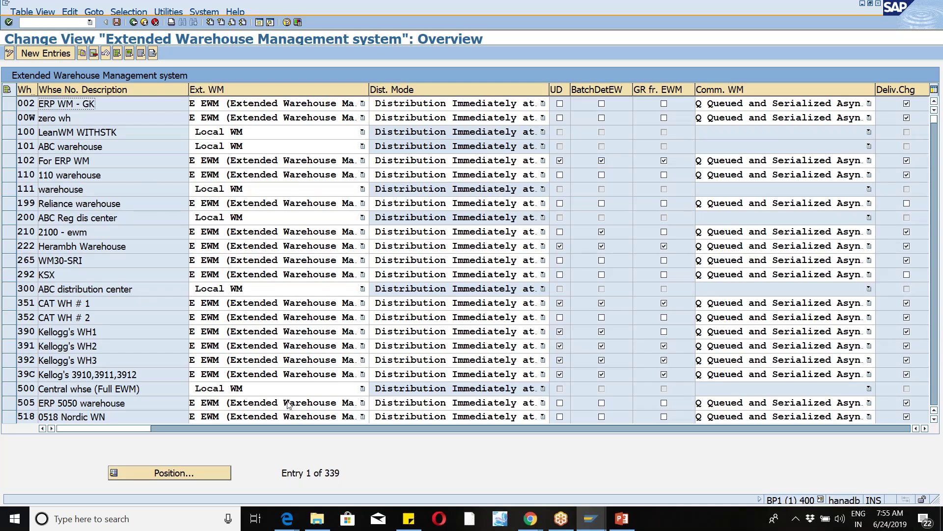
# - Locate warehouse W46 in the Extended Warehouse Management system table and set its Ext. WM to E EWM (Extended Warehouse Management)
pyautogui.click(153, 479)
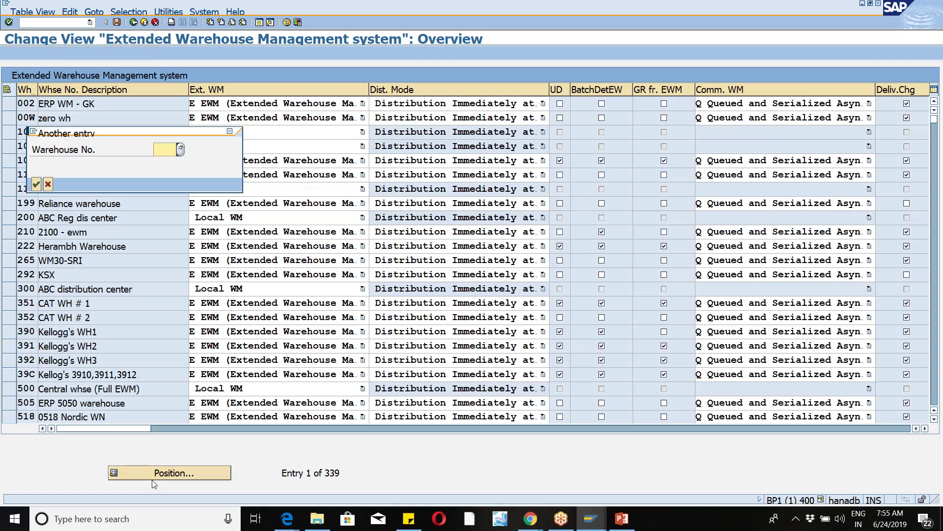
pyautogui.write('w44')
pyautogui.press('Return')
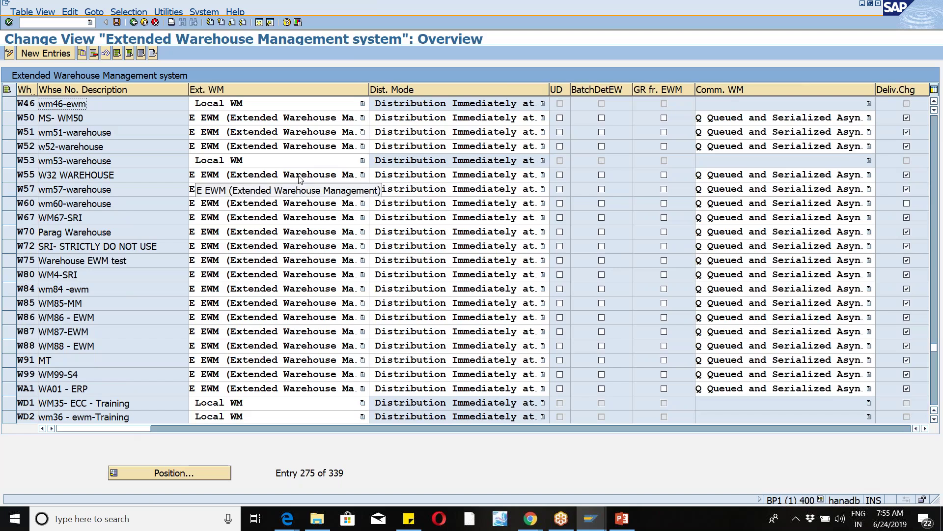
pyautogui.click(362, 104)
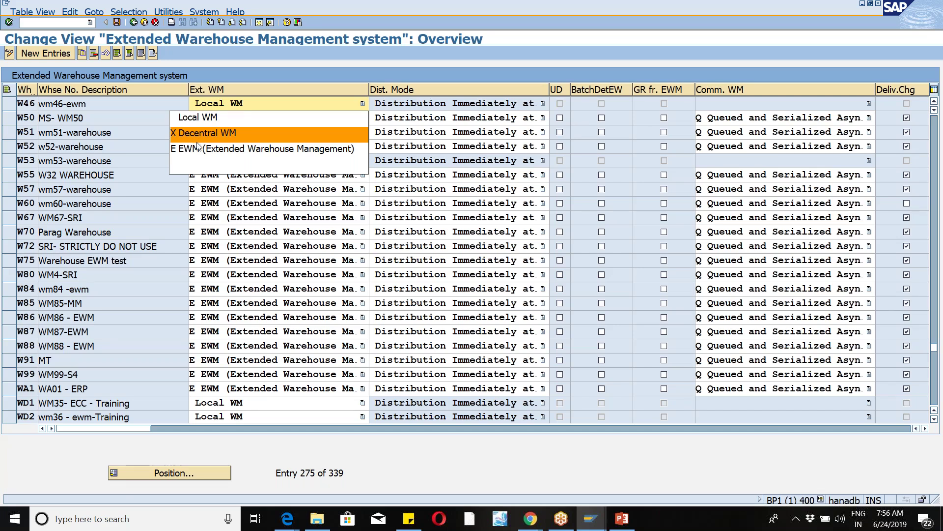
pyautogui.click(205, 156)
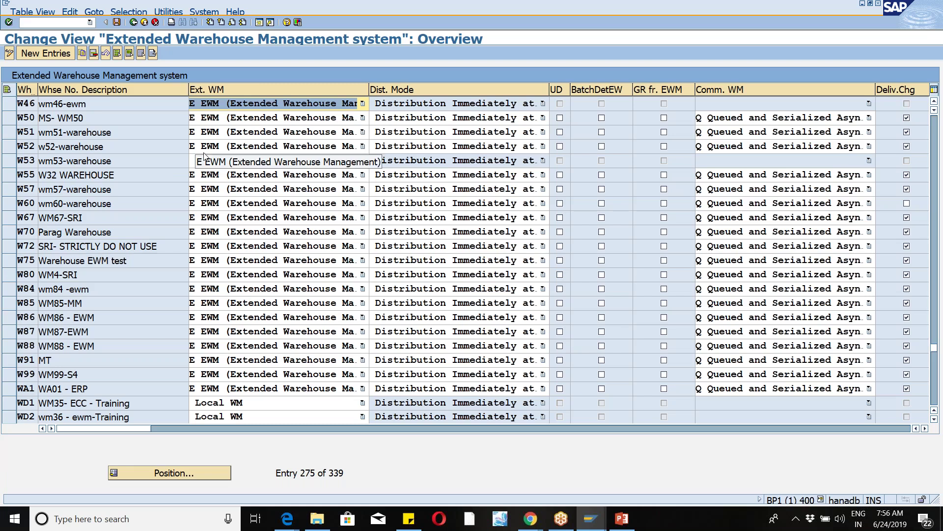
pyautogui.click(9, 103)
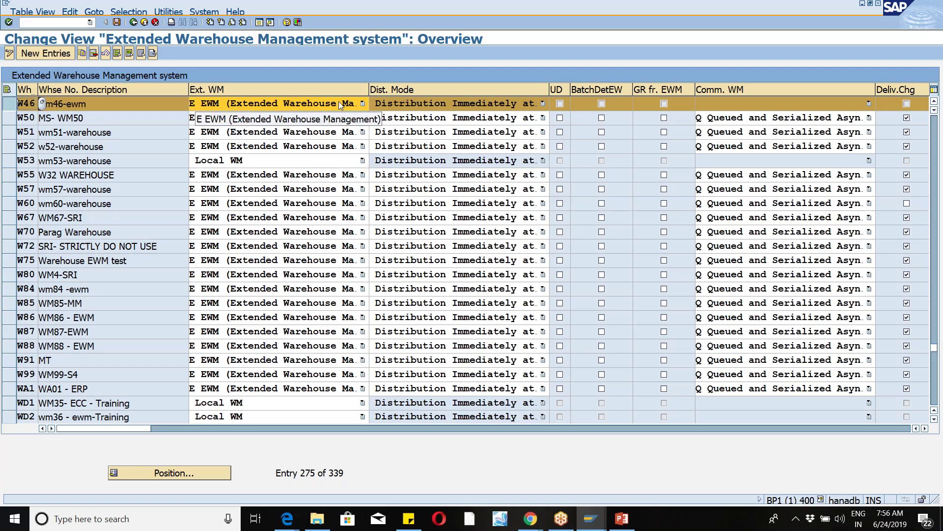
# - Review the distribution mode options for warehouse W46 and choose Distribution Immediately at Document Creation
pyautogui.click(451, 101)
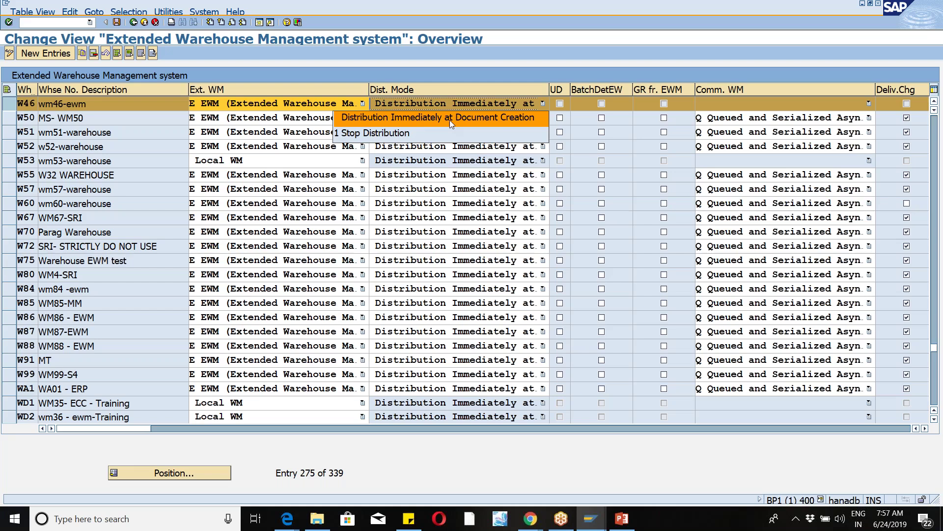
pyautogui.click(450, 120)
pyautogui.click(466, 104)
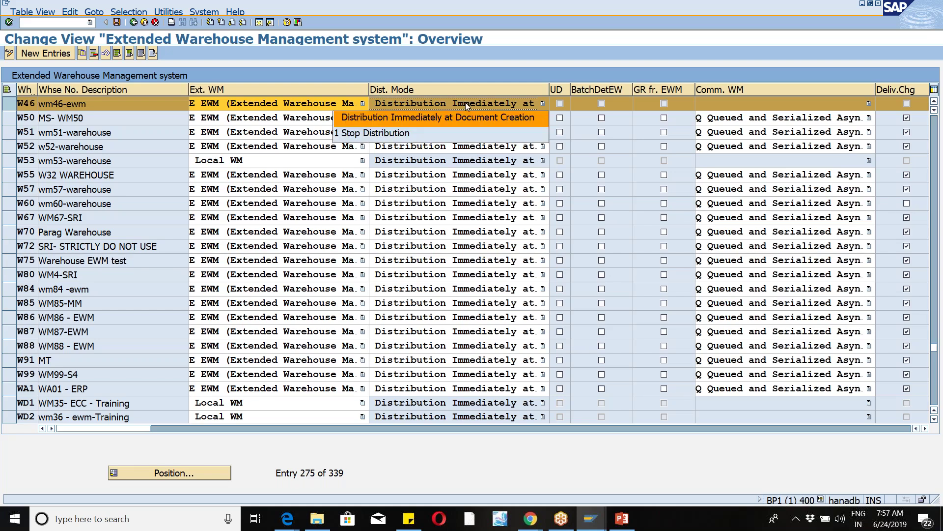
pyautogui.click(441, 135)
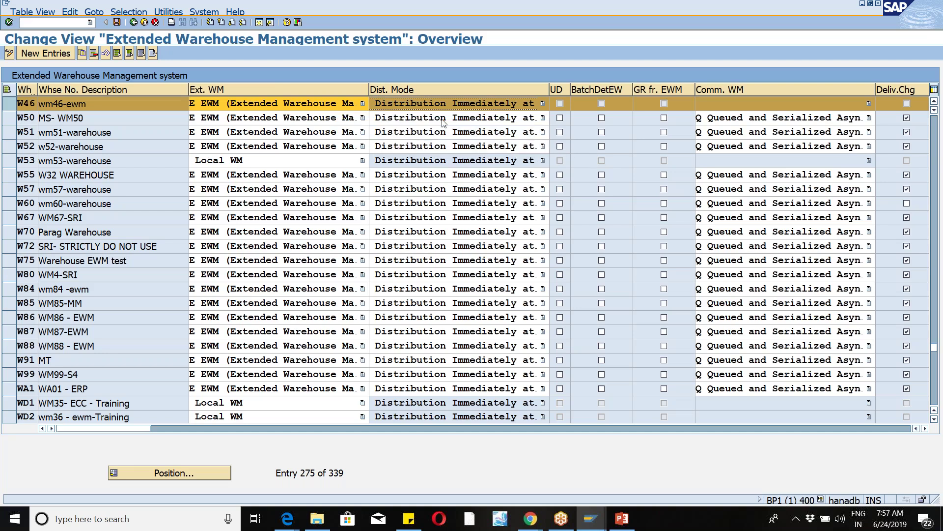
pyautogui.click(467, 109)
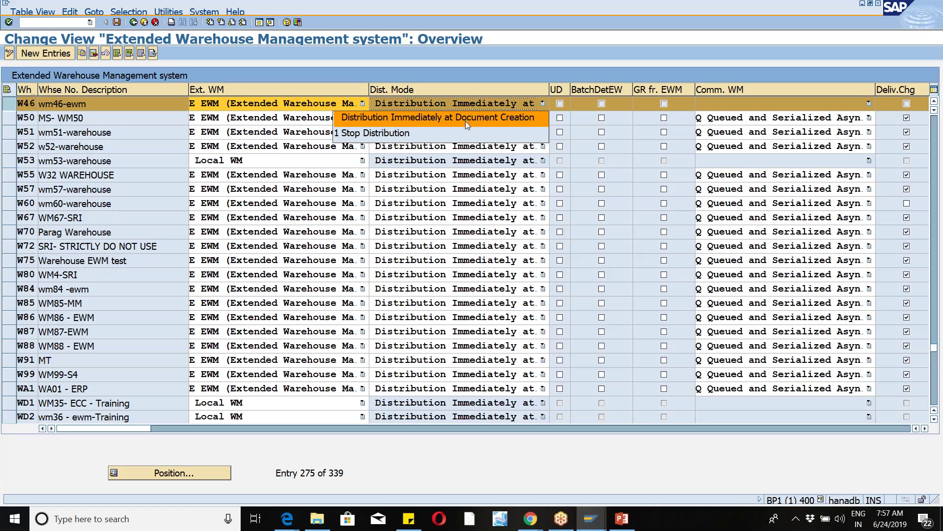
pyautogui.click(465, 121)
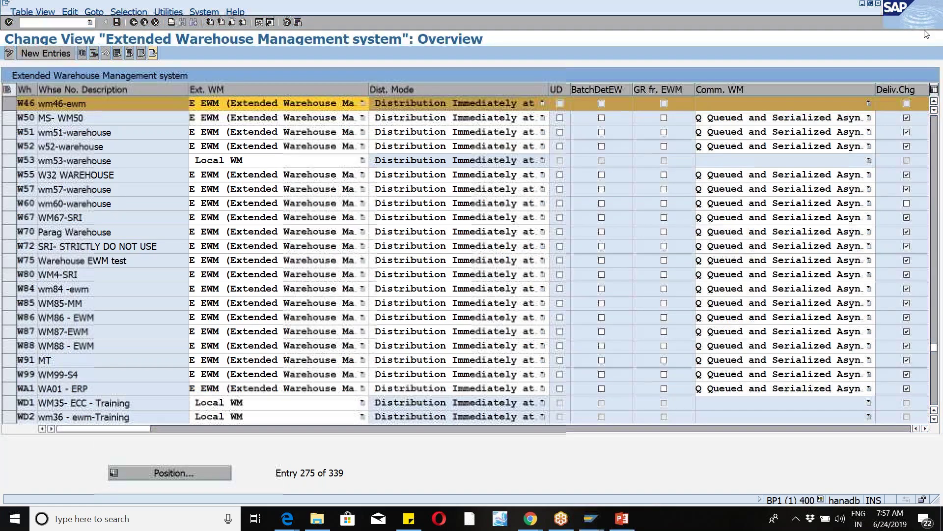
# - Set warehouse W46's Comm. WM to Q Queued and Serialized Asynchronous RFC
pyautogui.click(869, 102)
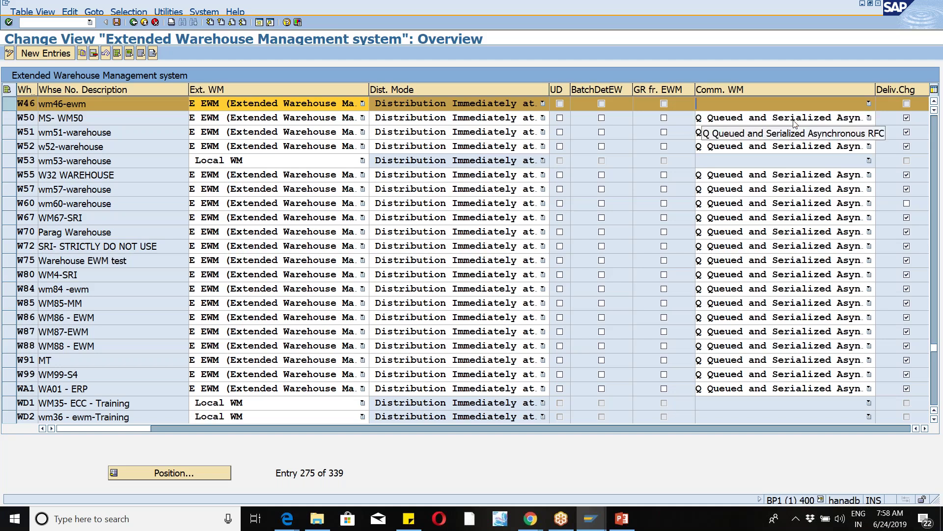
pyautogui.press('Return')
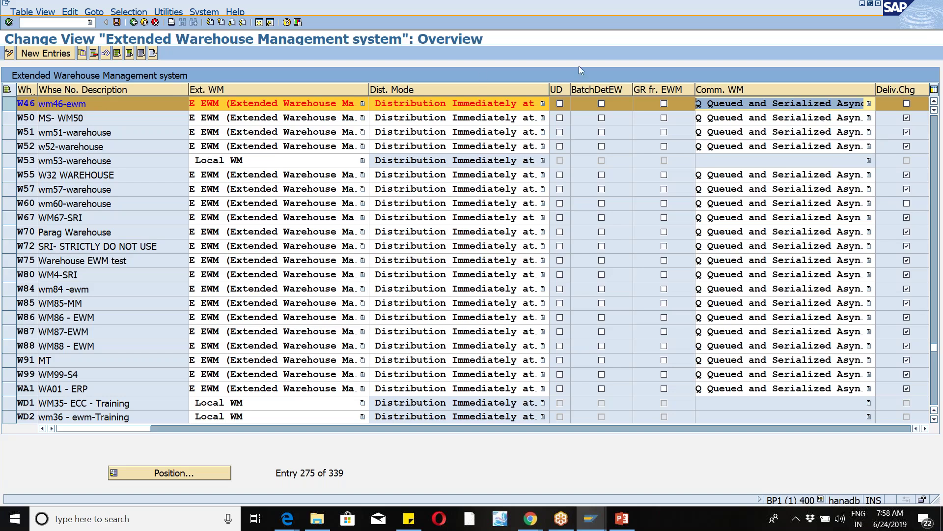
pyautogui.click(7, 106)
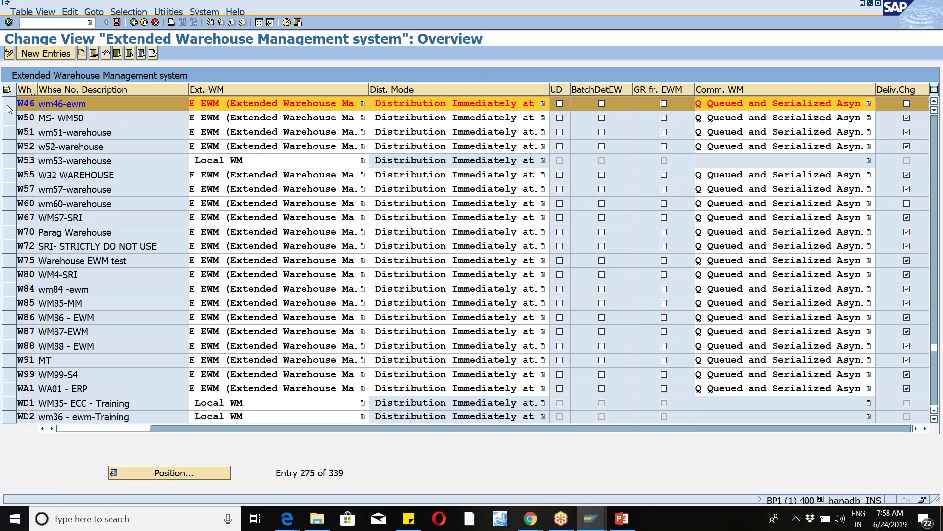
pyautogui.click(8, 105)
# - Review the Ext. WM, Dist. Mode and Comm. WM choices for W46, keeping the EWM, immediate distribution and queued RFC options
pyautogui.click(272, 106)
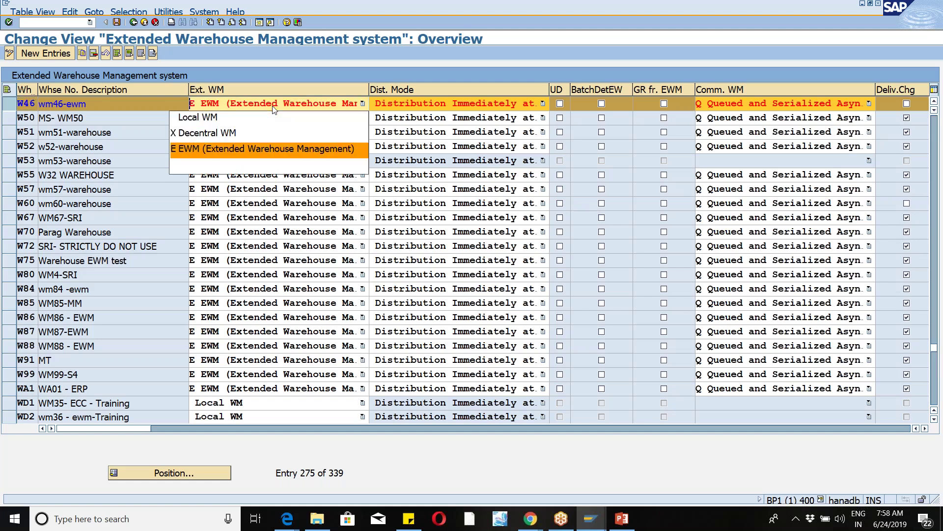
pyautogui.click(278, 148)
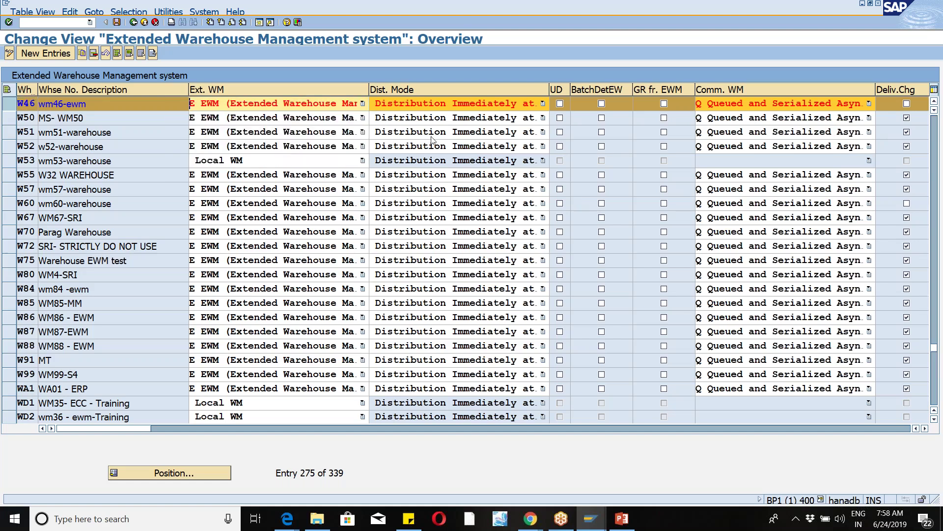
pyautogui.click(442, 107)
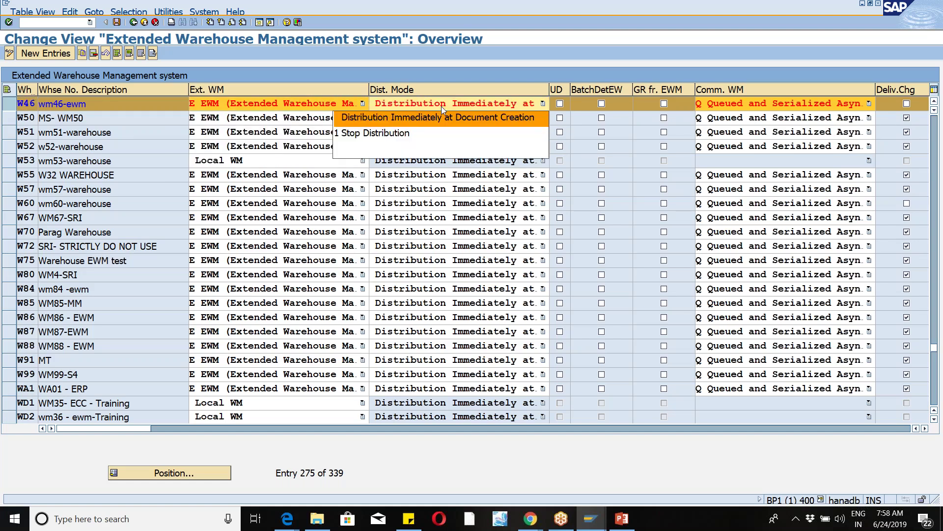
pyautogui.click(444, 118)
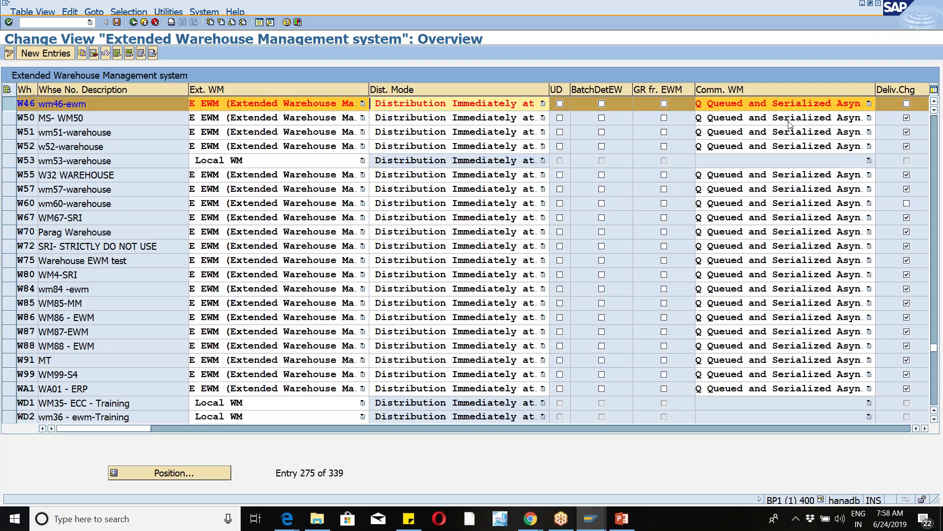
pyautogui.click(764, 101)
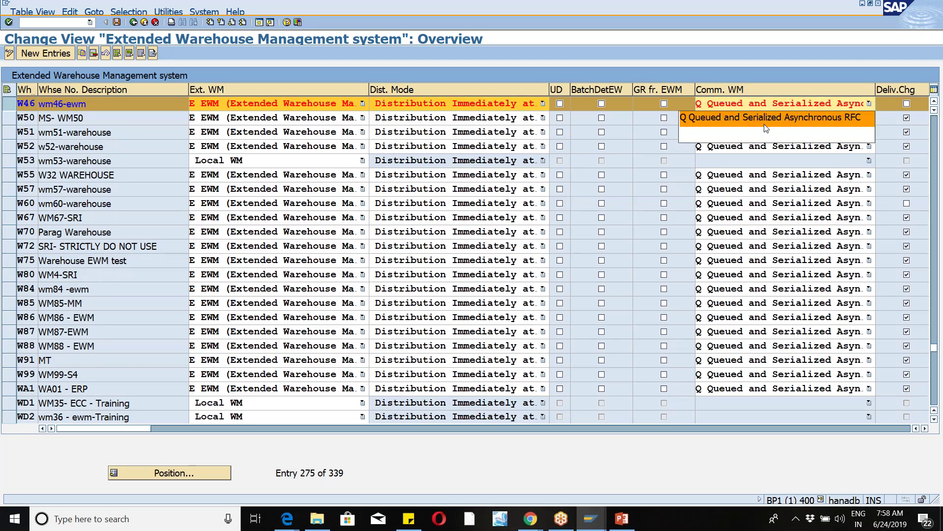
pyautogui.click(763, 121)
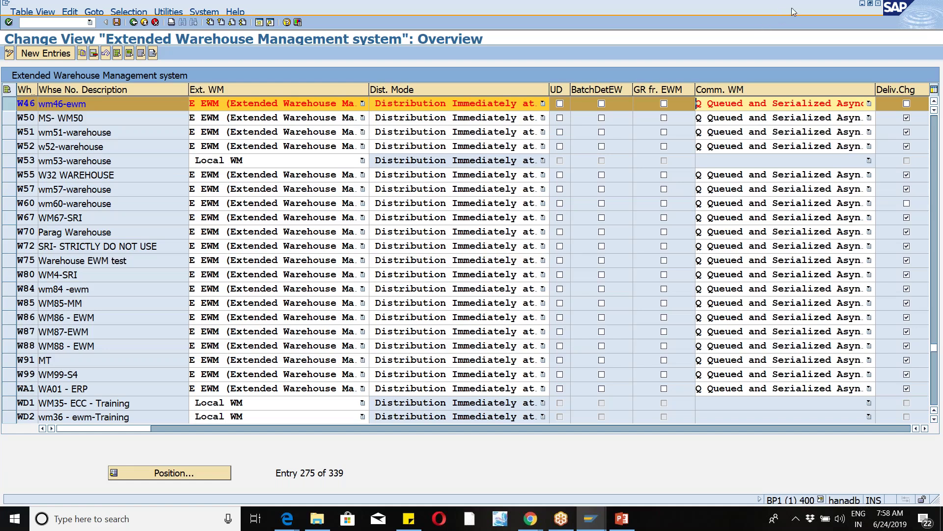
pyautogui.click(779, 16)
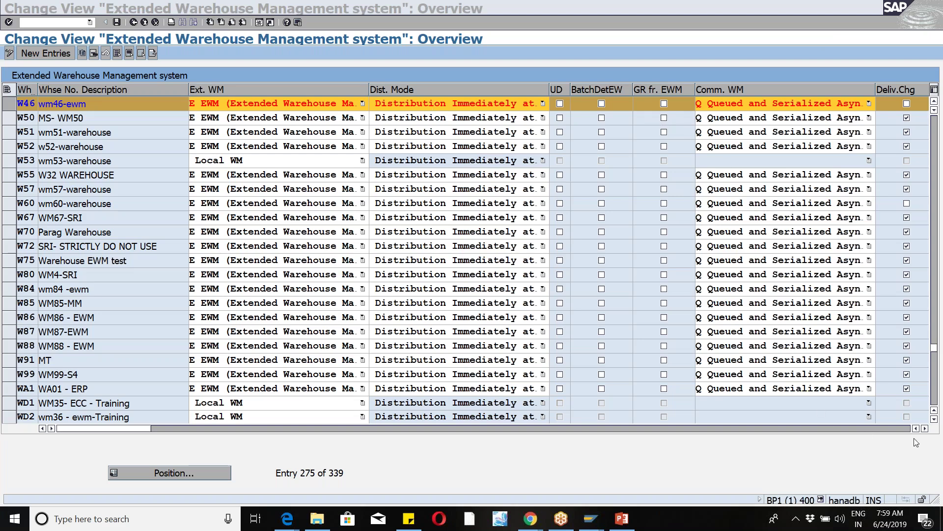
# - Widen the UD column and enable Deliv.Chg for warehouse W46
pyautogui.click(924, 428)
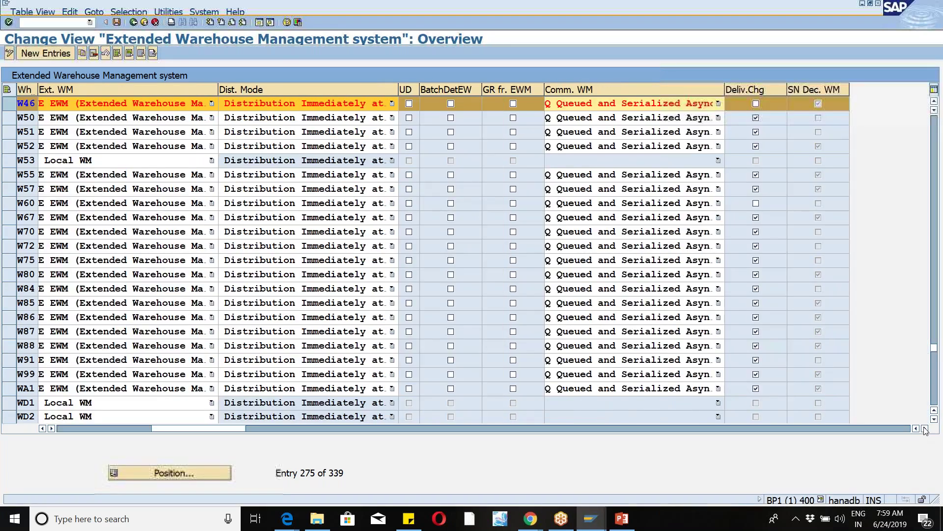
pyautogui.click(925, 428)
pyautogui.click(924, 428)
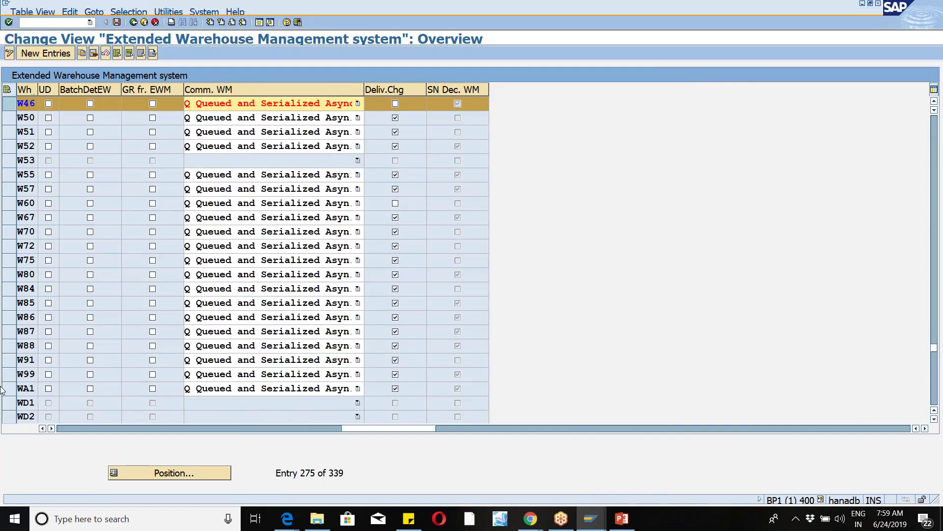
pyautogui.click(42, 429)
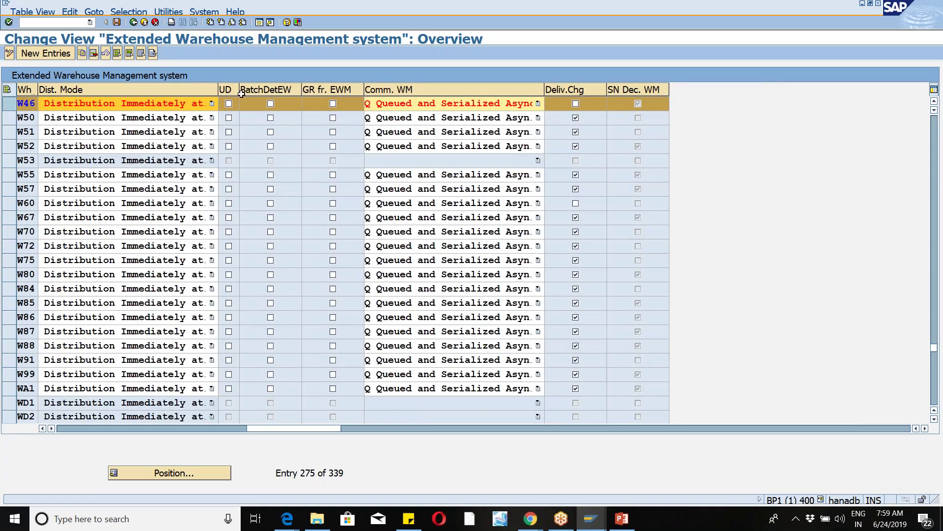
pyautogui.moveTo(241, 90); pyautogui.dragTo(269, 90)
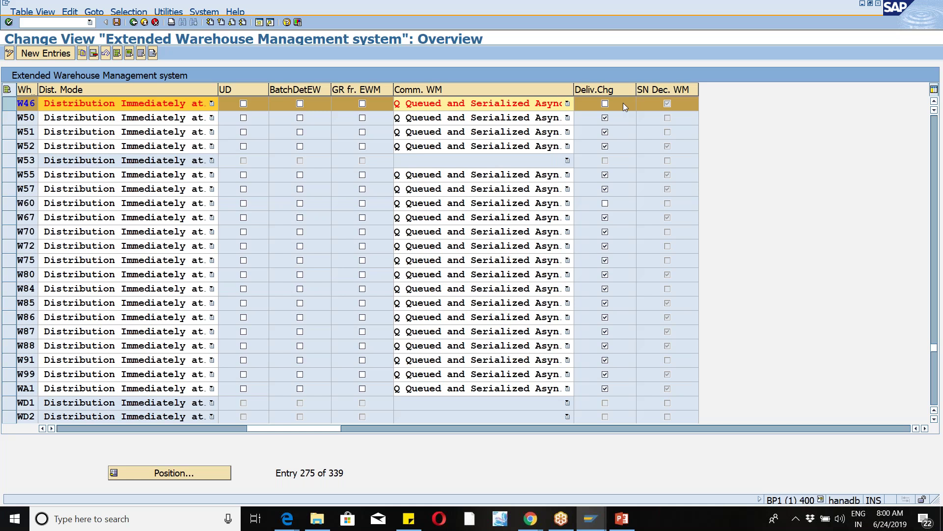
pyautogui.click(613, 104)
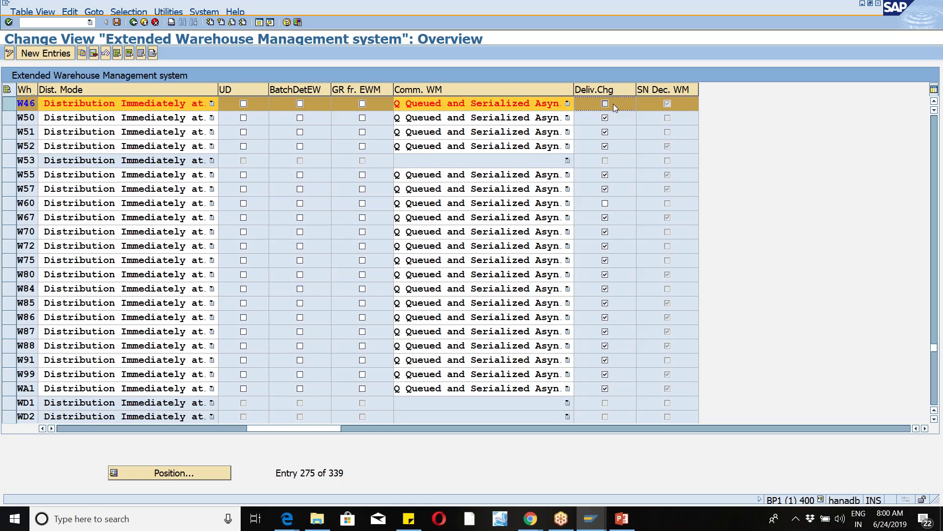
# - Save the W46 EWM parameters in customizing request BP1K901886 and return to the IMG structure
pyautogui.click(117, 23)
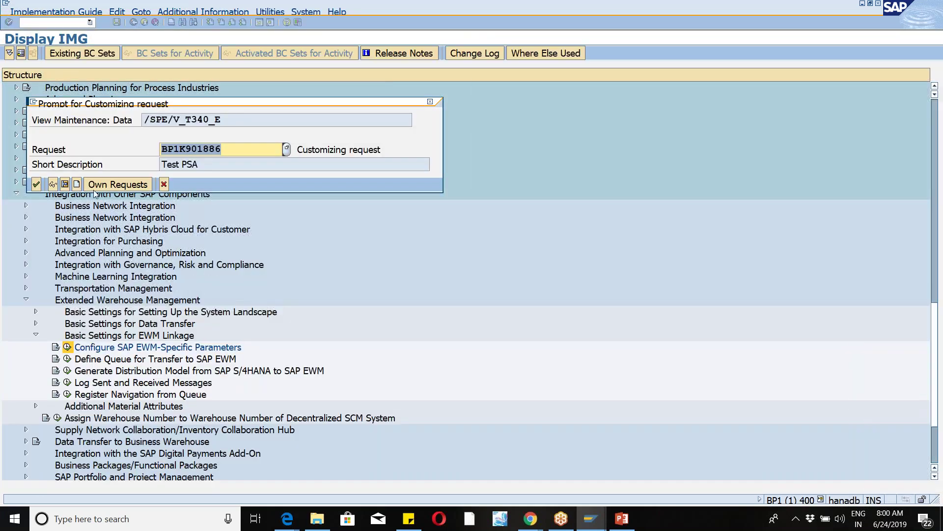
pyautogui.click(36, 185)
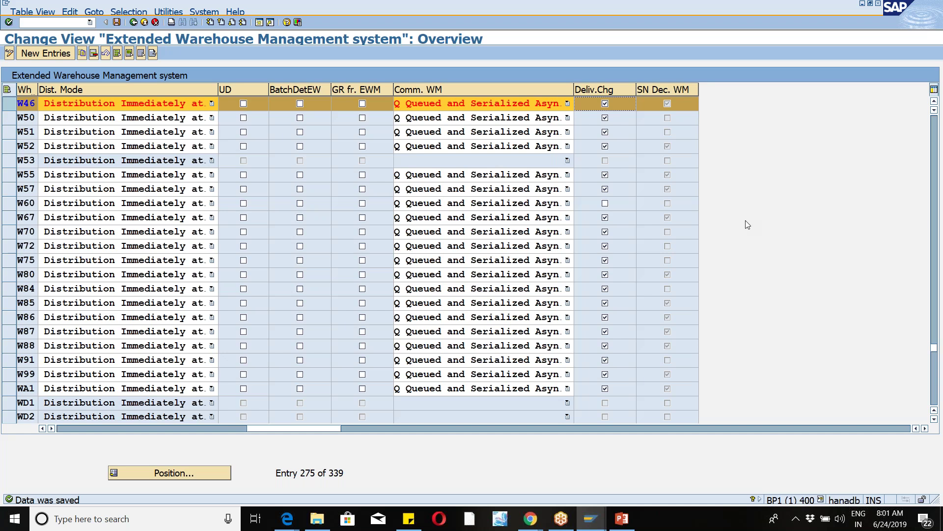
pyautogui.click(117, 22)
pyautogui.click(133, 23)
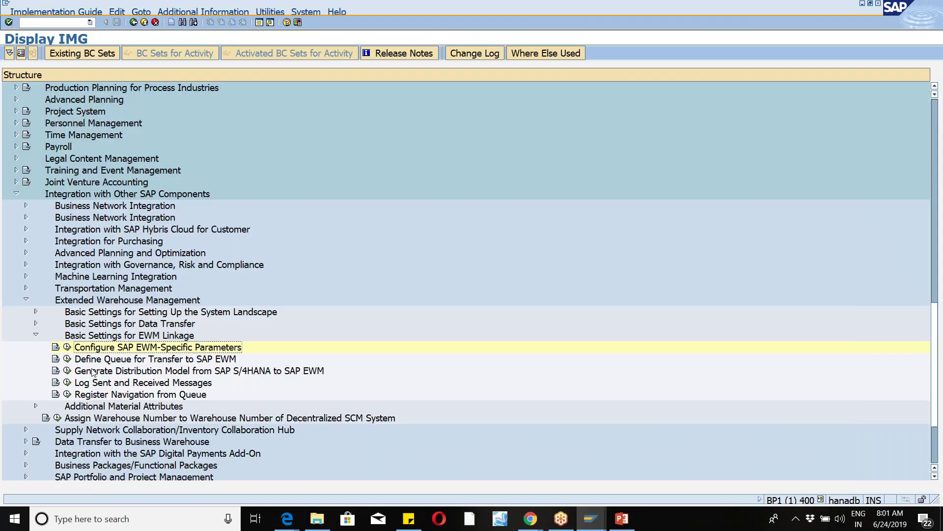
# - Collapse Integration with Other SAP Components and examine the IMG nodes around SCM Extended Warehouse Management
pyautogui.click(16, 194)
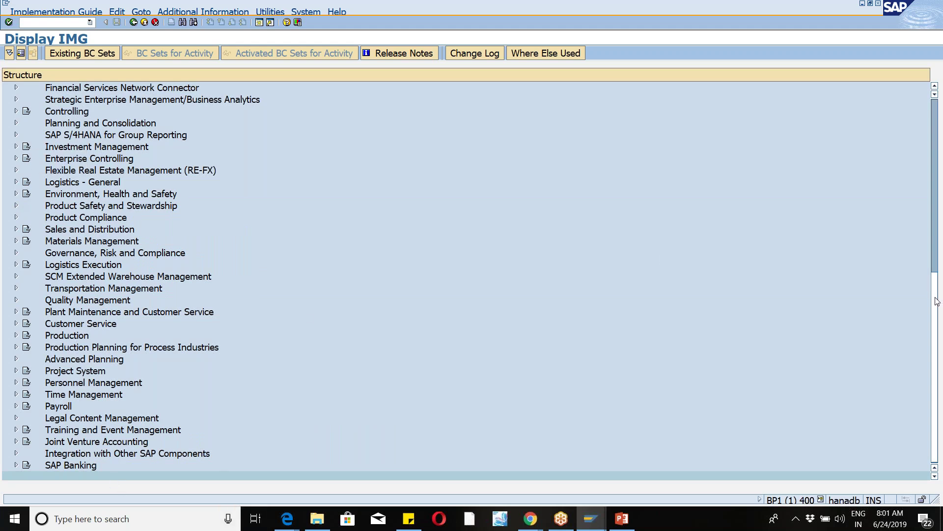
pyautogui.scroll(8, 937, 301)
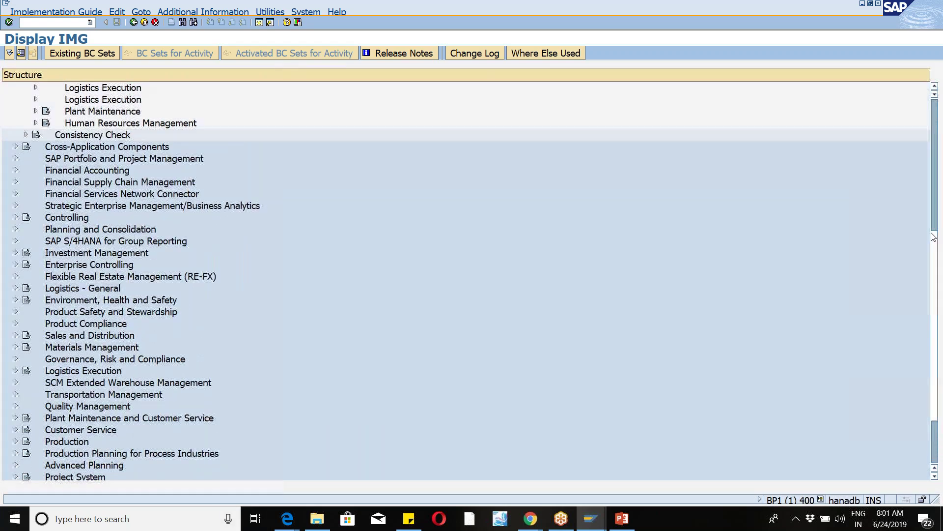
pyautogui.scroll(-8, 918, 404)
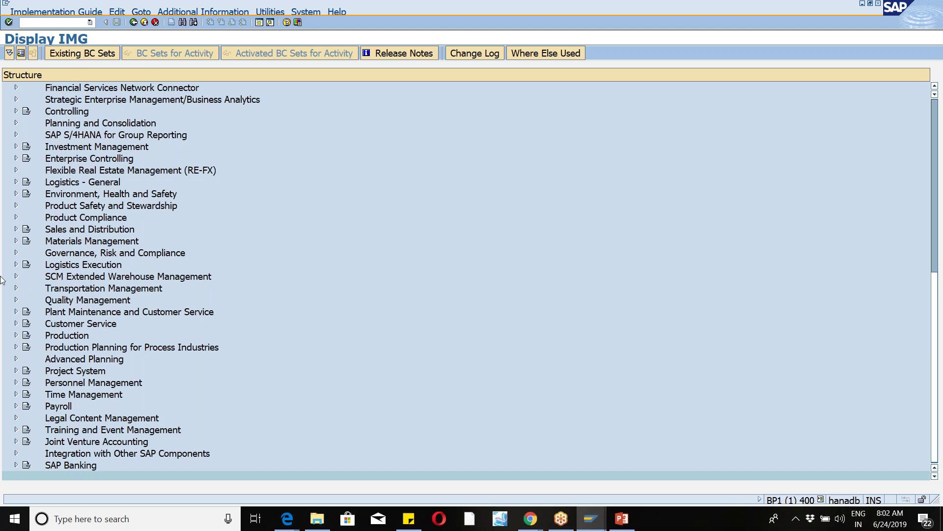
pyautogui.click(16, 277)
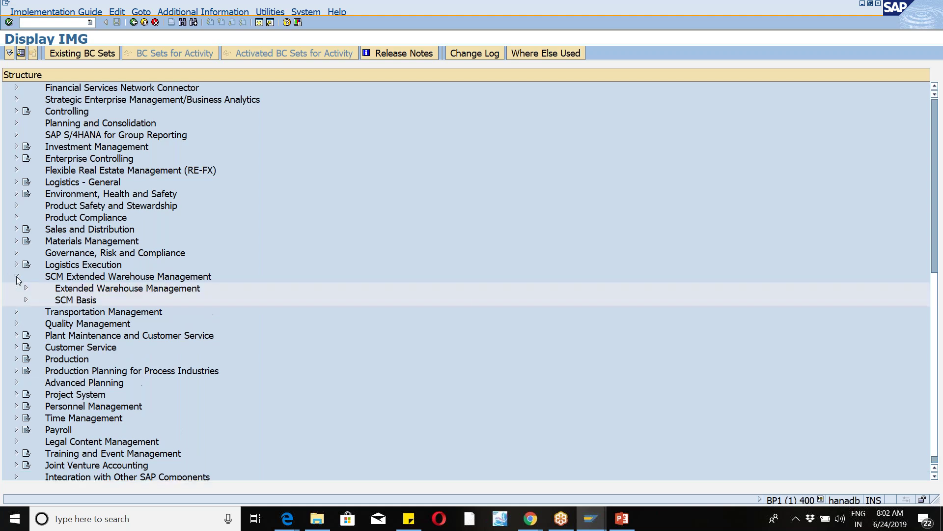
pyautogui.click(15, 277)
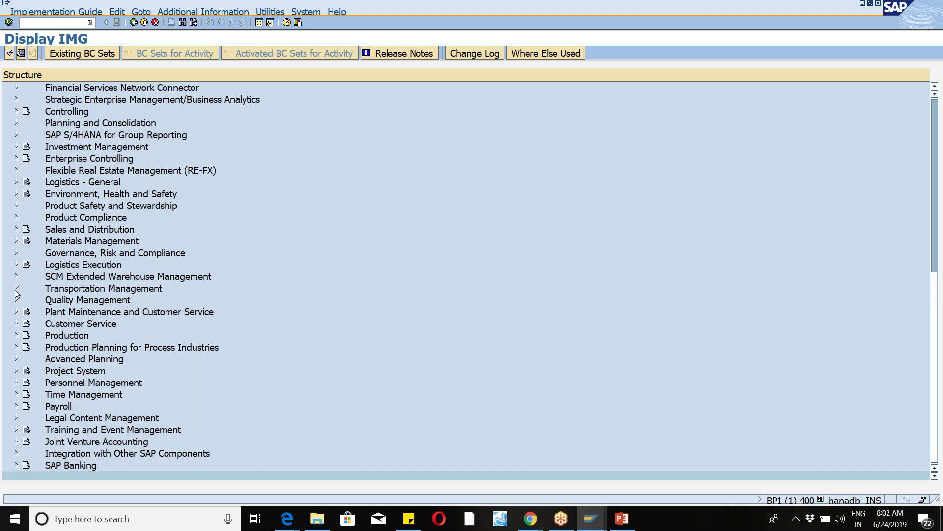
pyautogui.click(16, 289)
pyautogui.click(15, 289)
pyautogui.click(771, 17)
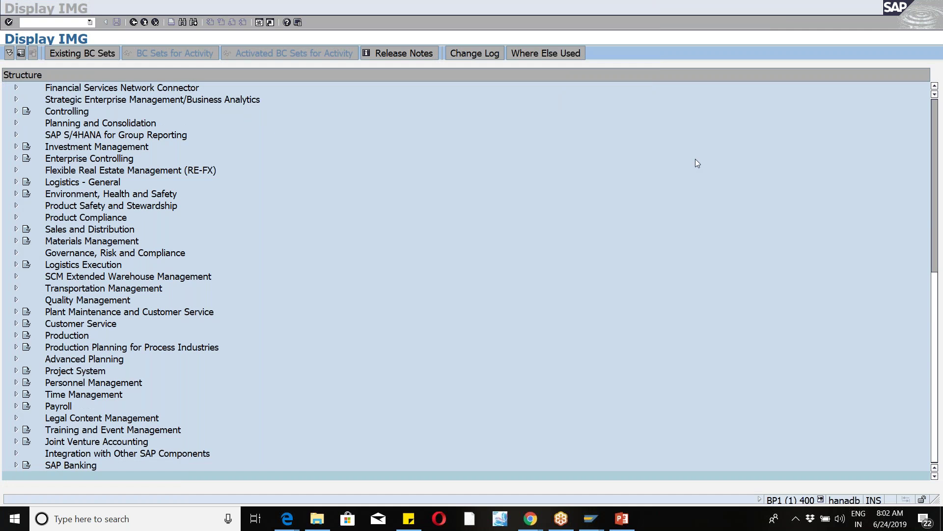
# - Expand Integration with Other SAP Components again down to the activities of Basic Settings for EWM Linkage
pyautogui.click(16, 453)
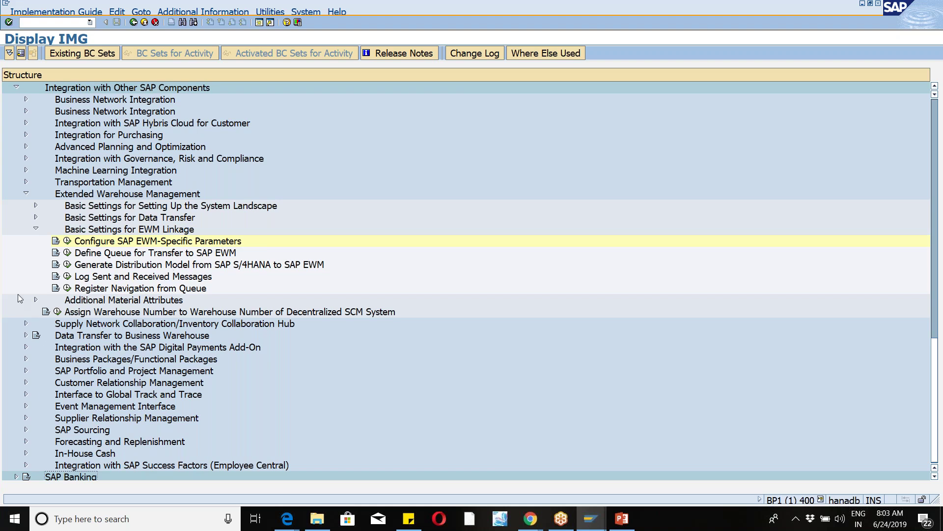
pyautogui.click(36, 229)
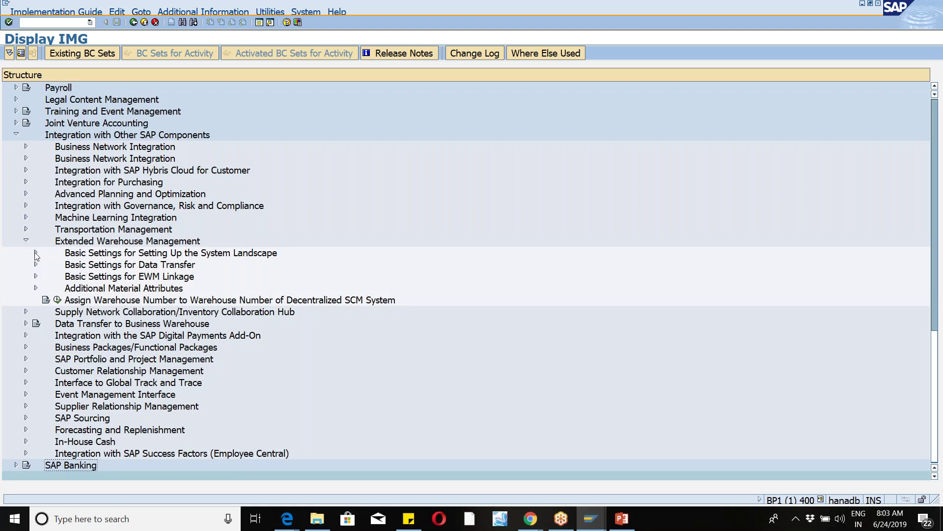
pyautogui.click(34, 276)
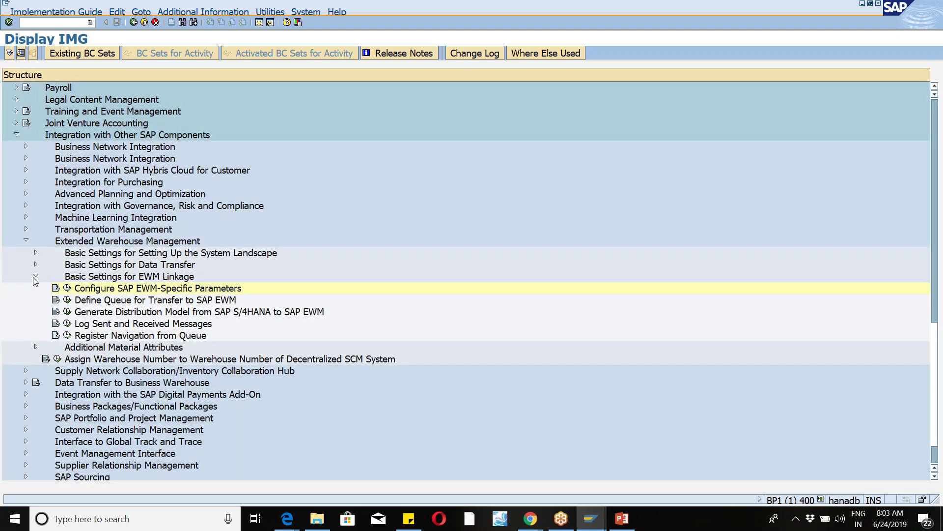
# - Review the receivers and queue types in Define Queue for Transfer to SAP EWM, then return to the IMG structure
pyautogui.click(68, 302)
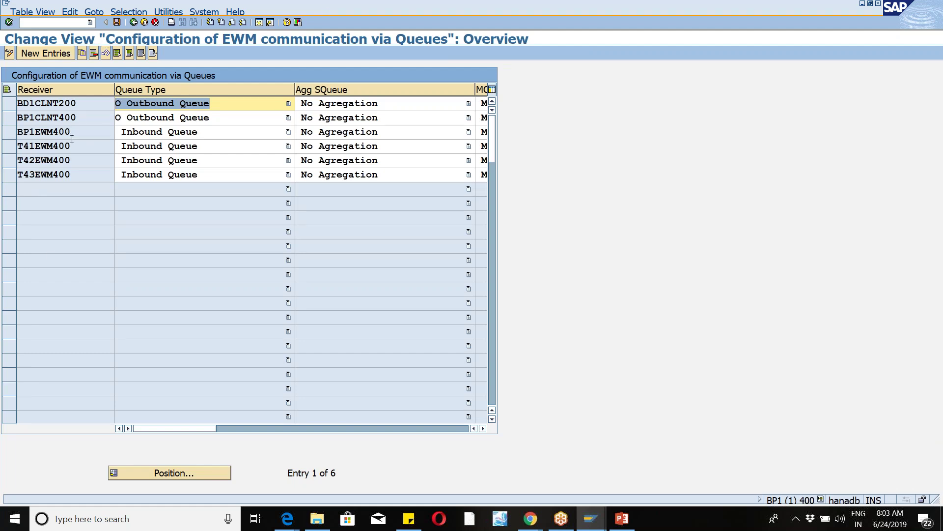
pyautogui.click(133, 23)
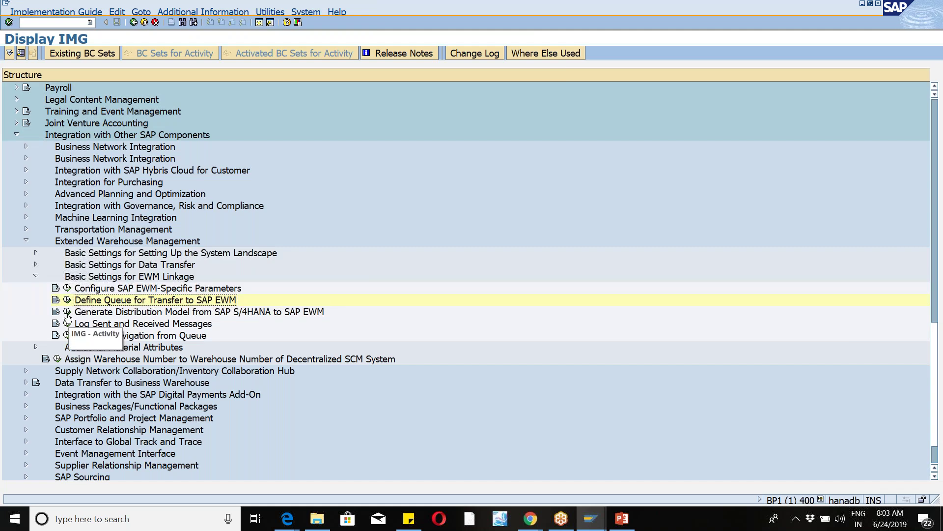
# - Open Generate Distribution Model from SAP S/4HANA to SAP EWM, view the existing model entries per warehouse, and return to its selection screen
pyautogui.click(67, 314)
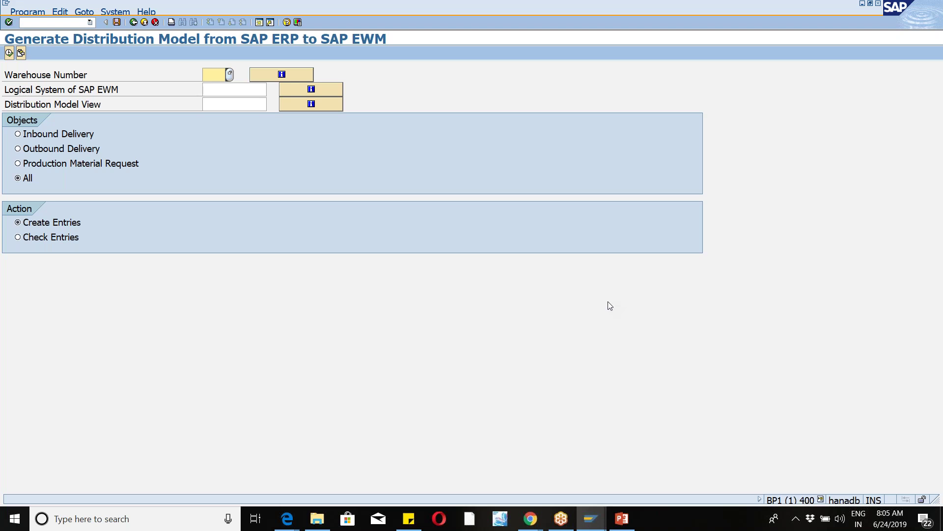
pyautogui.click(293, 77)
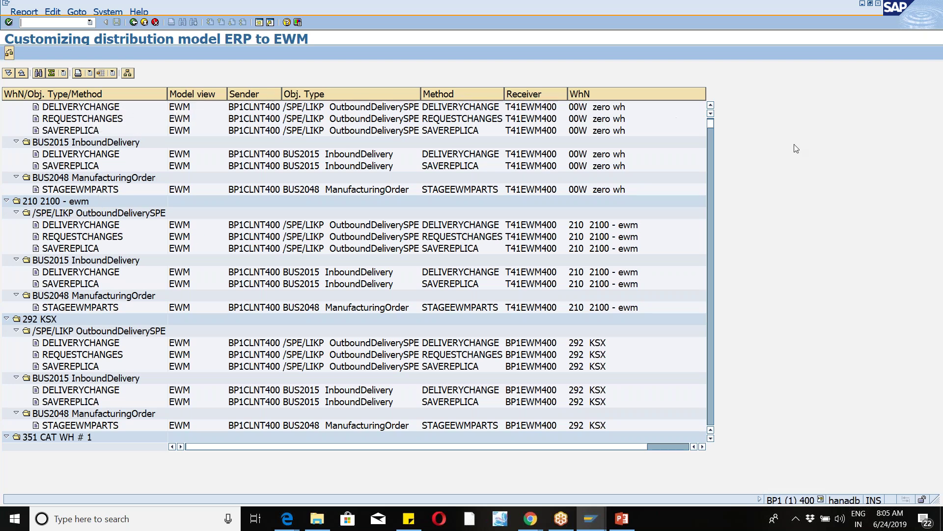
pyautogui.click(711, 106)
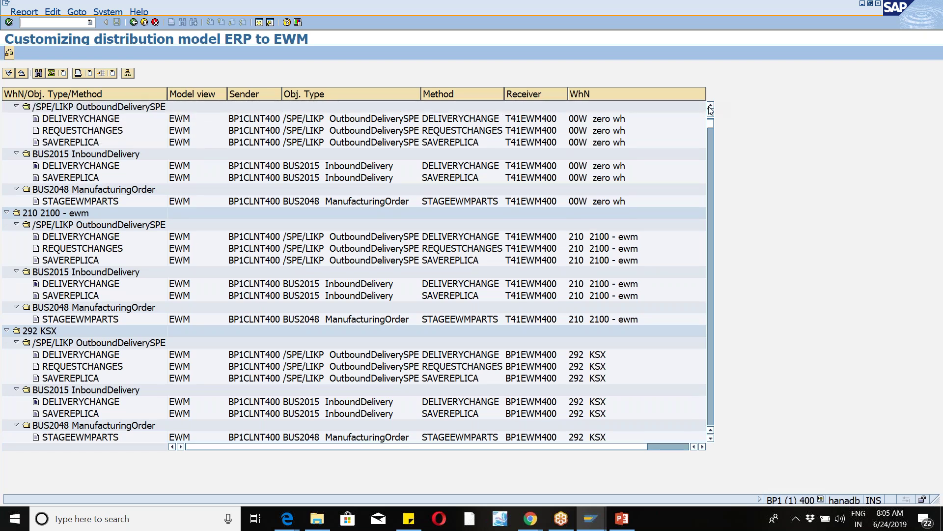
pyautogui.click(711, 106)
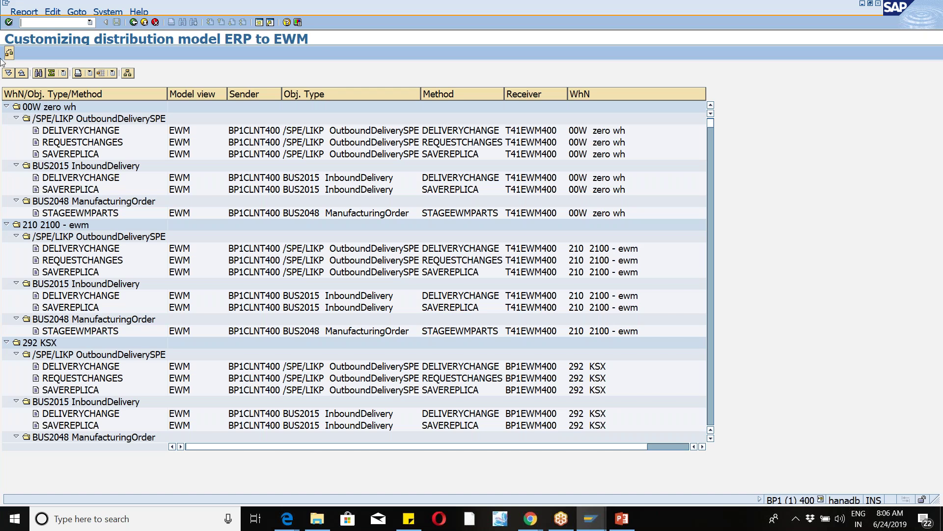
pyautogui.click(132, 23)
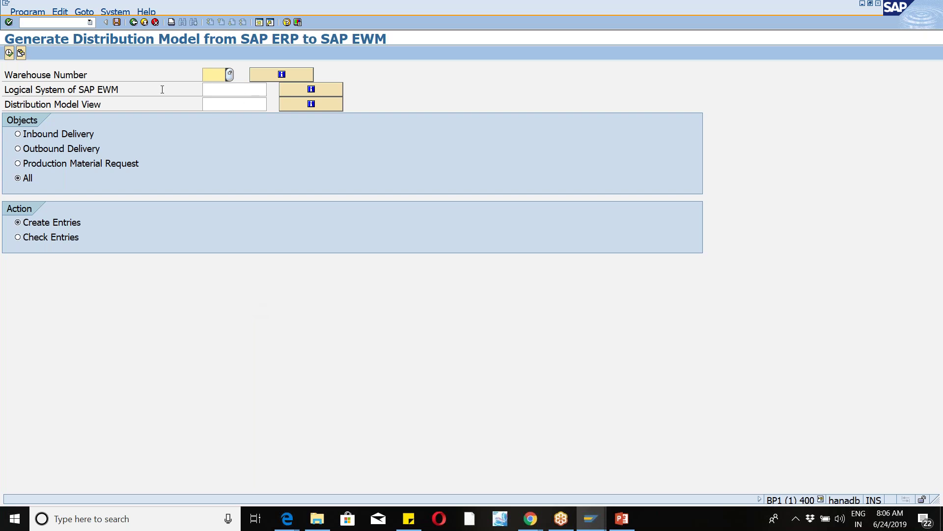
pyautogui.click(5, 90)
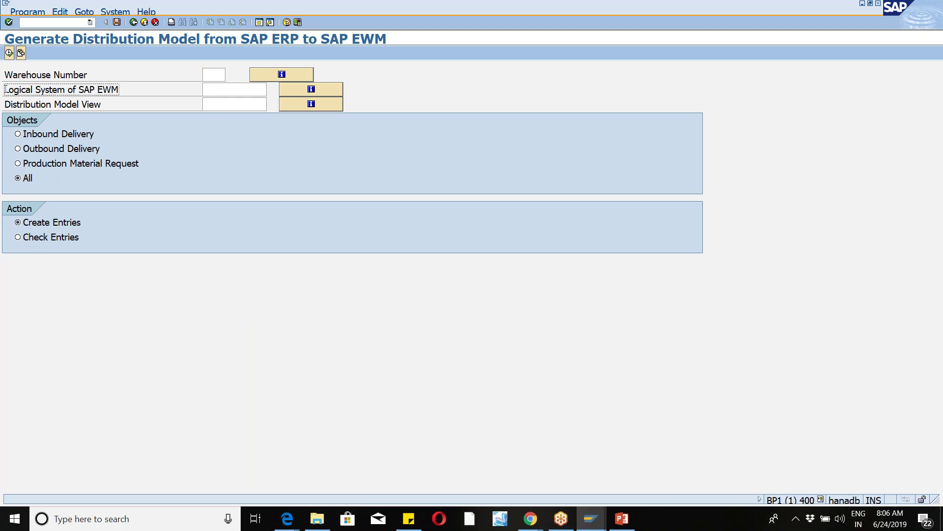
# - Leave the distribution model screen and open Name Logical System under Basic Settings for Setting Up the System Landscape
pyautogui.moveTo(5, 90); pyautogui.dragTo(128, 86)
pyautogui.click(128, 86)
pyautogui.click(132, 22)
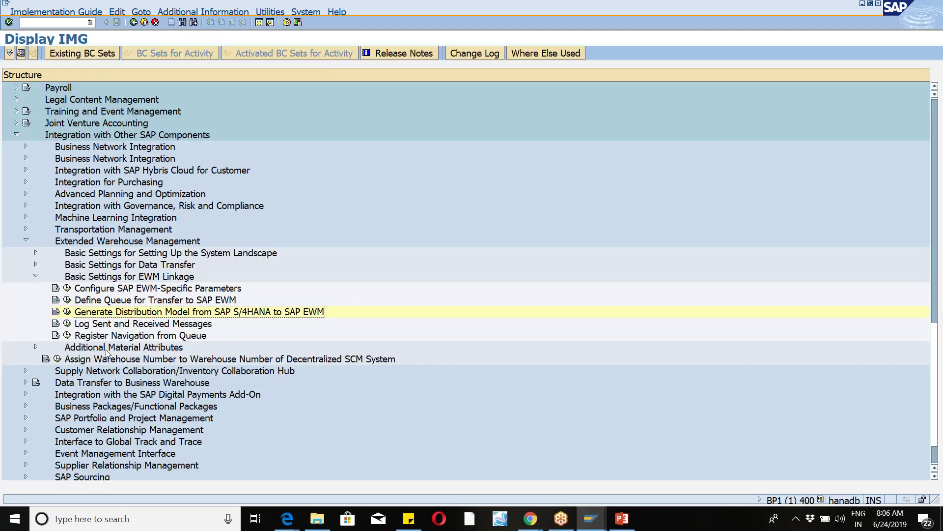
pyautogui.click(36, 253)
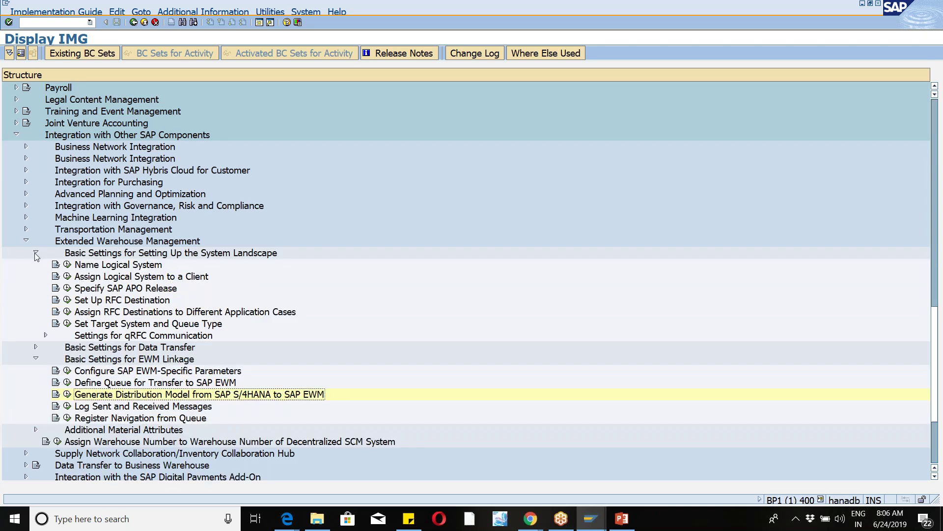
pyautogui.click(68, 266)
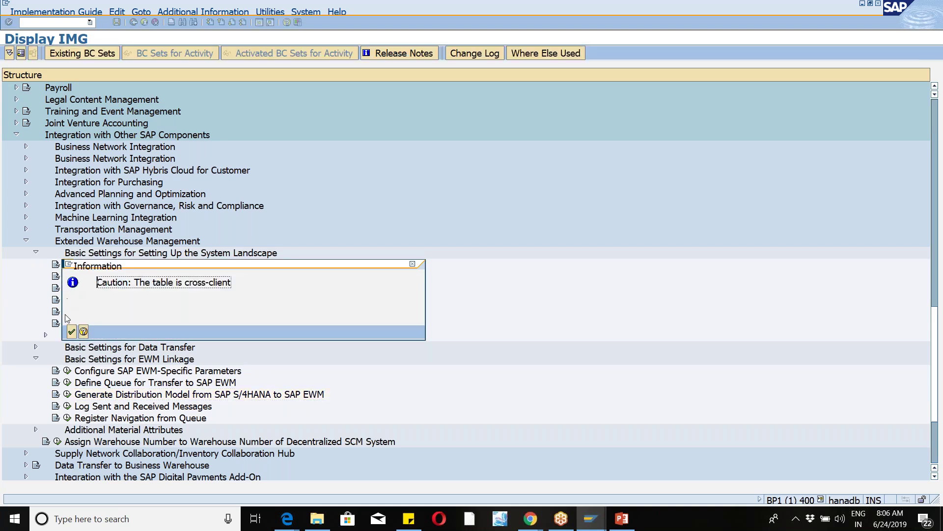
pyautogui.click(72, 332)
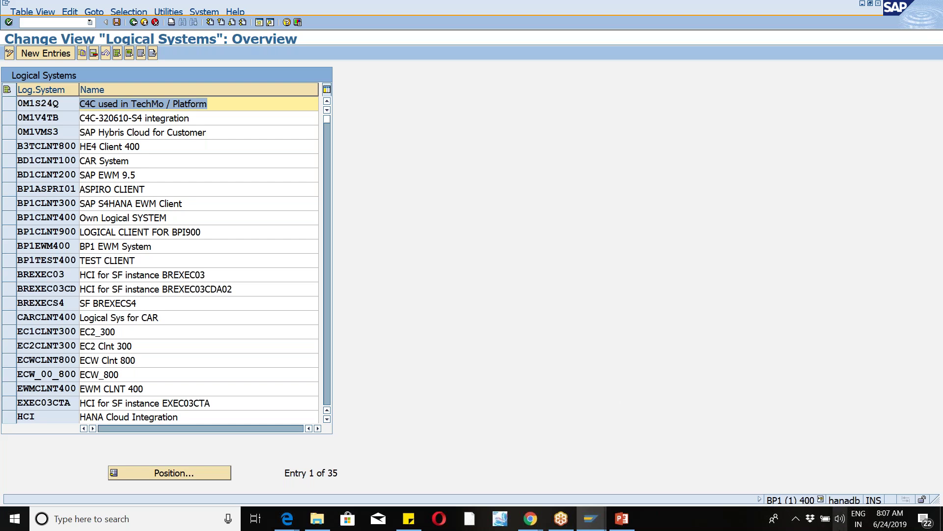
# - Check the session's system and client details, and position the logical systems list at BP1CLNT400
pyautogui.click(820, 500)
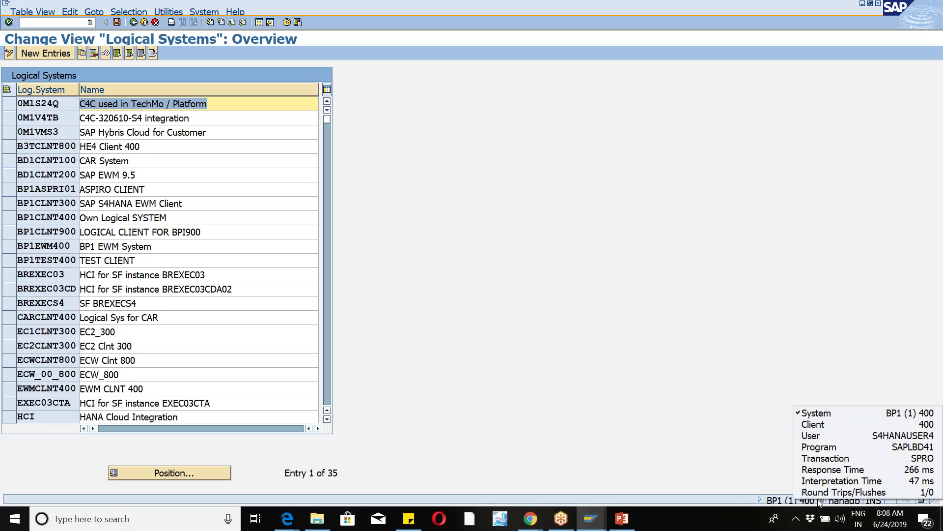
pyautogui.click(908, 415)
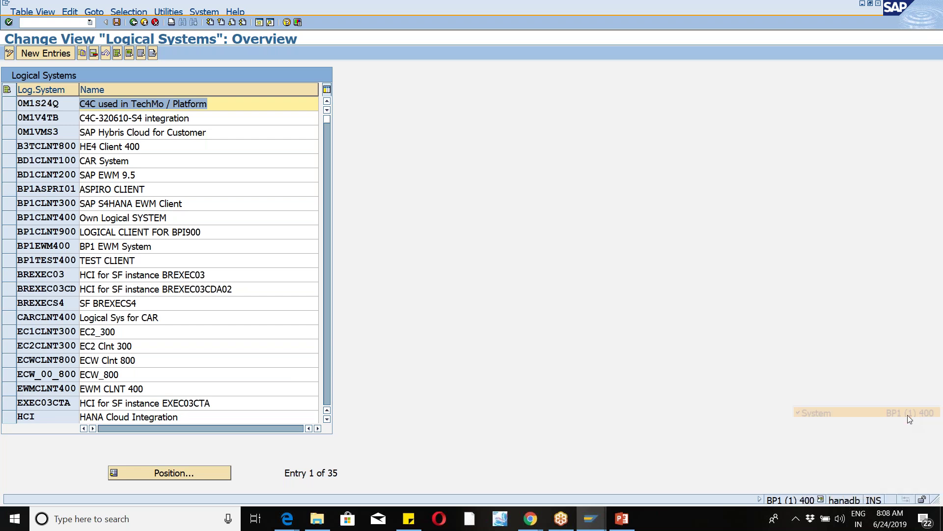
pyautogui.click(165, 472)
pyautogui.write('b')
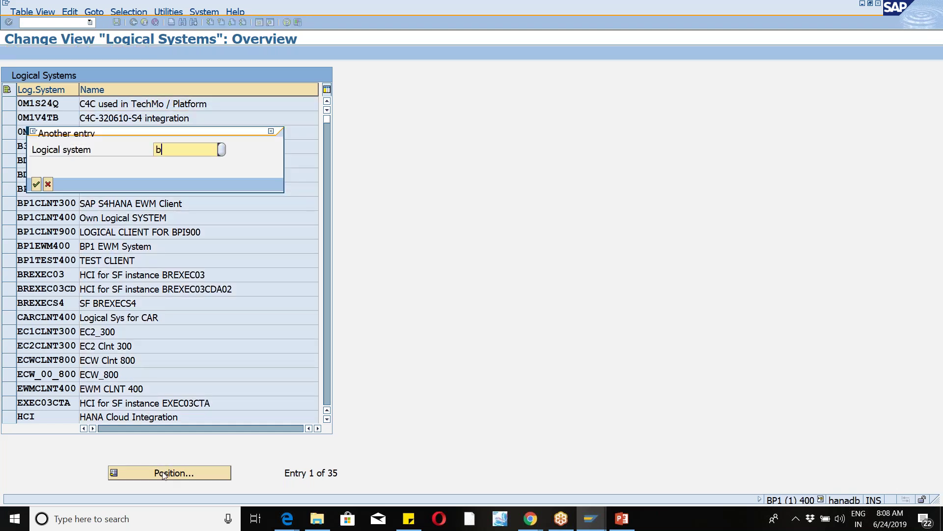
pyautogui.write('p1clnt400')
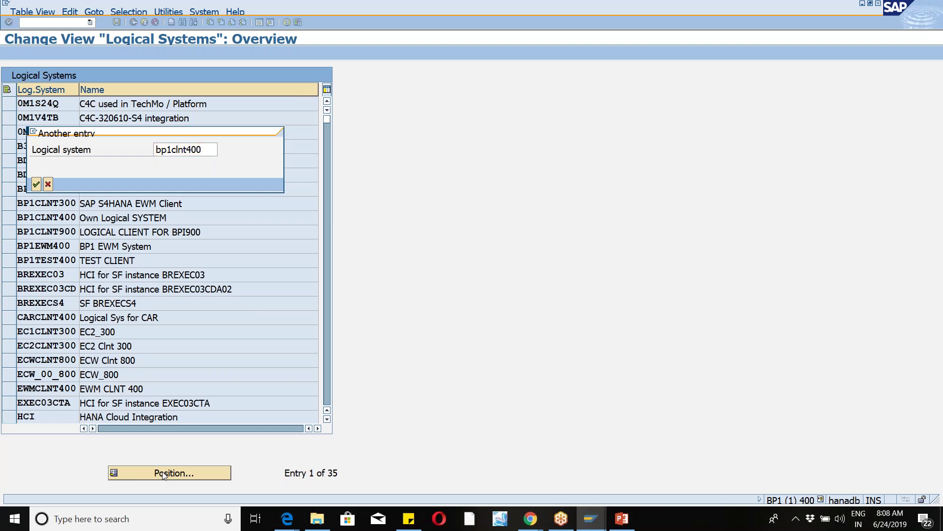
pyautogui.press('Return')
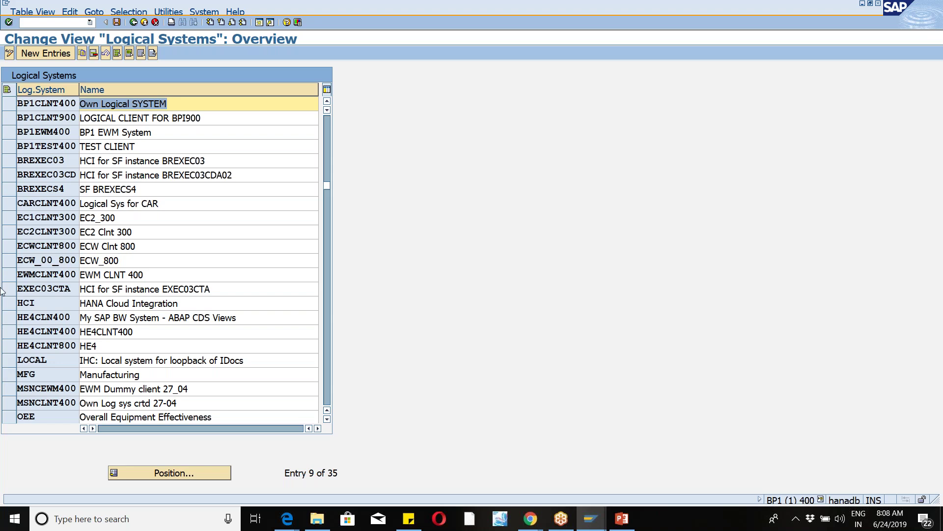
# - Select the BP1CLNT400 logical system entry and compare its name with the session's system and client details
pyautogui.click(8, 106)
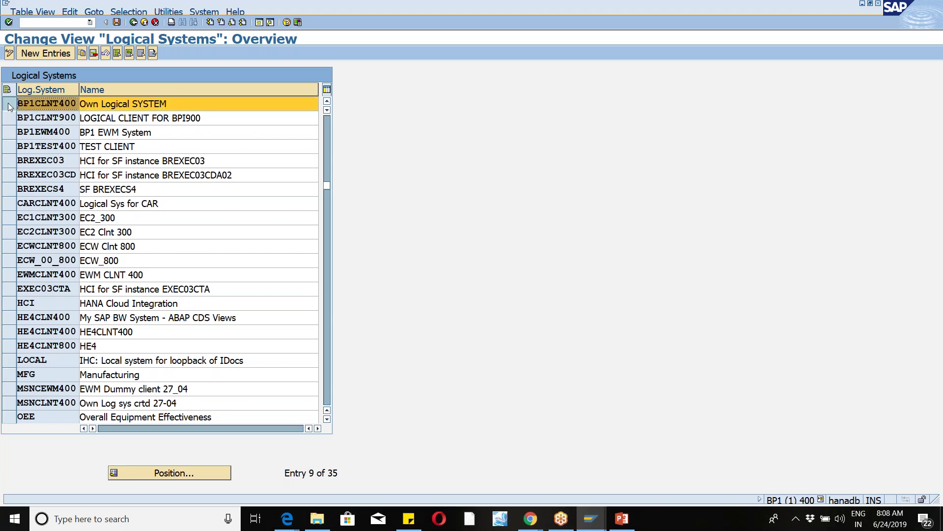
pyautogui.click(176, 108)
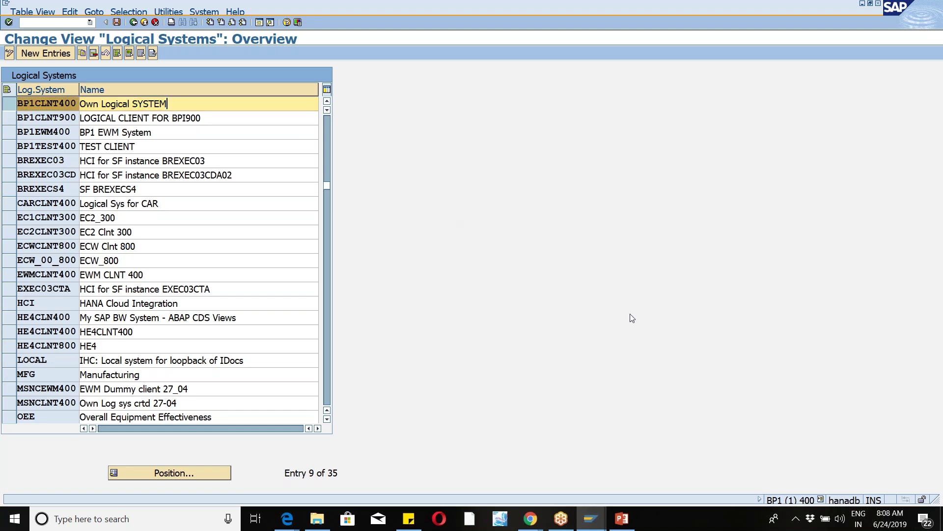
pyautogui.click(821, 499)
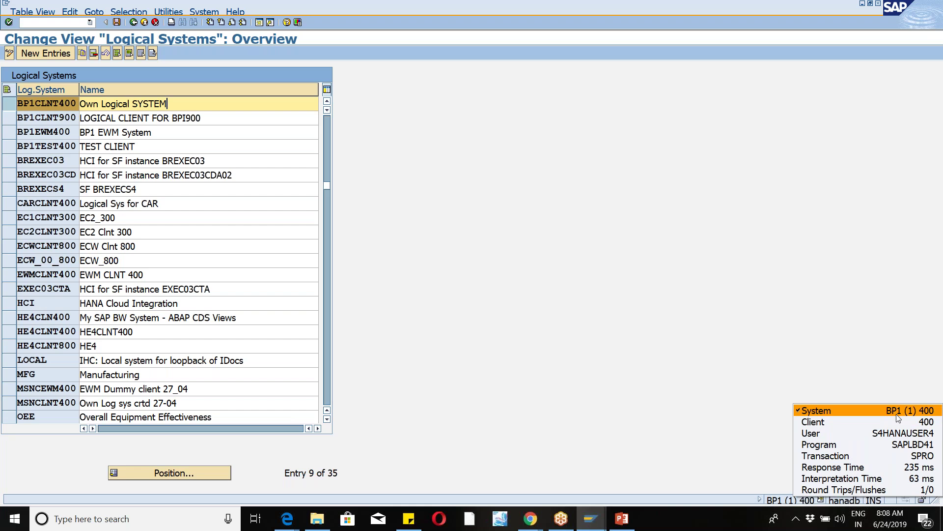
pyautogui.click(351, 353)
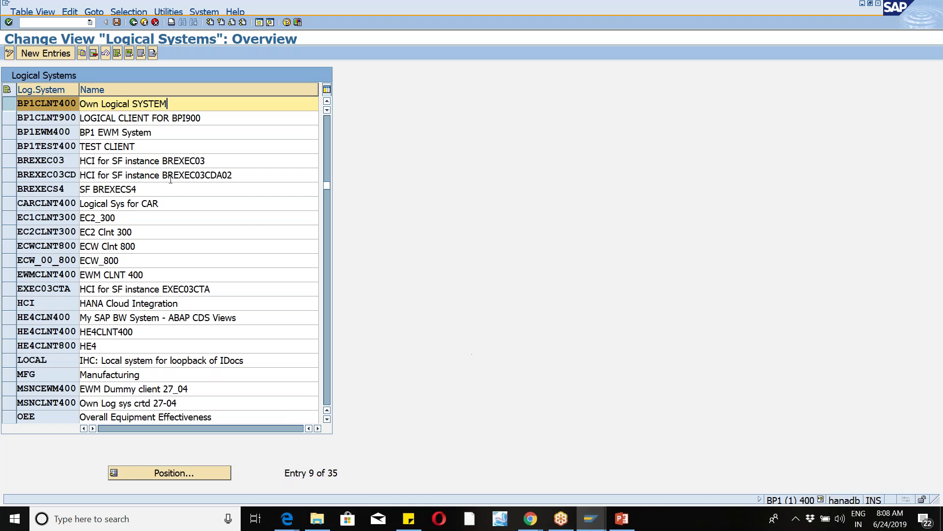
pyautogui.click(17, 104)
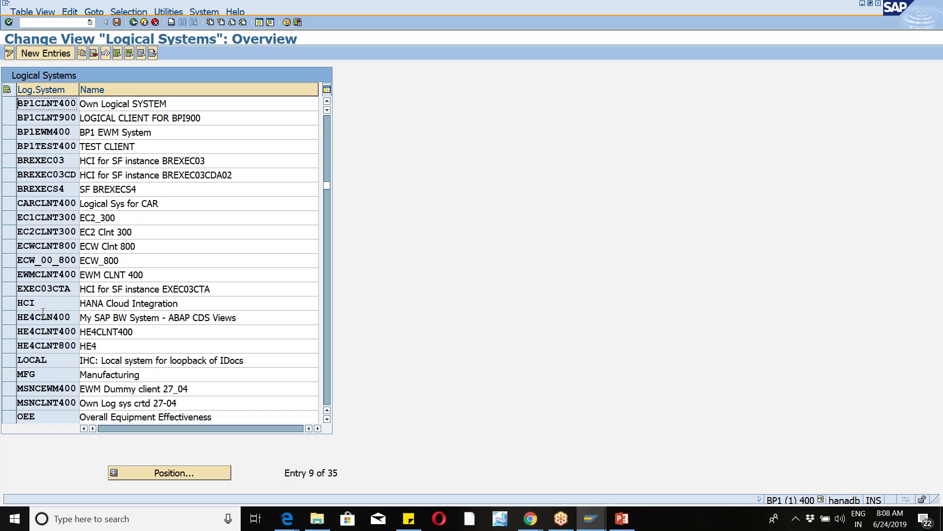
# - Locate and select logical system T41EWM400 in the list, then return to the IMG structure
pyautogui.click(158, 476)
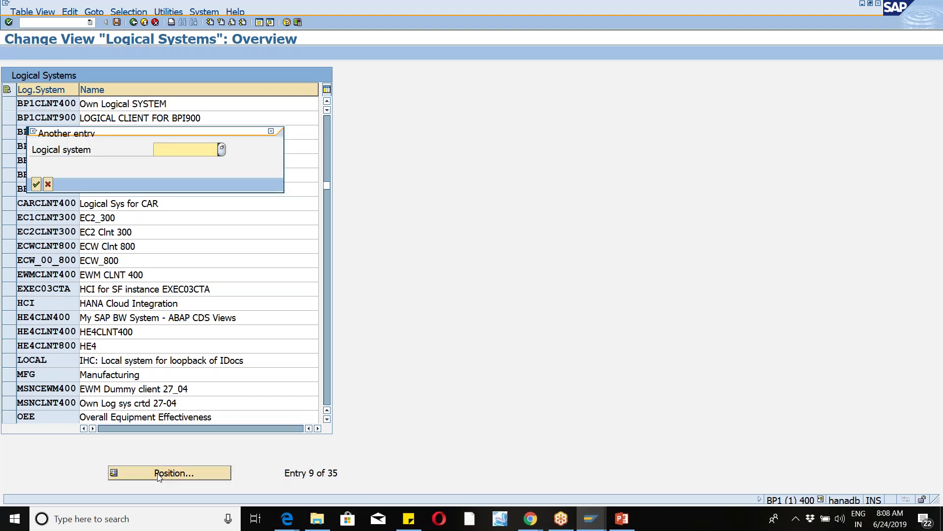
pyautogui.write('HCI')
pyautogui.press('Return')
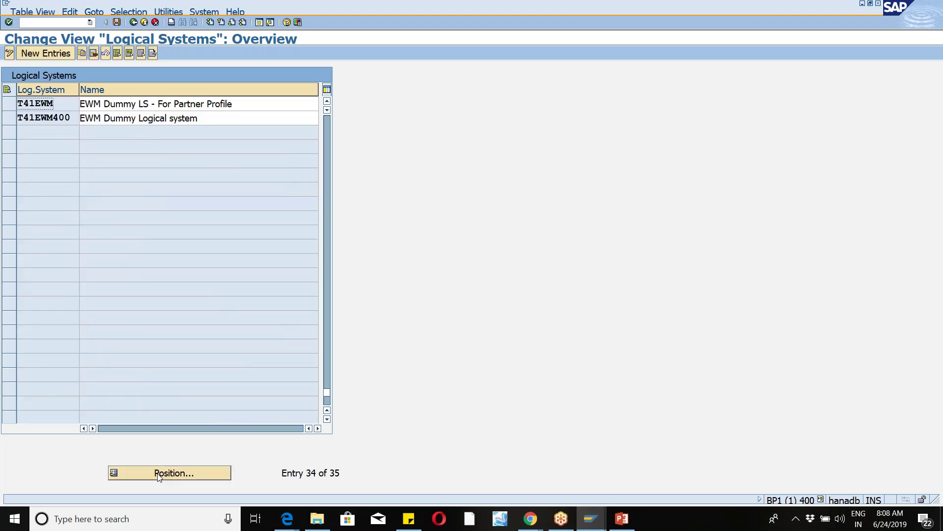
pyautogui.click(11, 118)
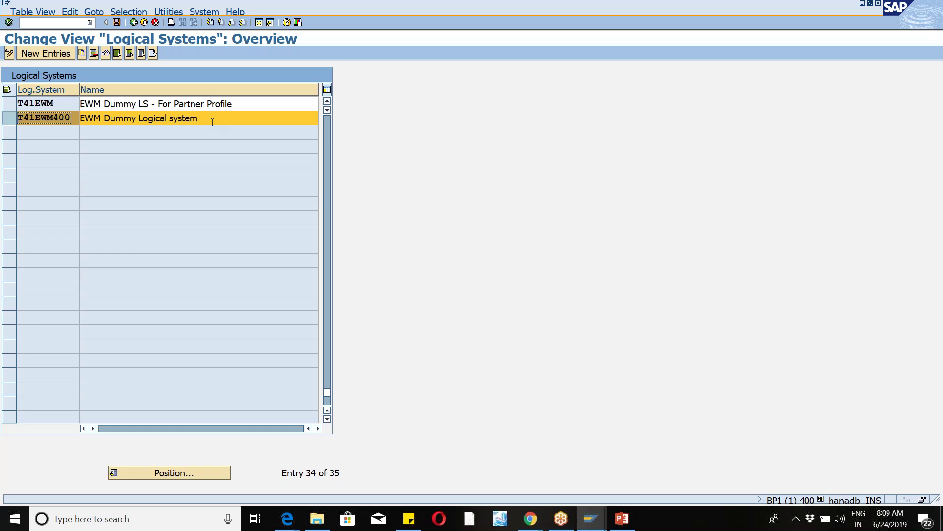
pyautogui.click(134, 22)
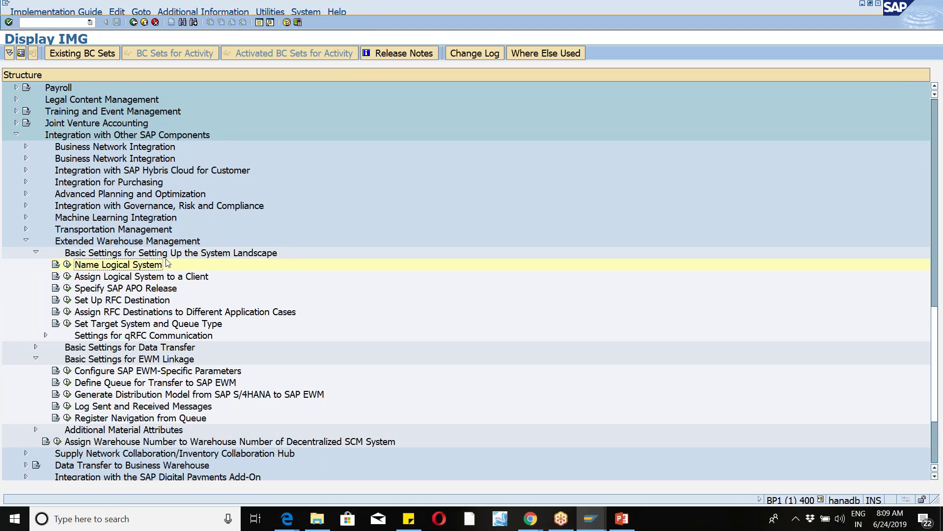
# - Open Assign Logical System to a Client, view the logical system in client 400's details, and return to the IMG structure
pyautogui.click(67, 277)
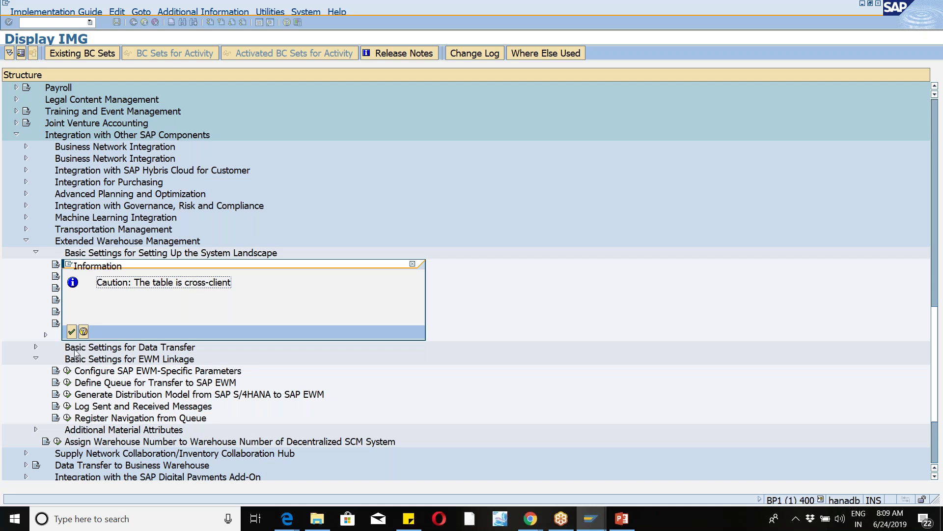
pyautogui.click(72, 333)
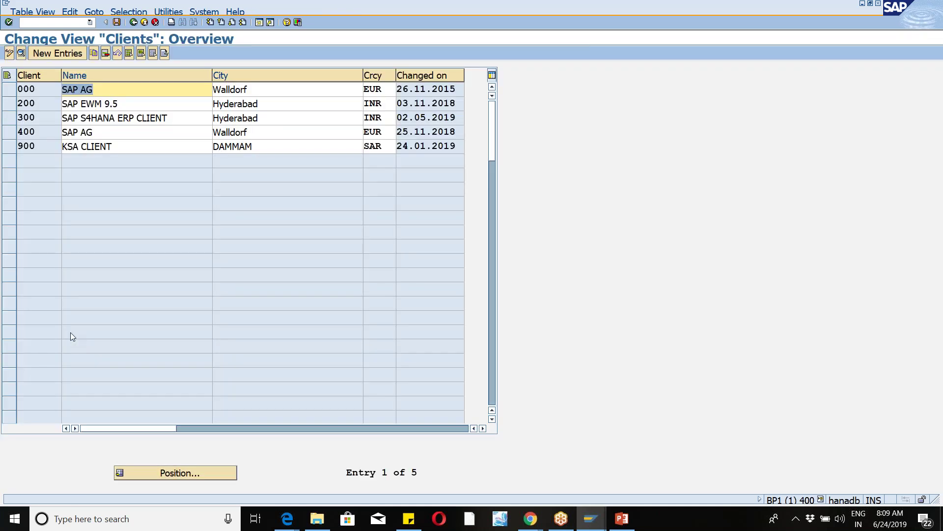
pyautogui.click(10, 132)
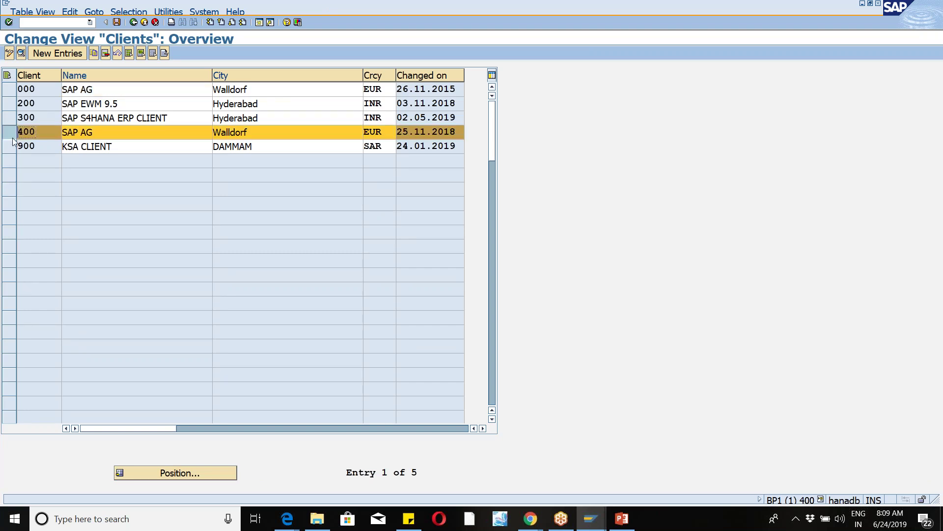
pyautogui.click(21, 53)
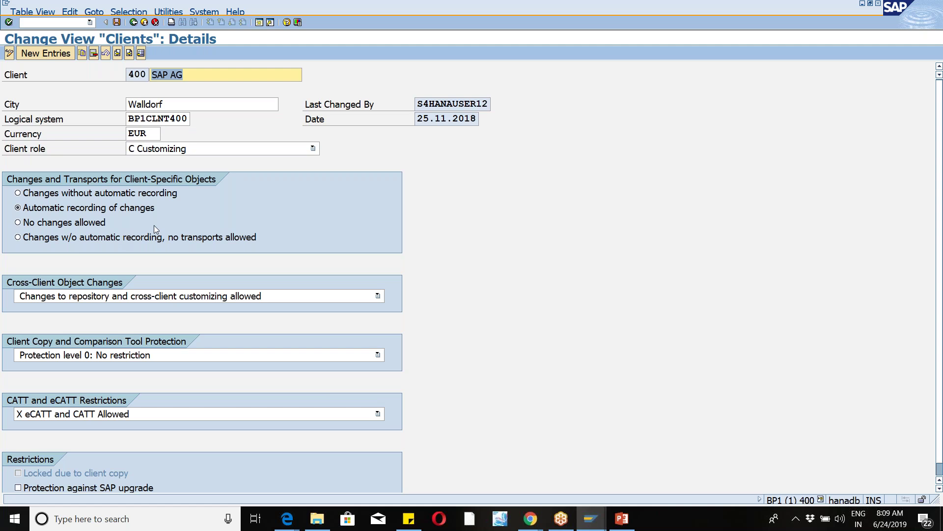
pyautogui.click(133, 22)
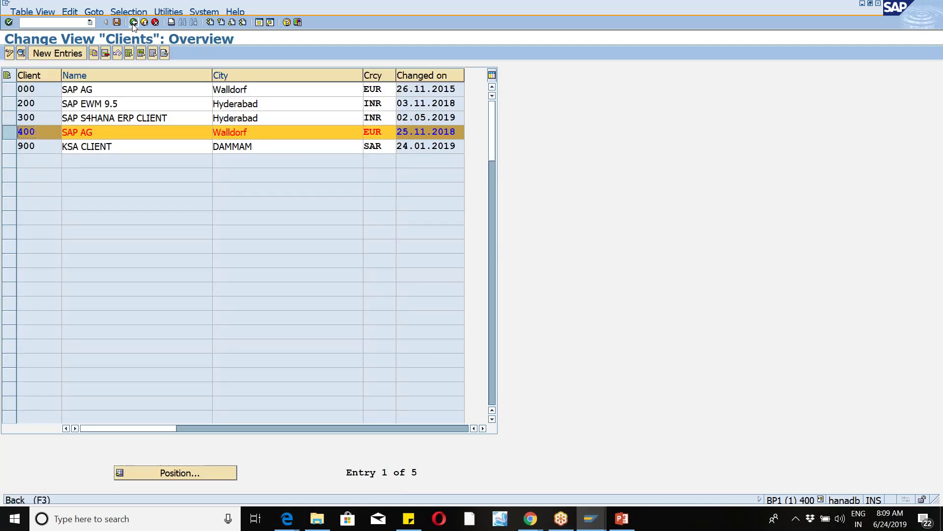
pyautogui.click(134, 22)
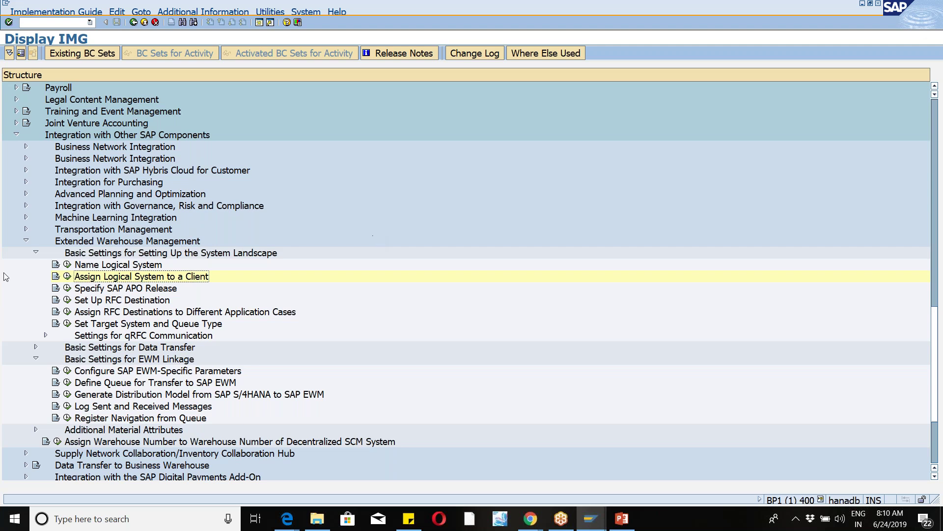
# - Open Set Up RFC Destination and display the ABAP connection T41EWM400
pyautogui.click(68, 301)
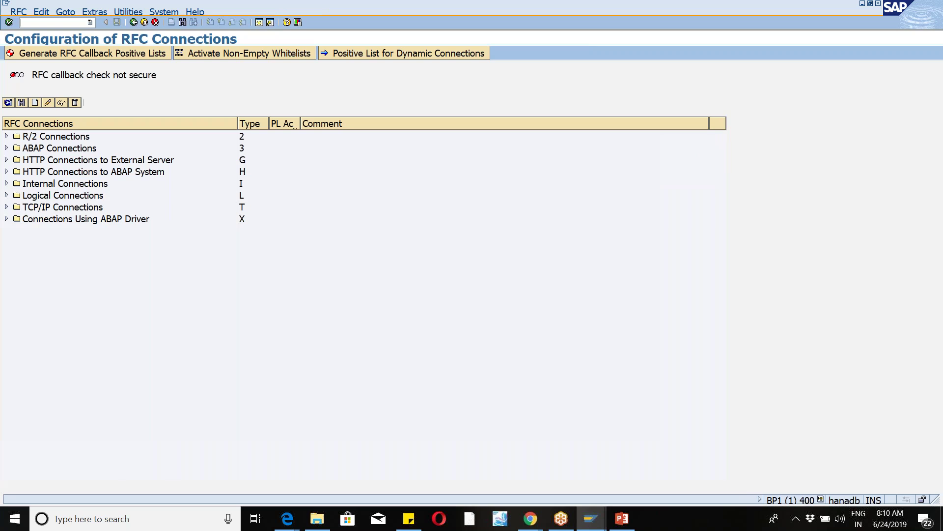
pyautogui.click(5, 148)
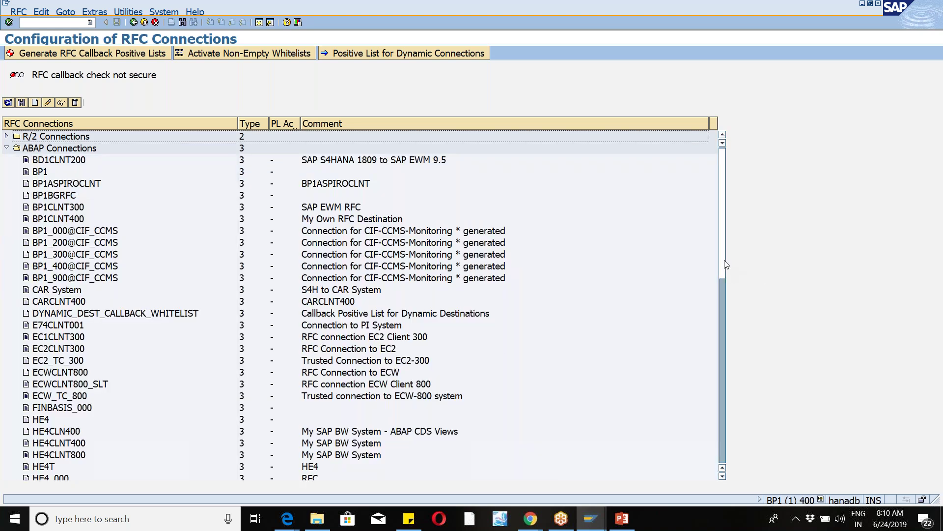
pyautogui.moveTo(724, 278); pyautogui.dragTo(721, 427)
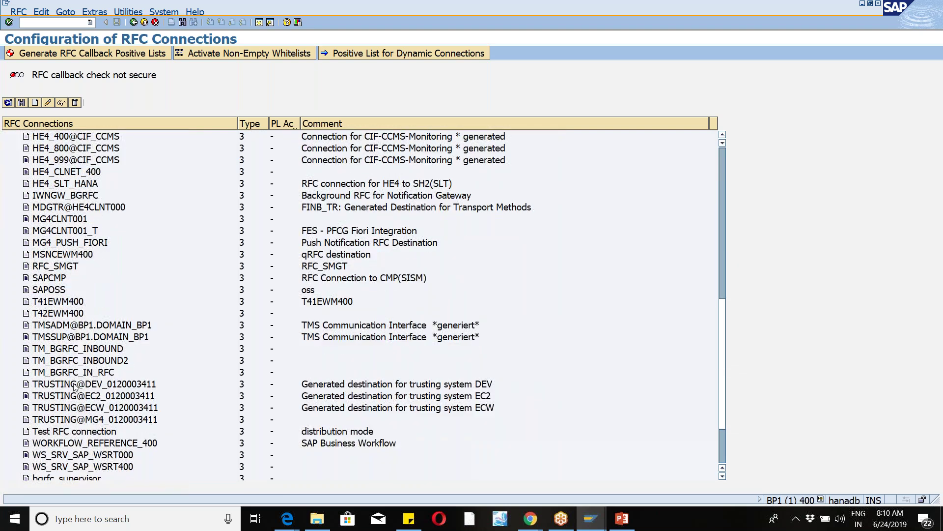
pyautogui.click(54, 305)
pyautogui.doubleClick(54, 303)
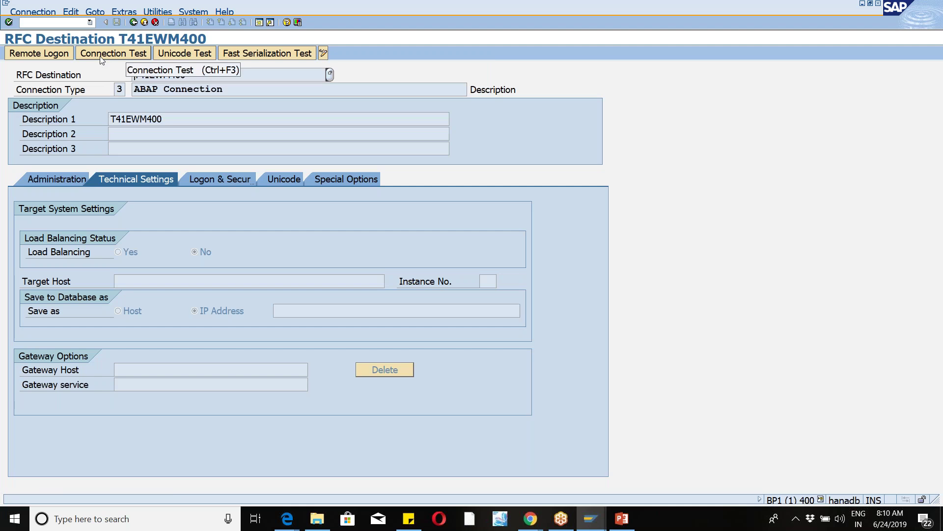
# - Run a connection test and a remote logon for RFC destination T41EWM400, then return to its settings
pyautogui.click(140, 55)
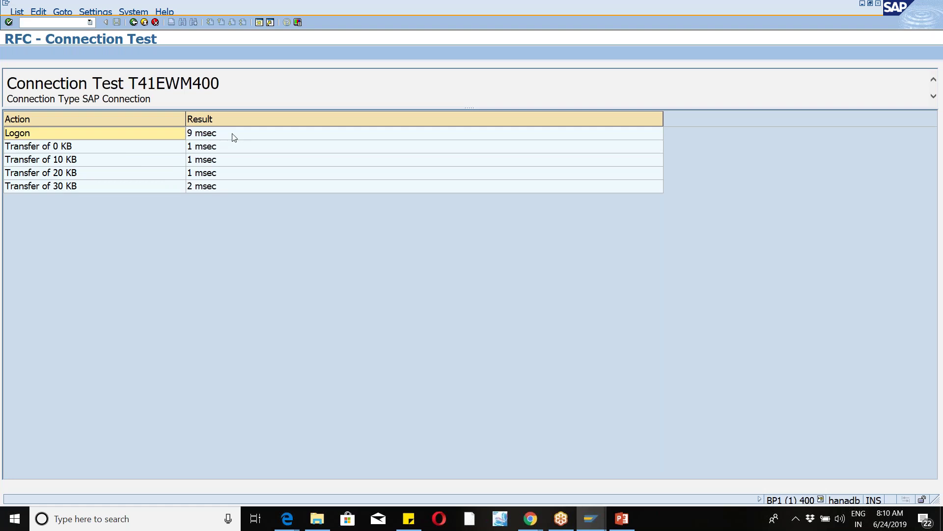
pyautogui.click(134, 22)
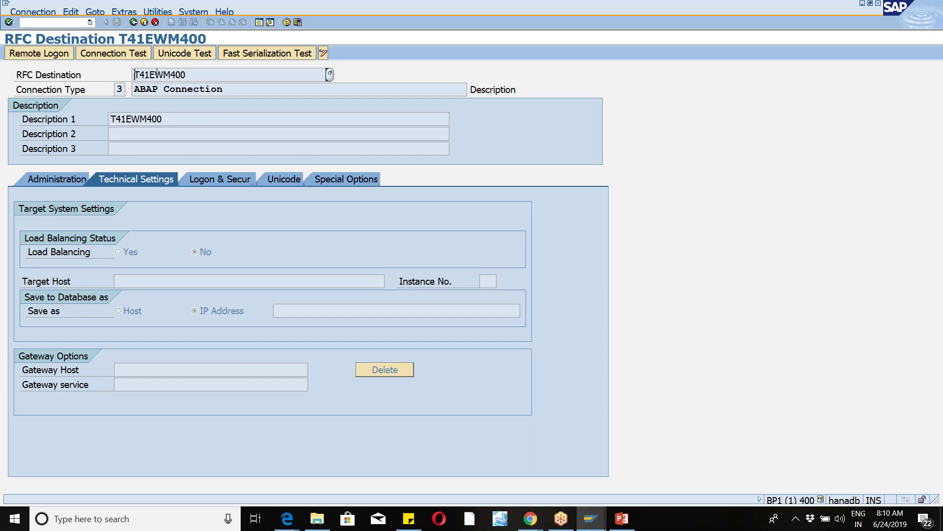
pyautogui.click(40, 55)
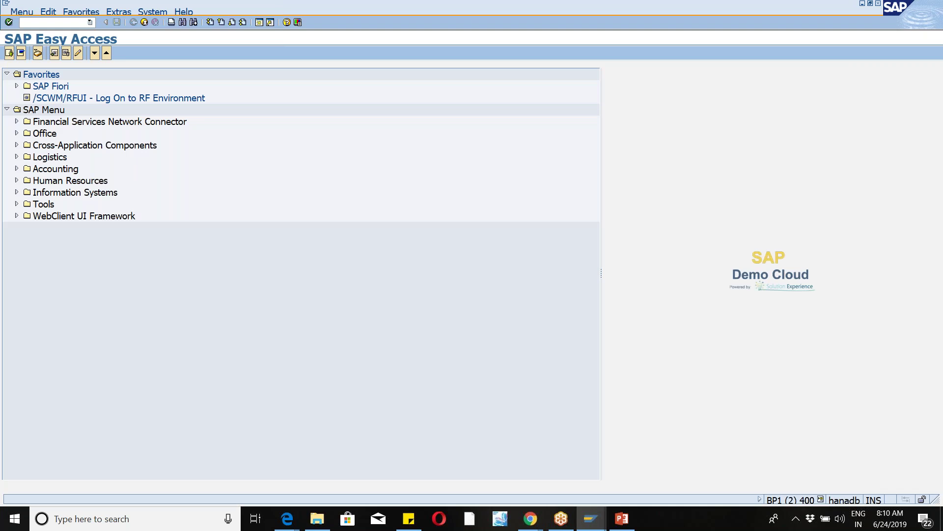
pyautogui.click(144, 22)
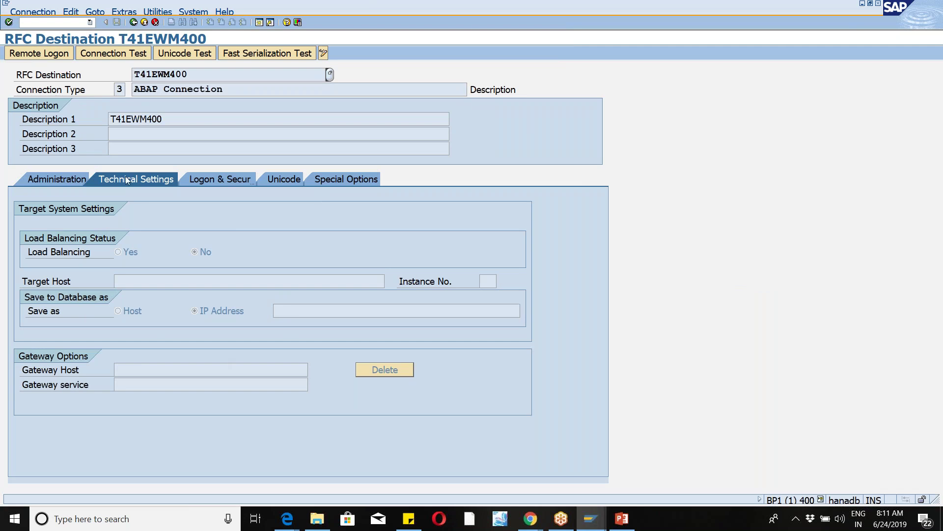
# - Return to the RFC connections list and set the status bar to show the transaction code
pyautogui.click(134, 21)
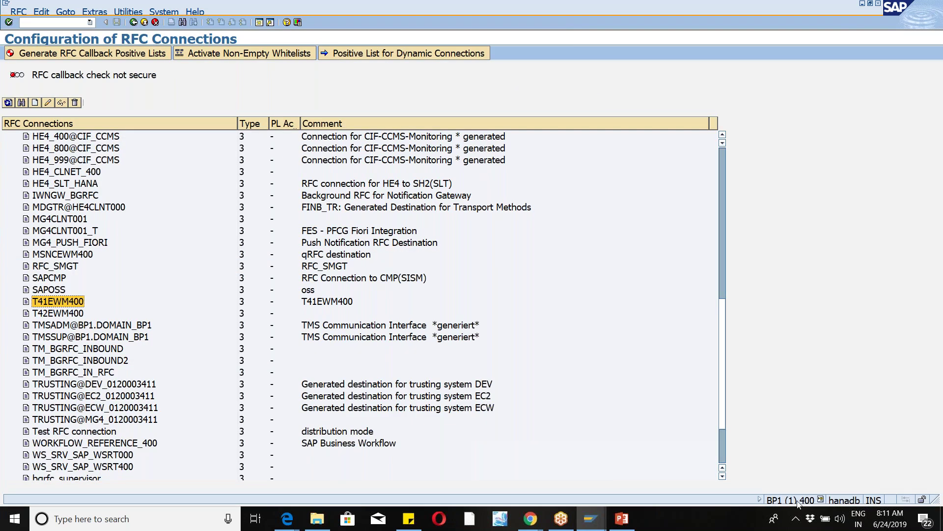
pyautogui.click(820, 501)
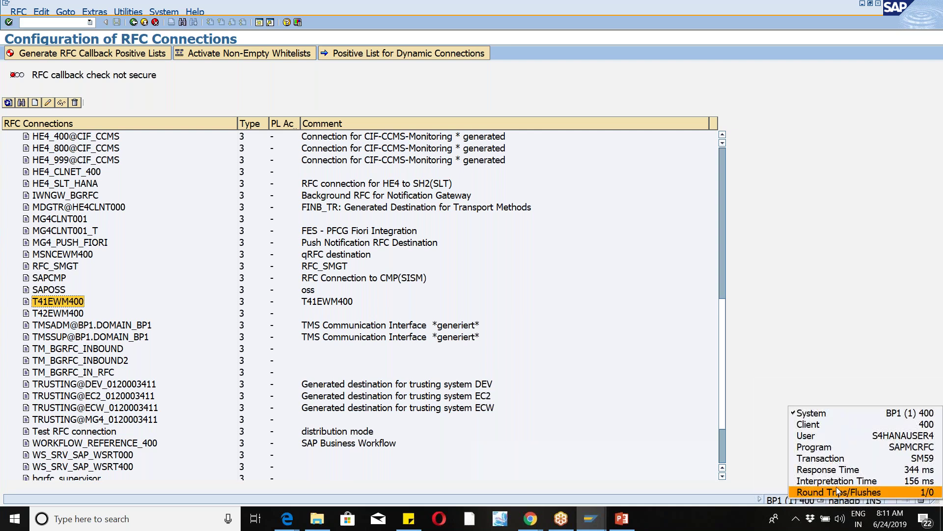
pyautogui.click(842, 458)
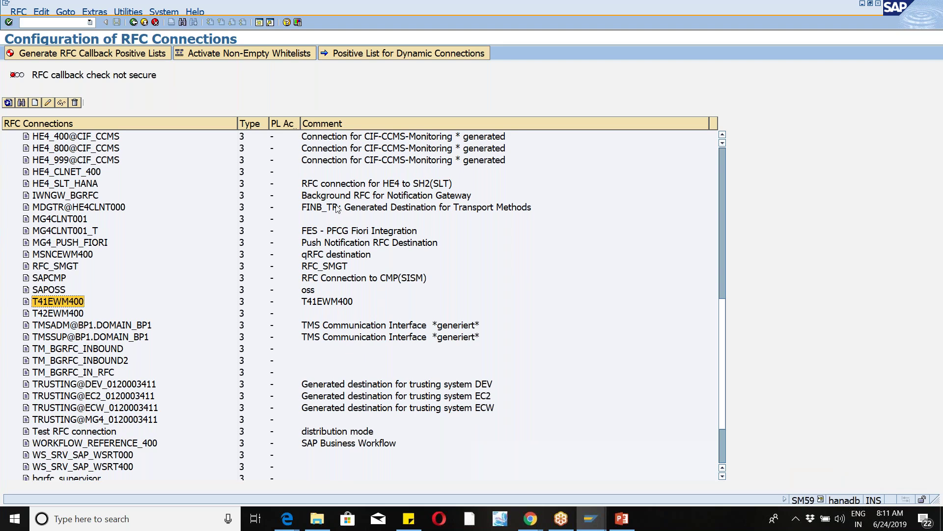
# - Return to the IMG structure and open Generate Distribution Model from SAP S/4HANA to SAP EWM
pyautogui.click(133, 22)
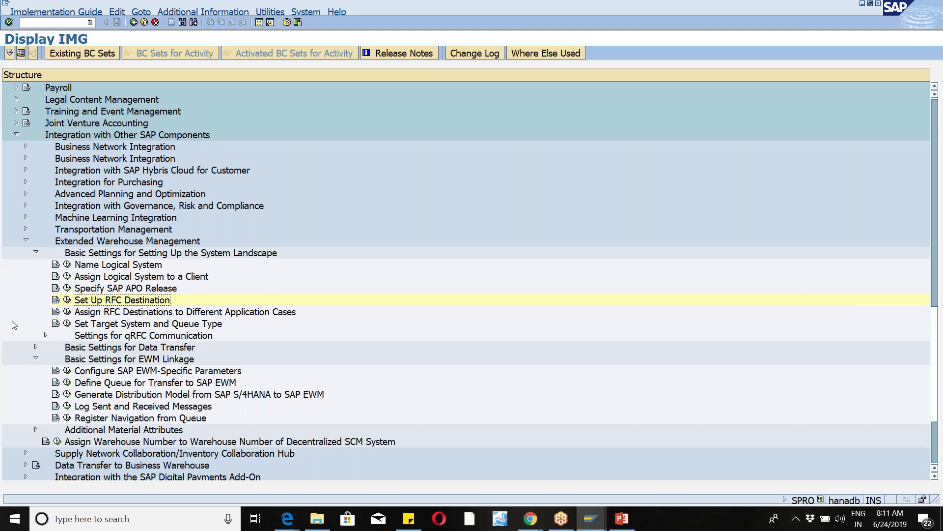
pyautogui.click(35, 347)
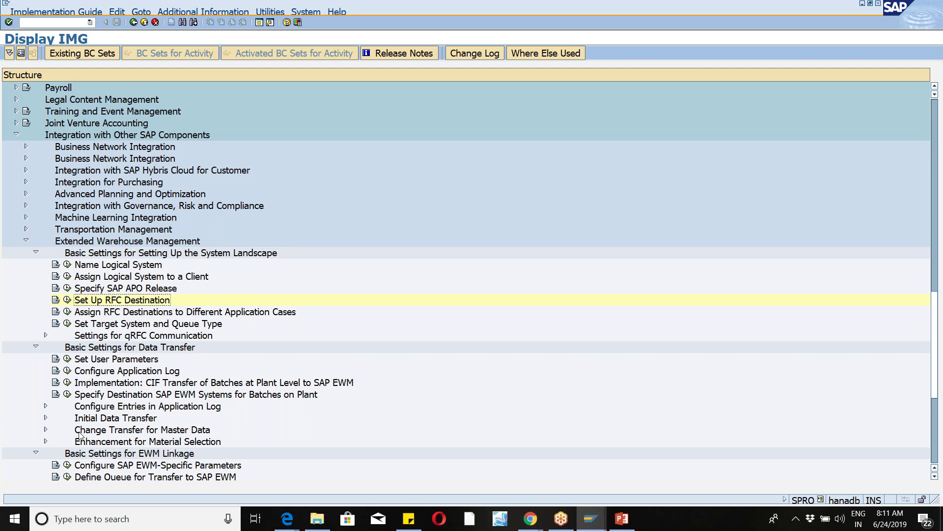
pyautogui.click(36, 347)
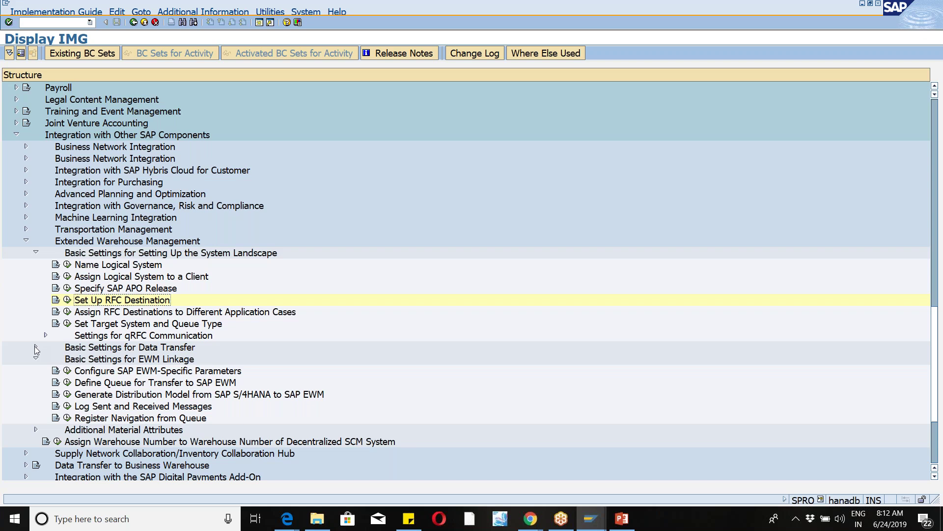
pyautogui.click(68, 395)
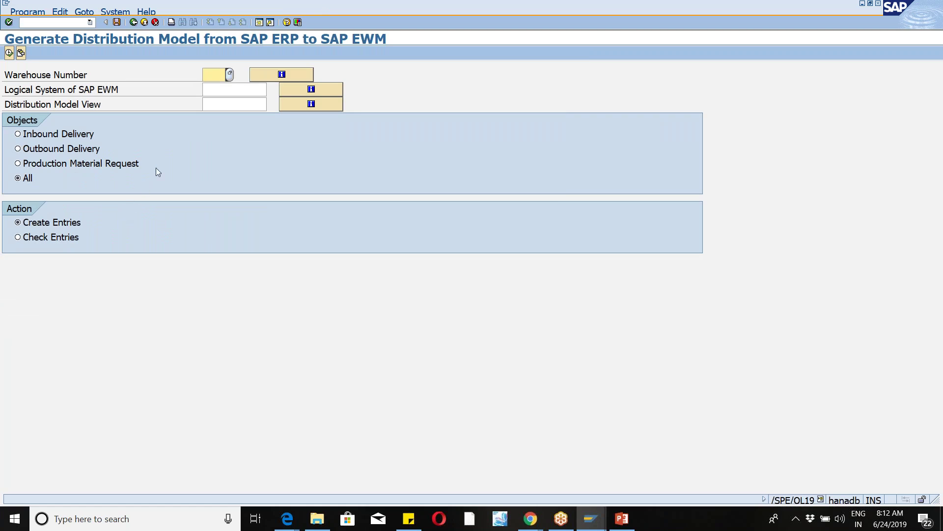
# - Display the existing ERP to EWM distribution model entries for the warehouses, and return to the generation screen
pyautogui.click(223, 103)
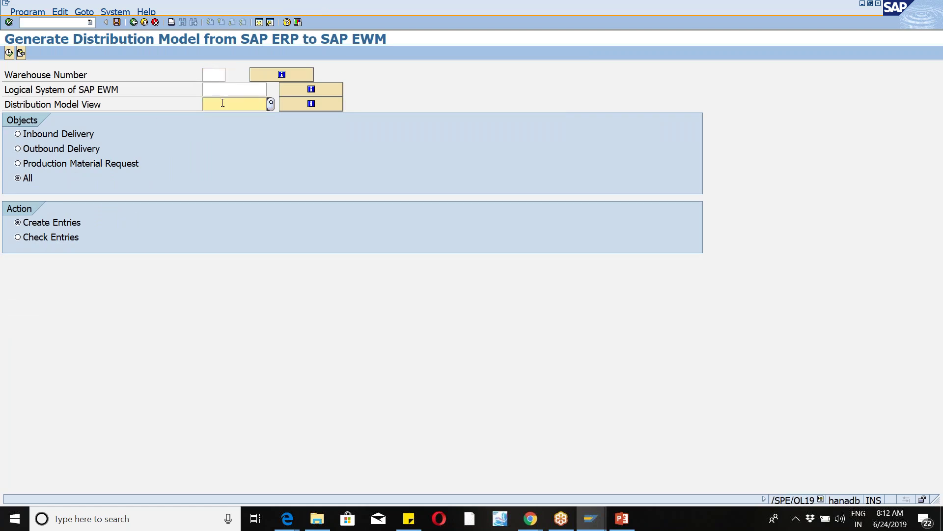
pyautogui.click(298, 76)
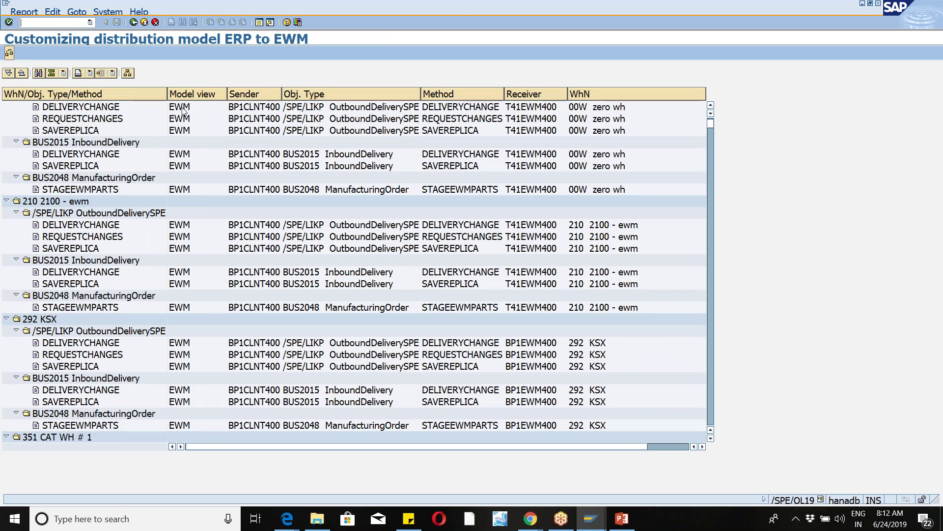
pyautogui.click(133, 22)
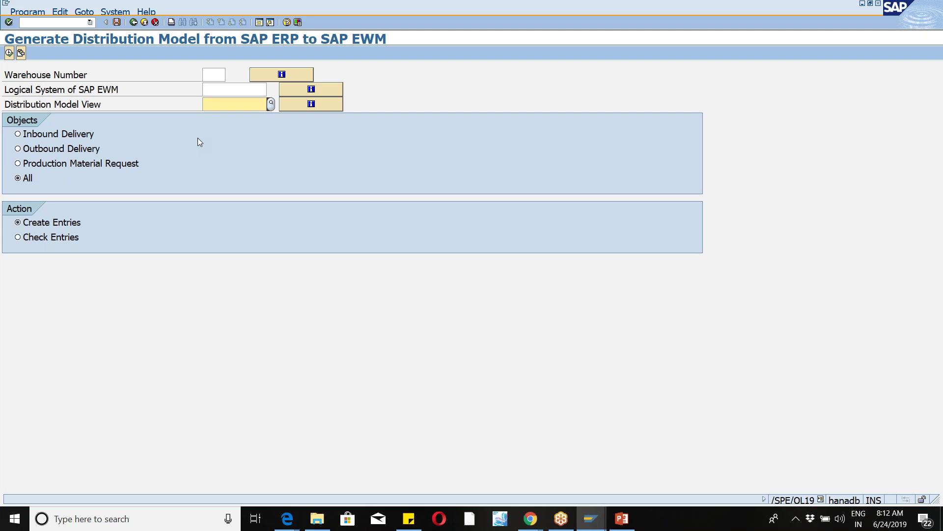
# - Enter warehouse number W46, SAP EWM logical system T41EWM400 and distribution model view EWM
pyautogui.click(216, 72)
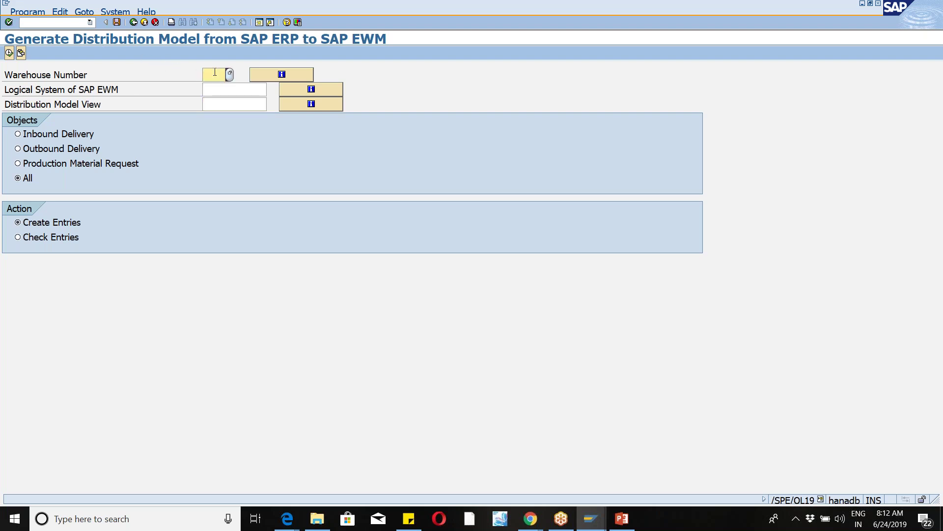
pyautogui.write('w46')
pyautogui.press('Tab')
pyautogui.press('Tab')
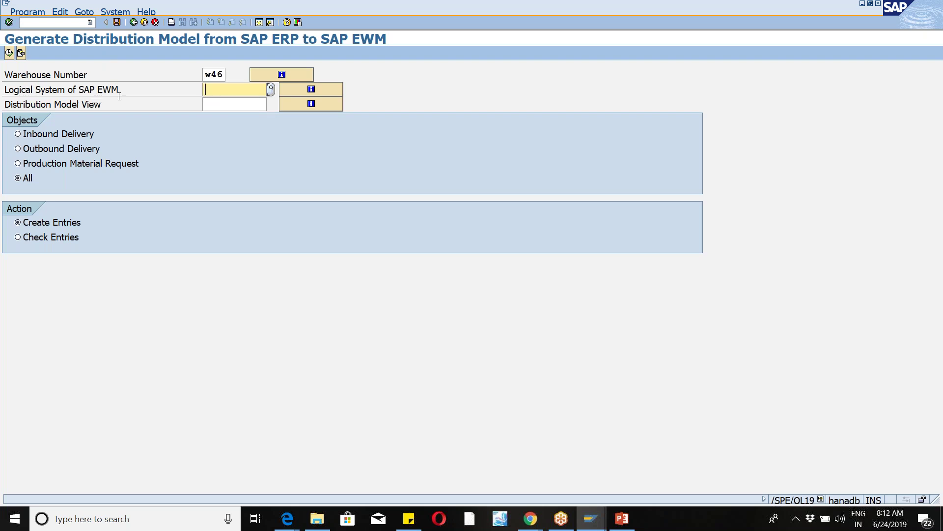
pyautogui.write('t41')
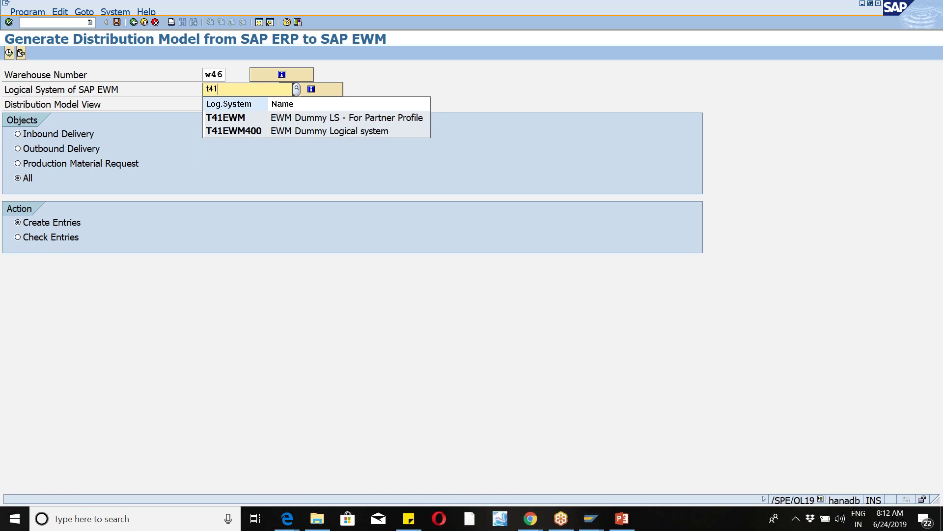
pyautogui.press('Down')
pyautogui.press('Down')
pyautogui.press('Return')
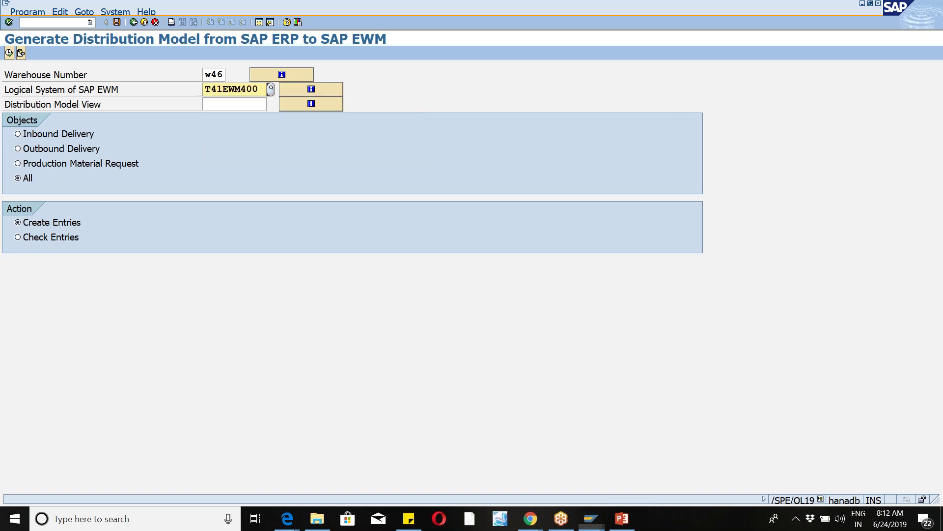
pyautogui.press('Tab')
pyautogui.write('ewm')
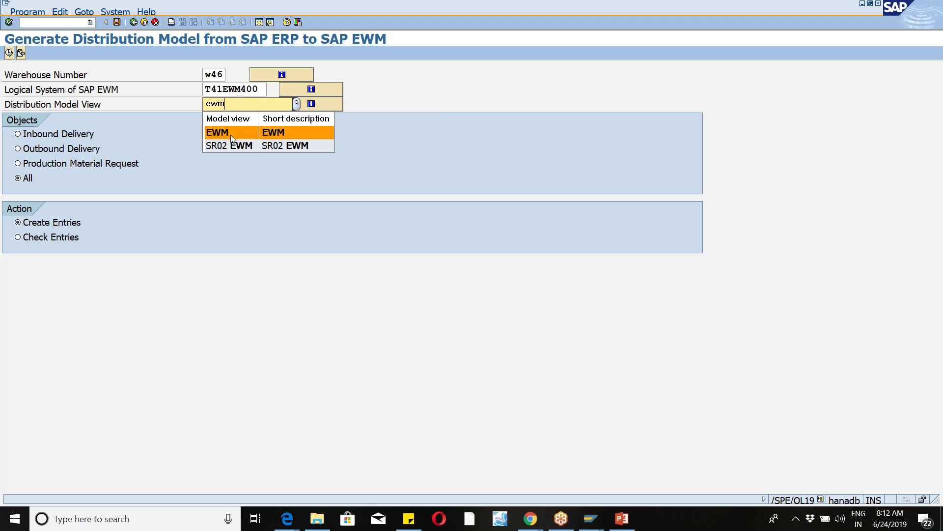
pyautogui.click(231, 133)
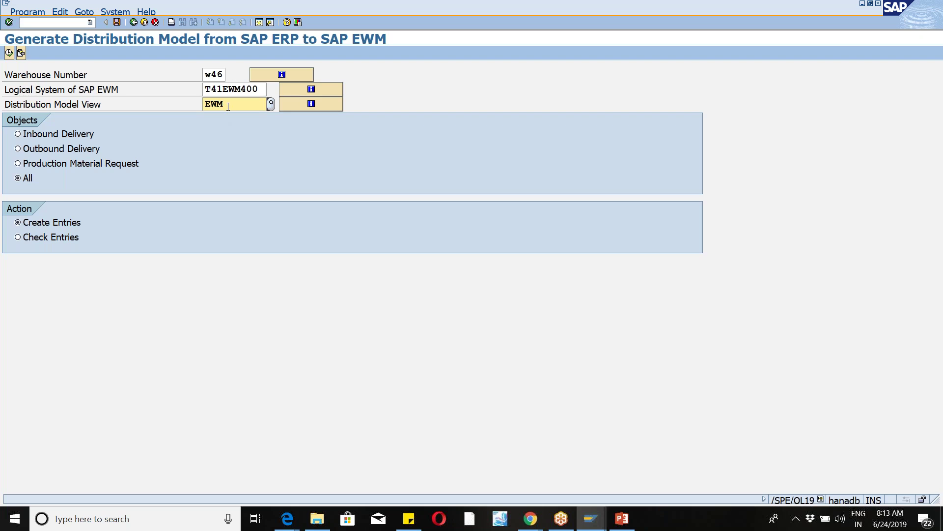
# - Generate the distribution model entries for all objects of W46 and accept the protocol
pyautogui.click(9, 53)
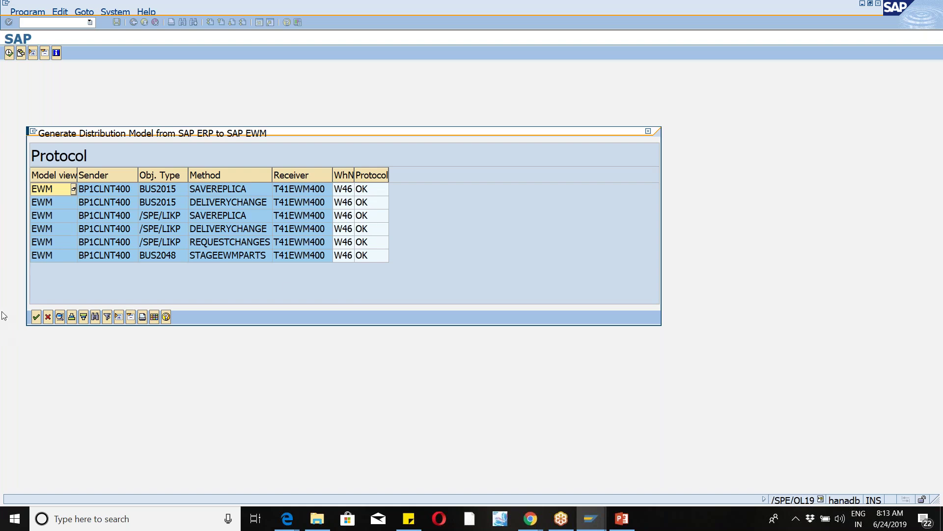
pyautogui.click(42, 256)
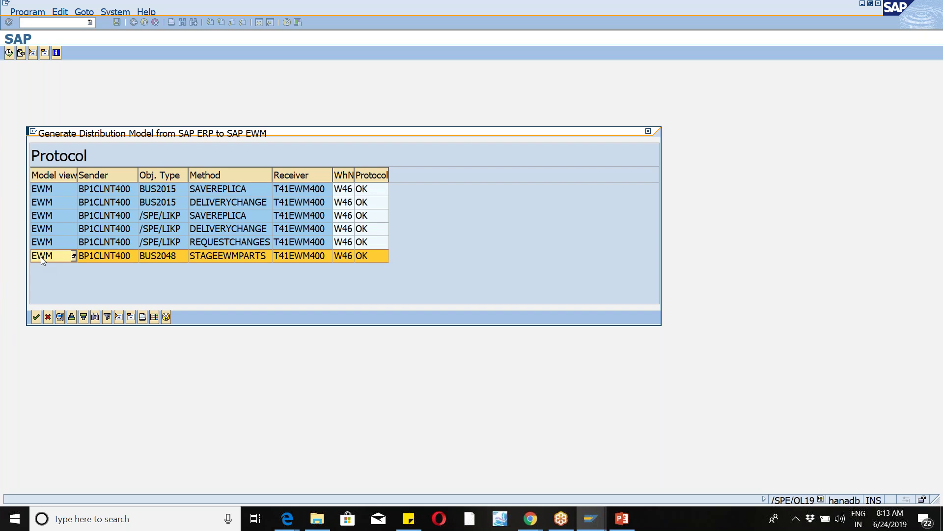
pyautogui.click(37, 317)
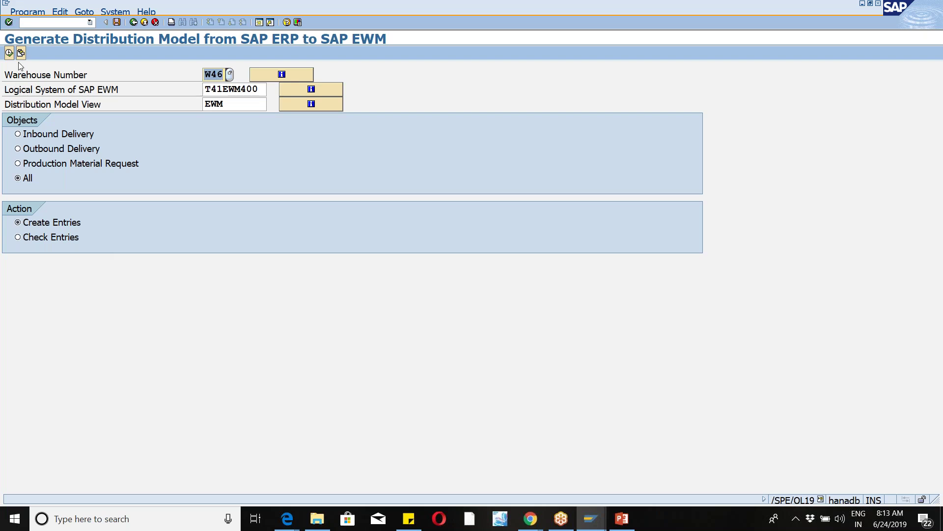
# - Display the generated distribution model entries for warehouse W46, and leave the generation program
pyautogui.press('F8')
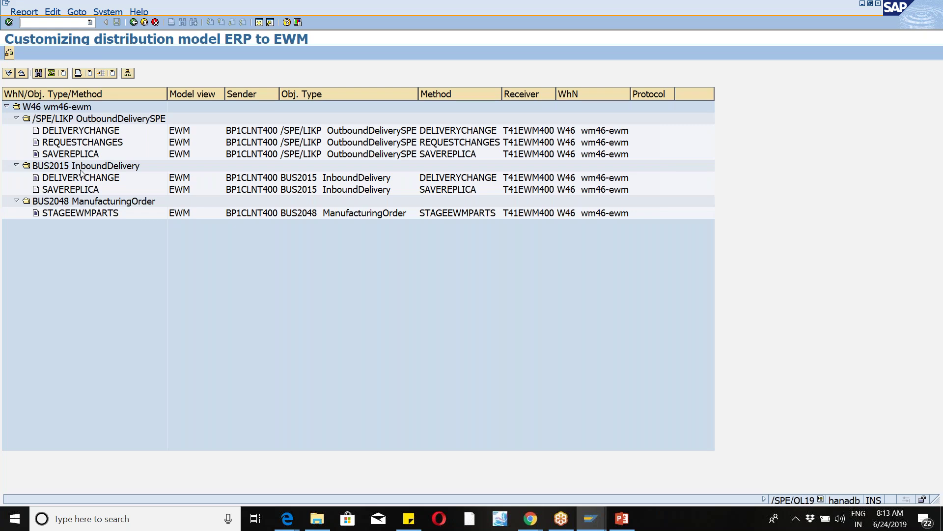
pyautogui.click(133, 22)
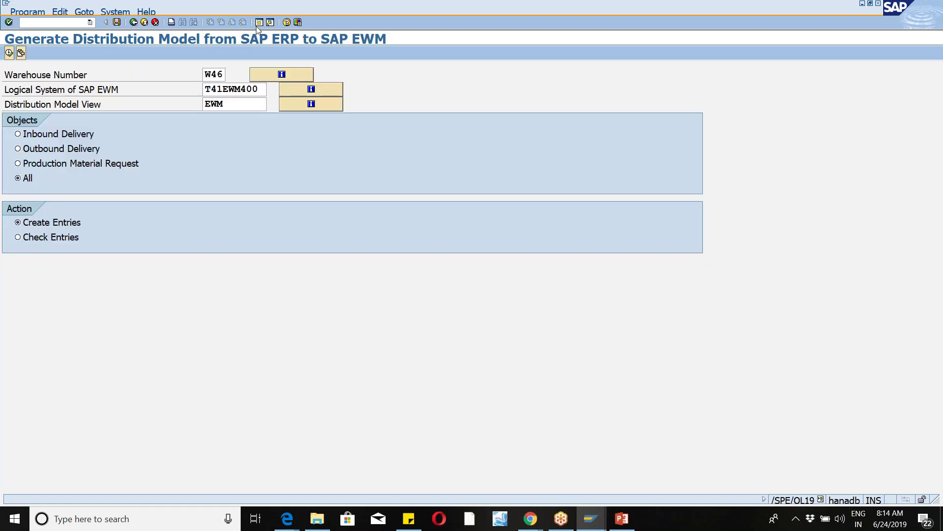
pyautogui.press('F3')
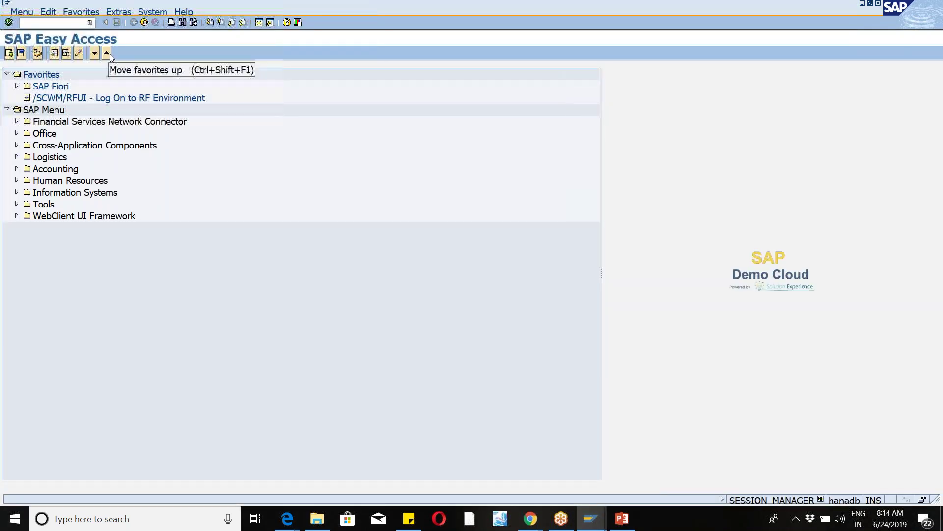
# - Run transaction BD64 and expand model view EWM down to the receivers under Own Logical SYSTEM
pyautogui.write('bd64')
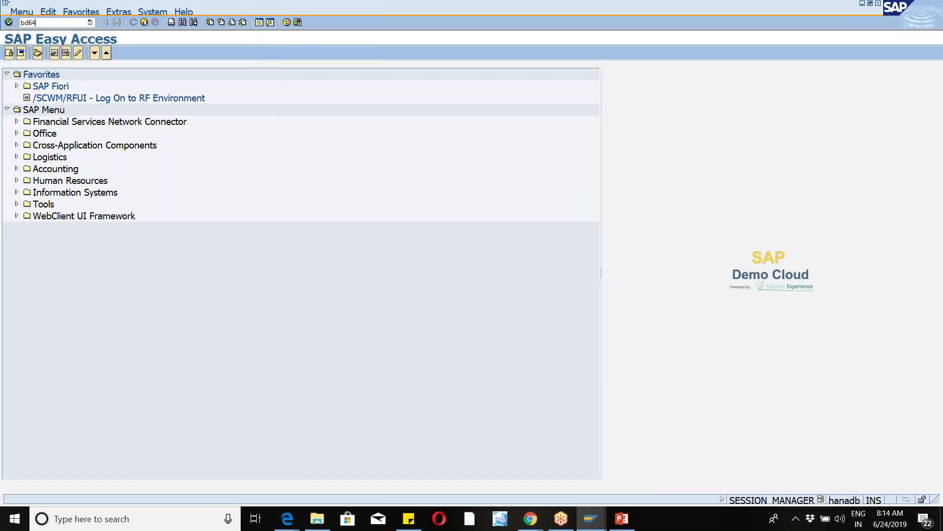
pyautogui.press('Return')
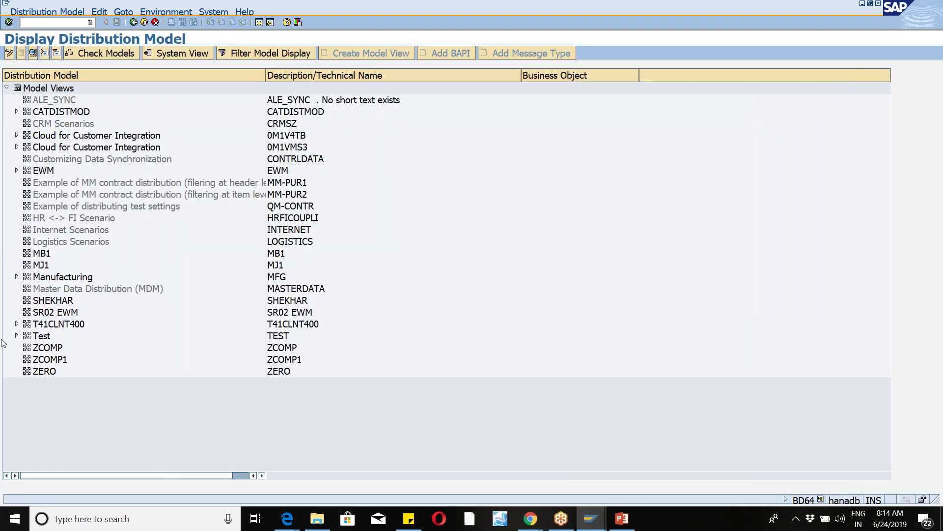
pyautogui.click(16, 171)
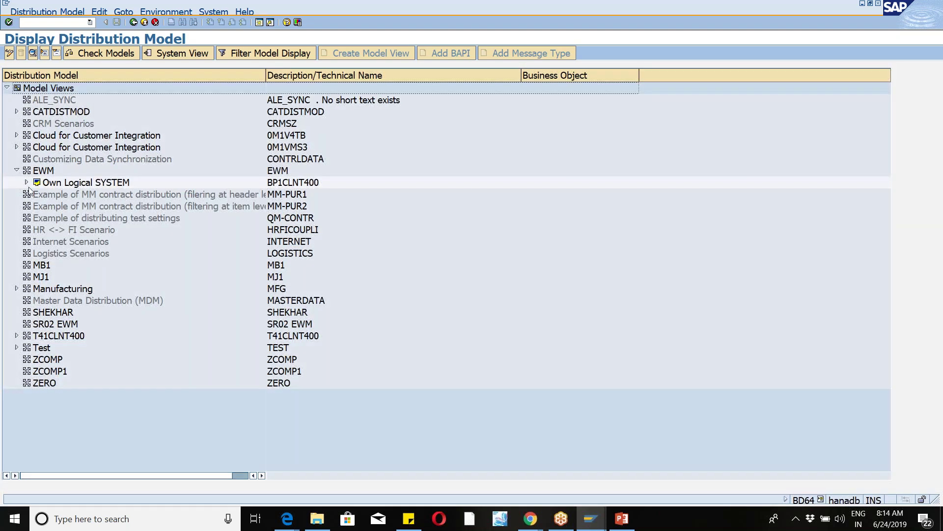
pyautogui.click(26, 182)
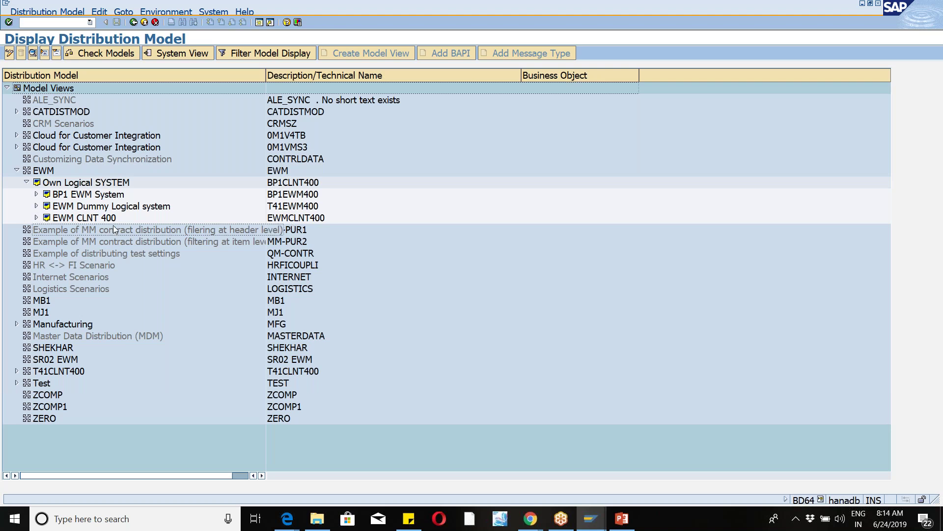
# - Examine the warehouse number filter of OutboundDeliverySPE.RequestChanges under EWM CLNT 400, and collapse that system
pyautogui.click(36, 217)
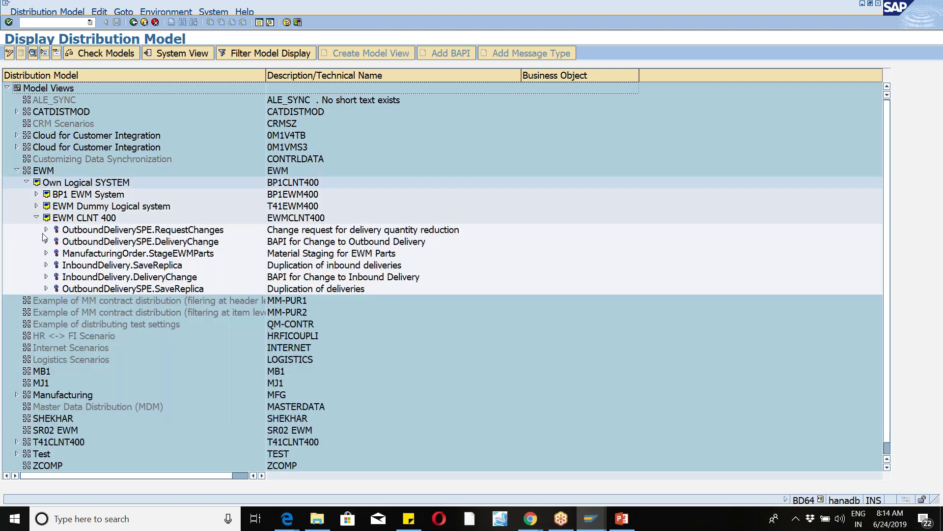
pyautogui.click(46, 229)
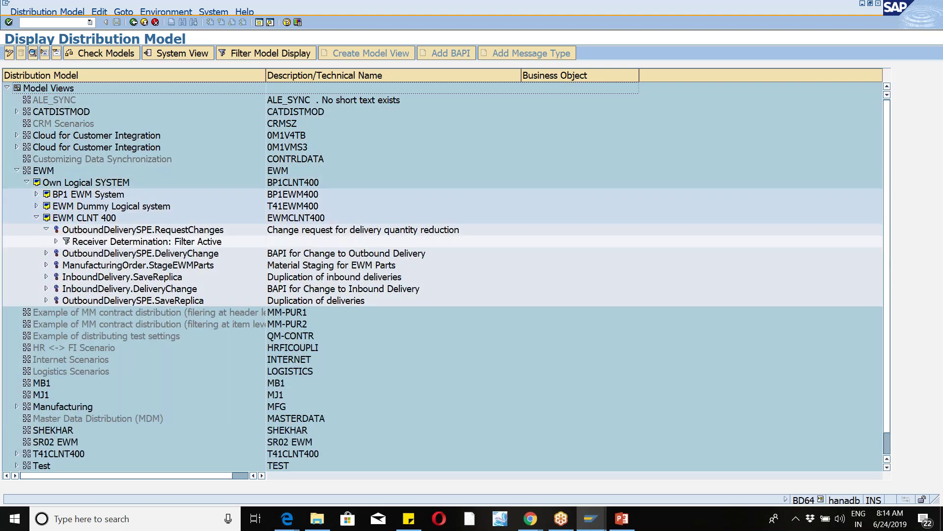
pyautogui.doubleClick(57, 242)
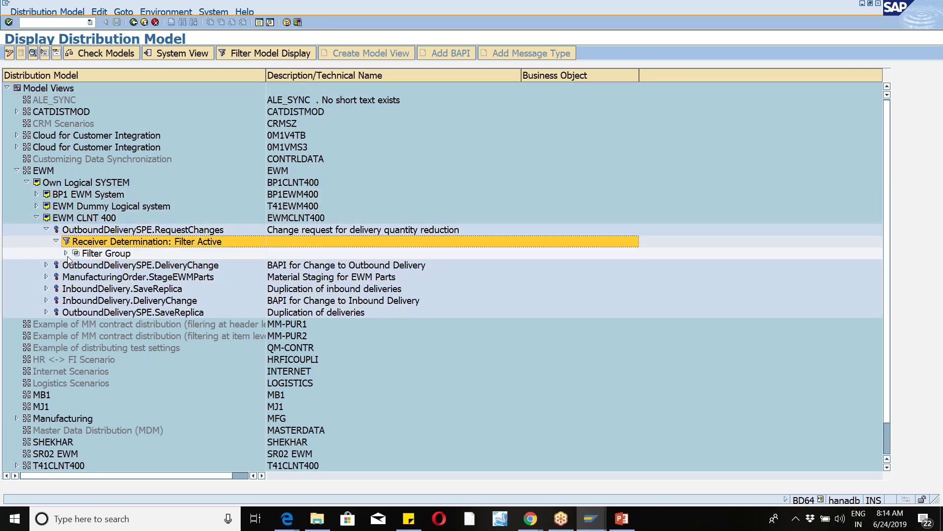
pyautogui.click(65, 253)
pyautogui.click(77, 265)
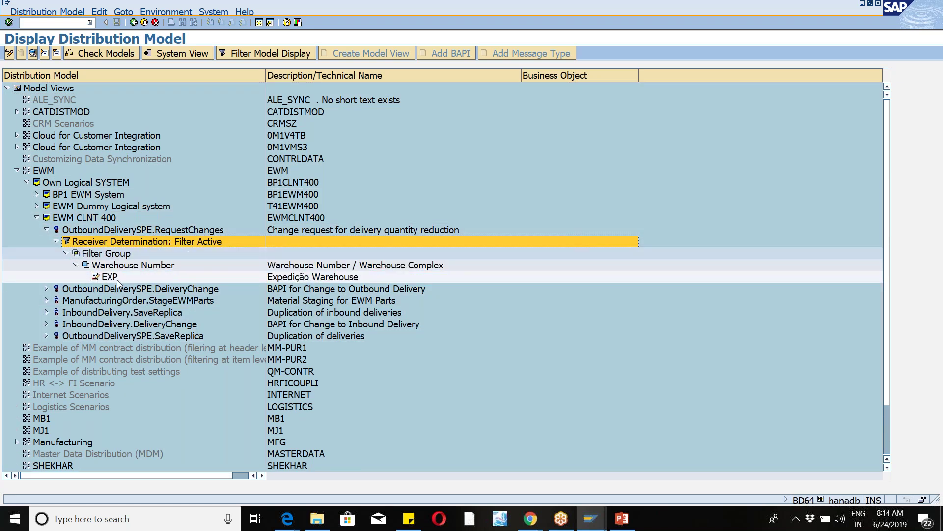
pyautogui.click(36, 219)
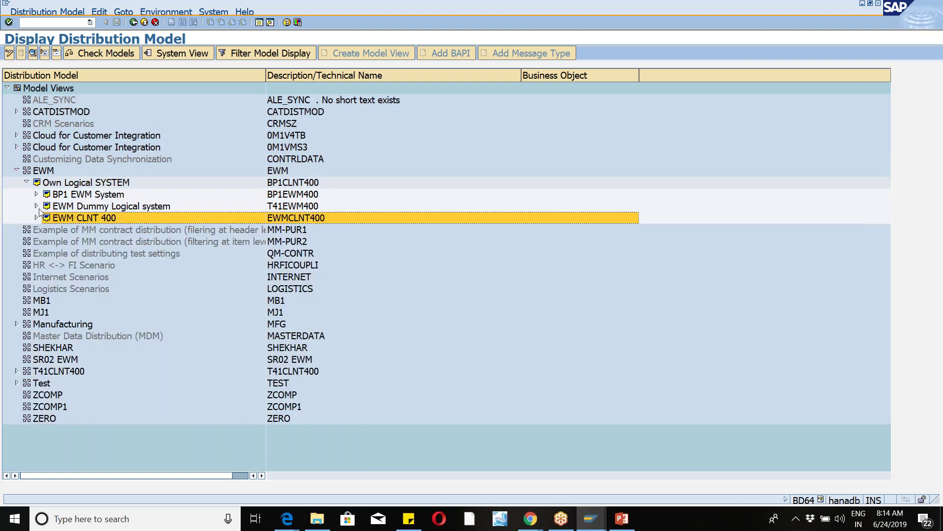
# - View the methods assigned to EWM Dummy Logical system T41EWM400, and collapse that system
pyautogui.click(37, 206)
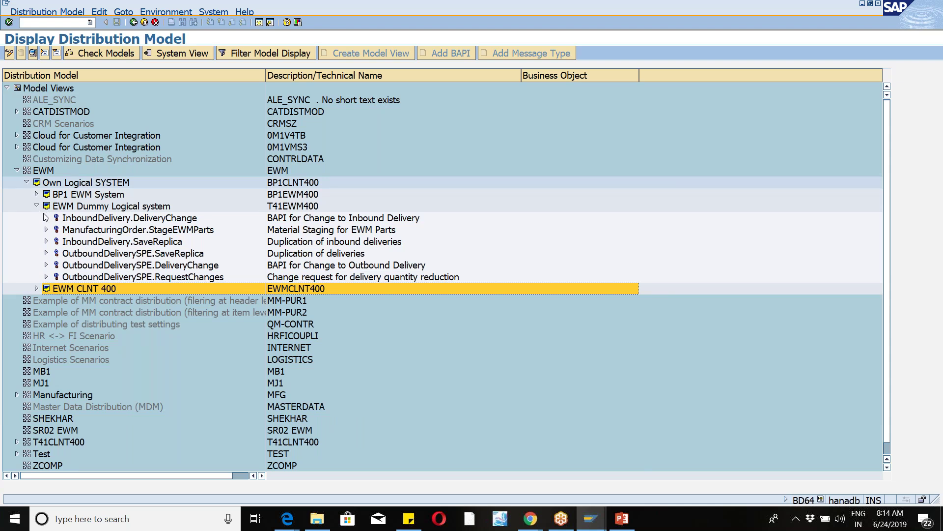
pyautogui.click(292, 198)
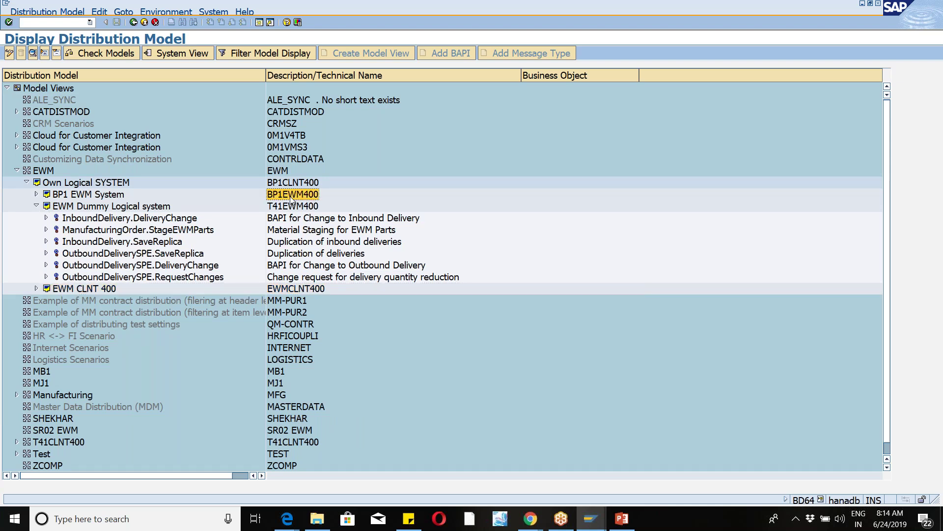
pyautogui.click(36, 206)
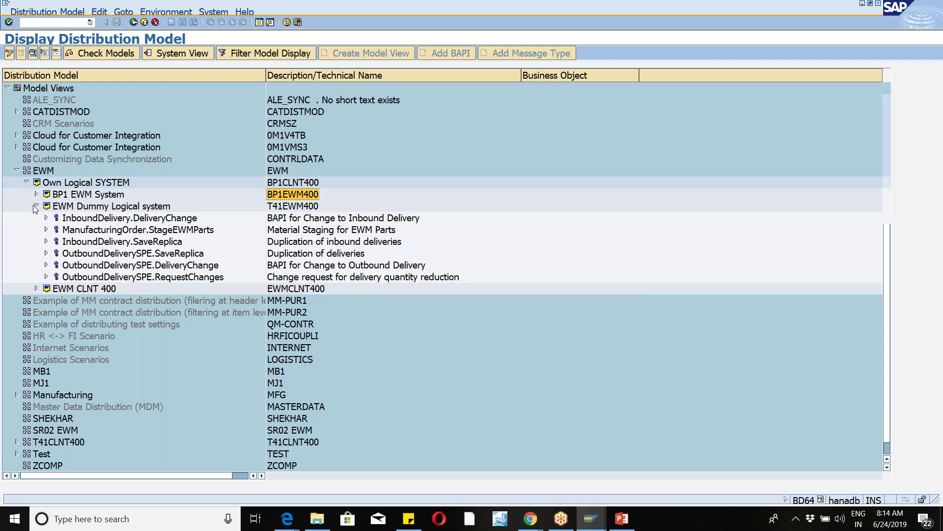
# - Examine the warehouse number filter of InboundDelivery.SaveReplica under BP1 EWM System, and collapse that system
pyautogui.click(36, 195)
pyautogui.click(46, 206)
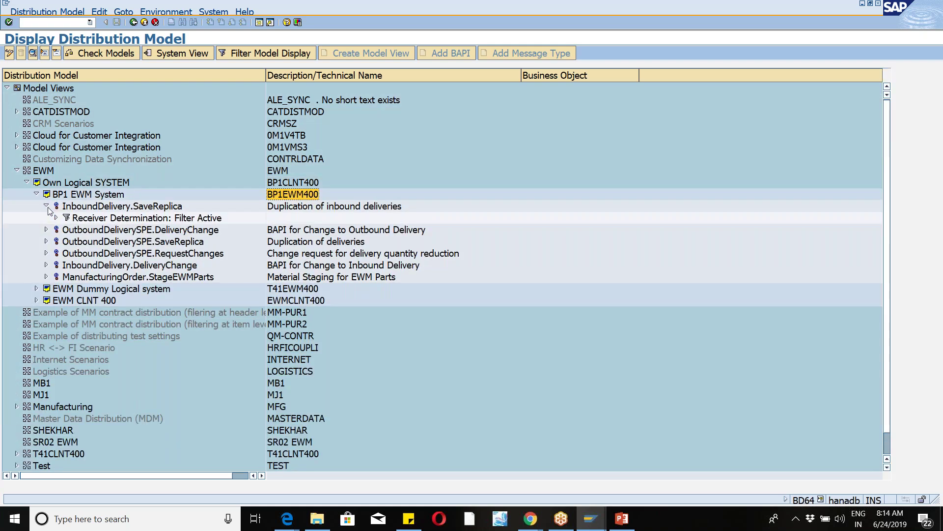
pyautogui.click(56, 218)
pyautogui.click(65, 229)
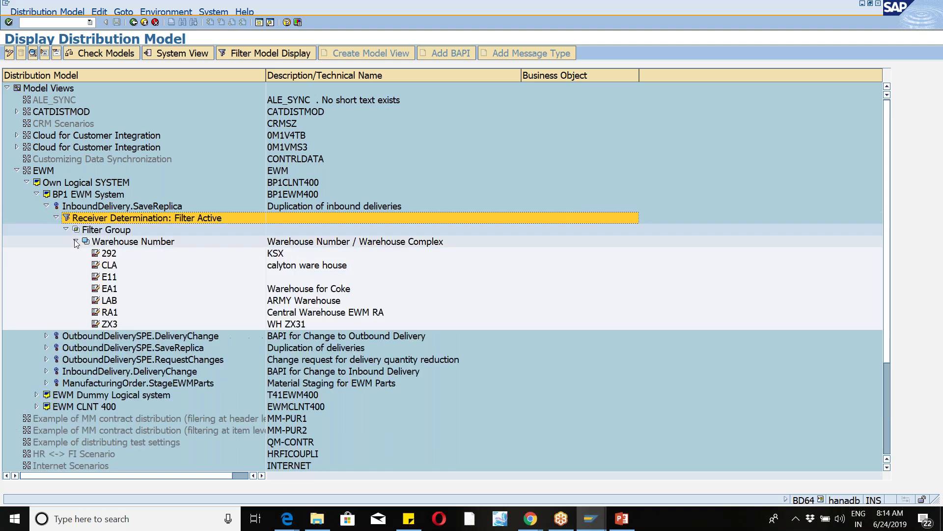
pyautogui.click(37, 194)
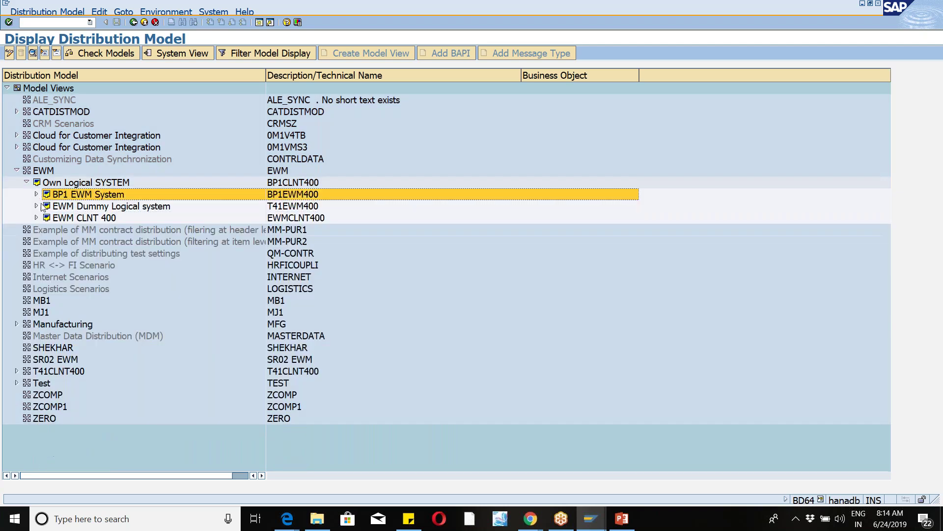
# - Expand InboundDelivery.DeliveryChange under EWM Dummy Logical system T41EWM400 down to the values of its warehouse number filter
pyautogui.click(37, 206)
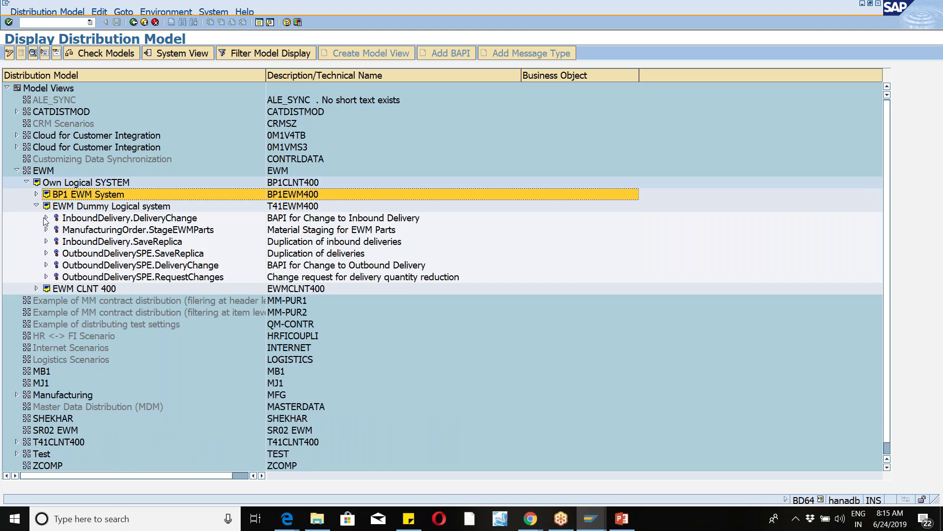
pyautogui.click(45, 217)
pyautogui.click(63, 232)
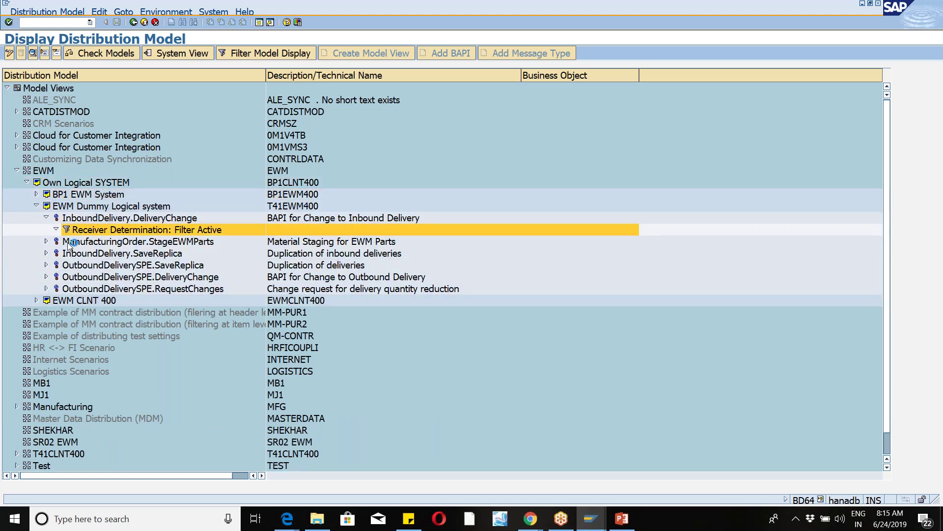
pyautogui.click(67, 242)
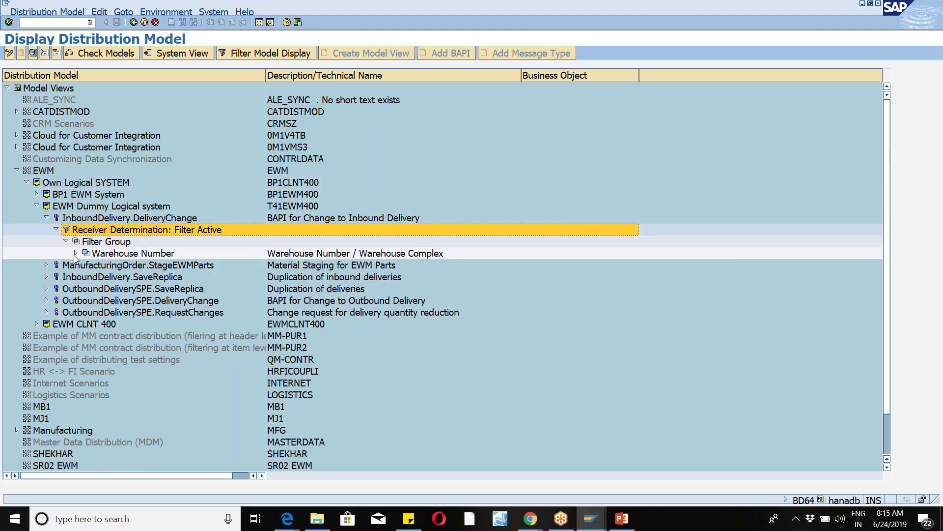
pyautogui.click(75, 254)
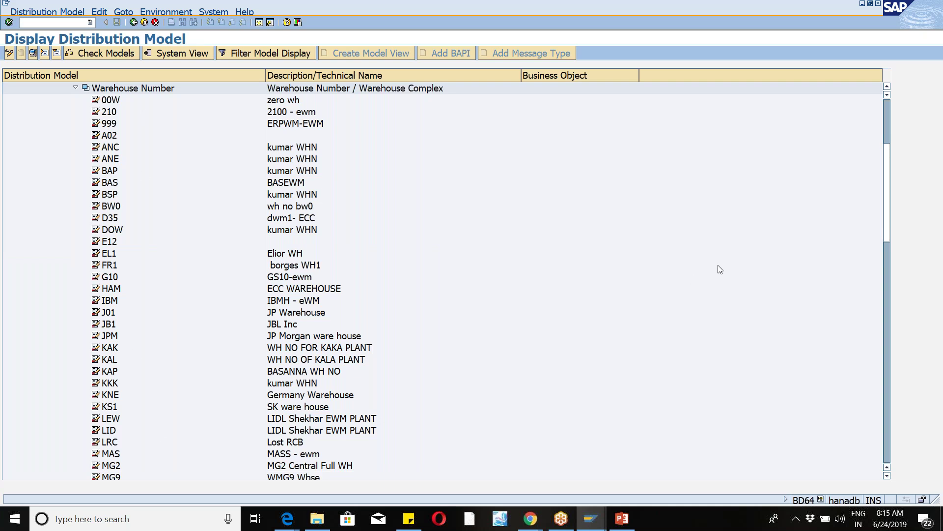
# - Look for warehouse W46 in the warehouse number filter list of InboundDelivery.DeliveryChange and select its entry
pyautogui.click(926, 28)
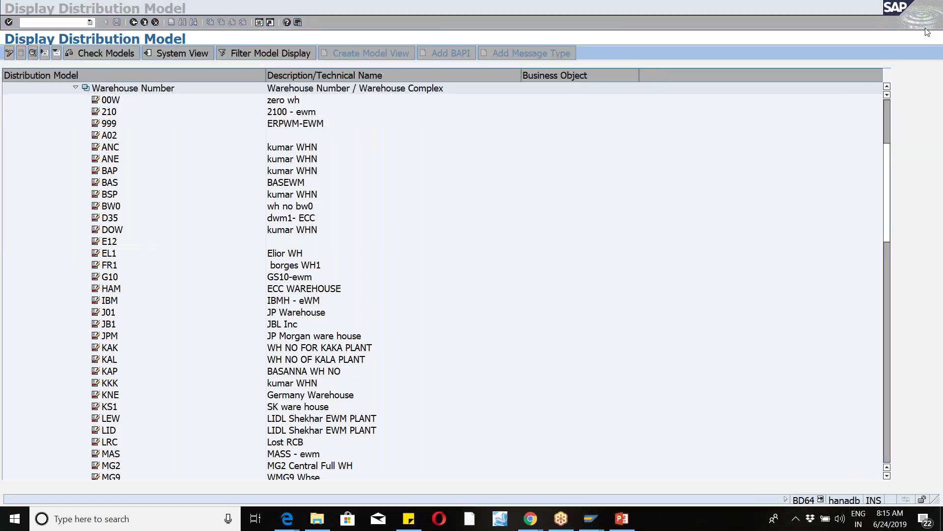
pyautogui.moveTo(887, 189); pyautogui.dragTo(851, 384)
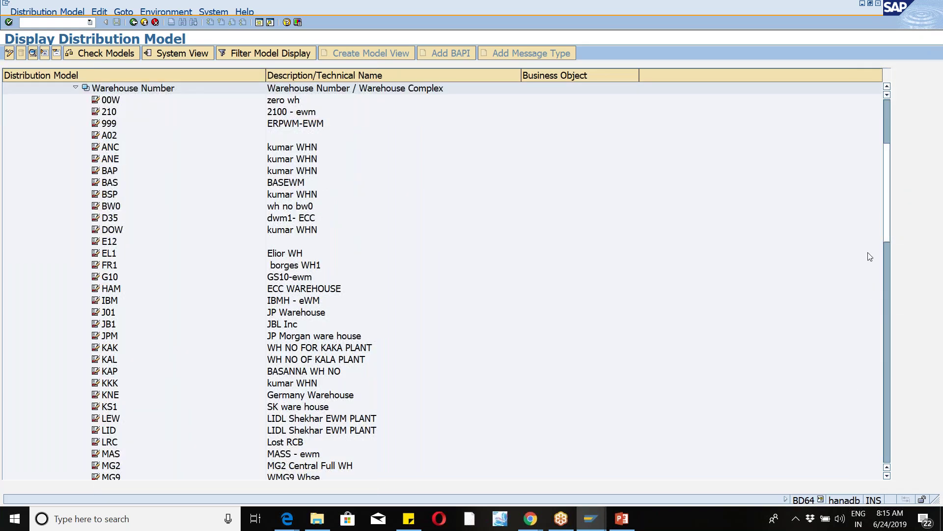
pyautogui.moveTo(891, 210); pyautogui.dragTo(874, 421)
pyautogui.scroll(3, 873, 416)
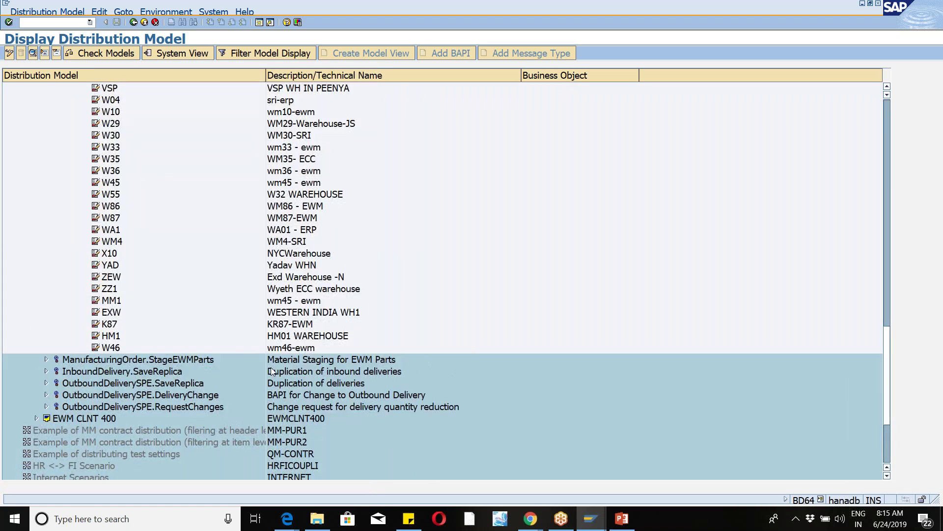
pyautogui.click(111, 348)
pyautogui.click(764, 9)
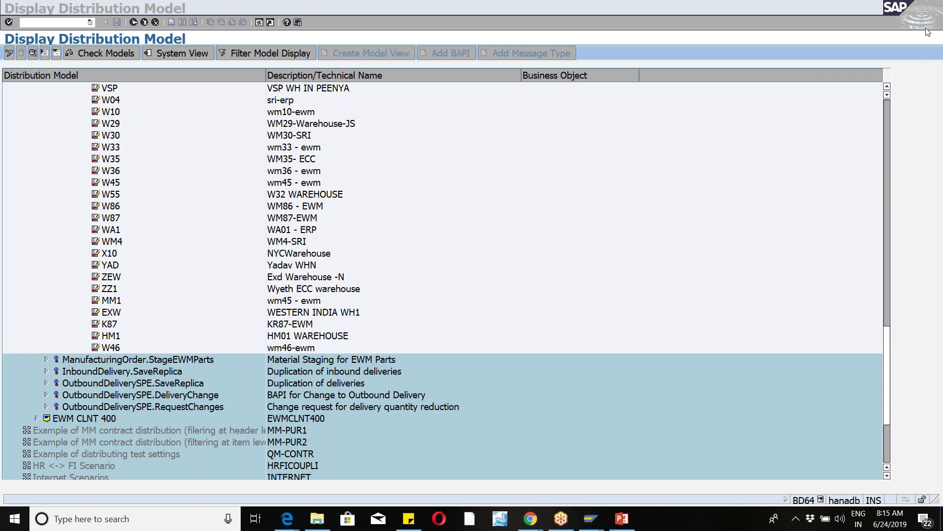
# - Collapse InboundDelivery.DeliveryChange and go back through the distribution model generation program to the implementation guide
pyautogui.click(887, 360)
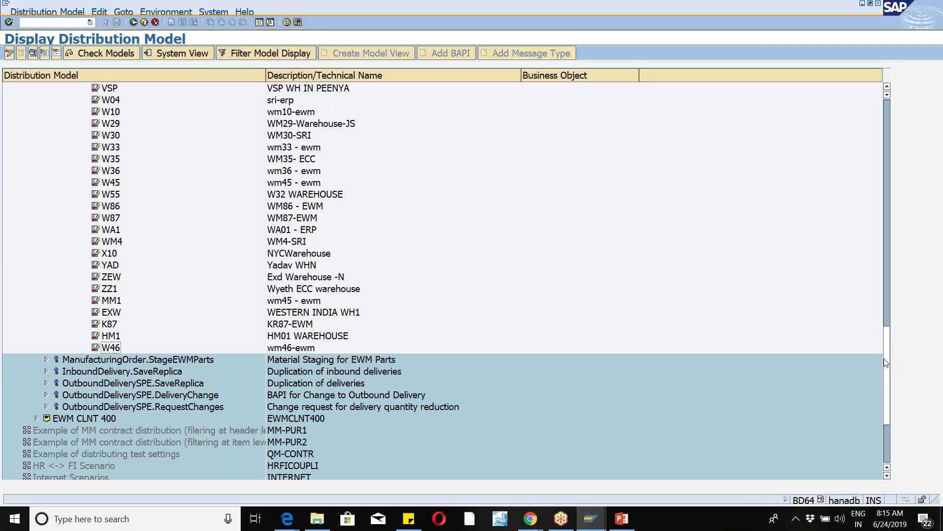
pyautogui.scroll(-3, 886, 363)
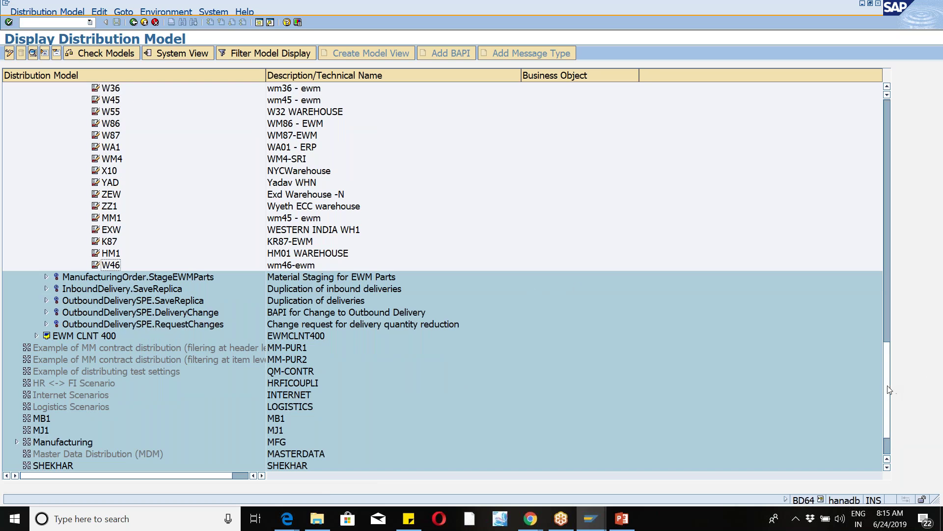
pyautogui.moveTo(889, 390); pyautogui.dragTo(908, 150)
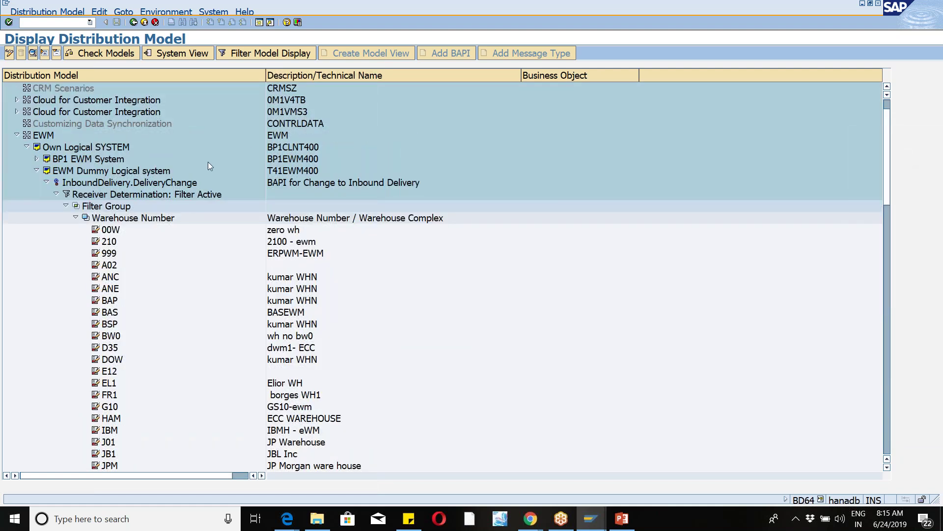
pyautogui.click(58, 193)
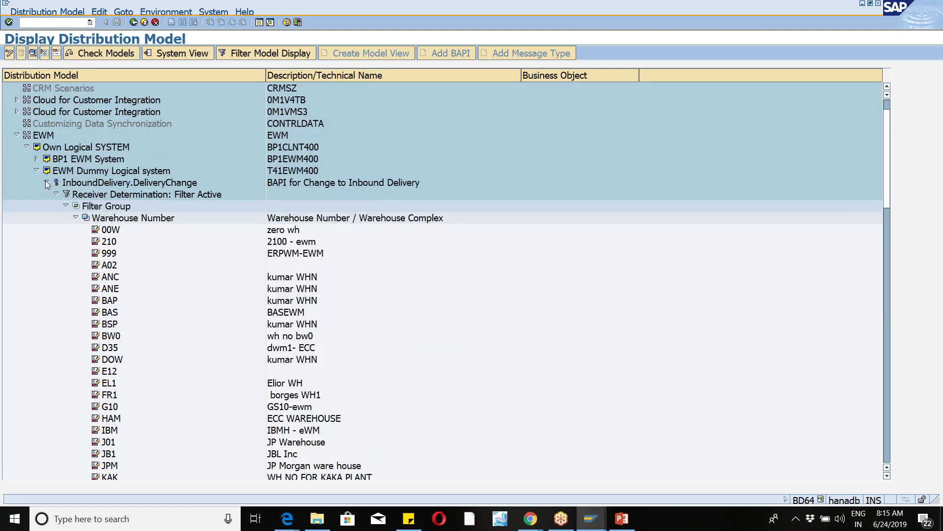
pyautogui.click(46, 182)
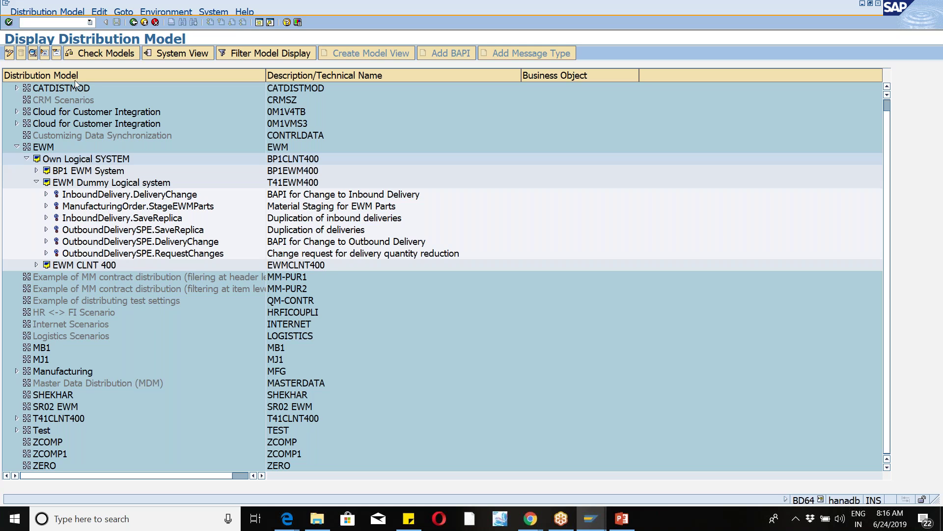
pyautogui.click(134, 23)
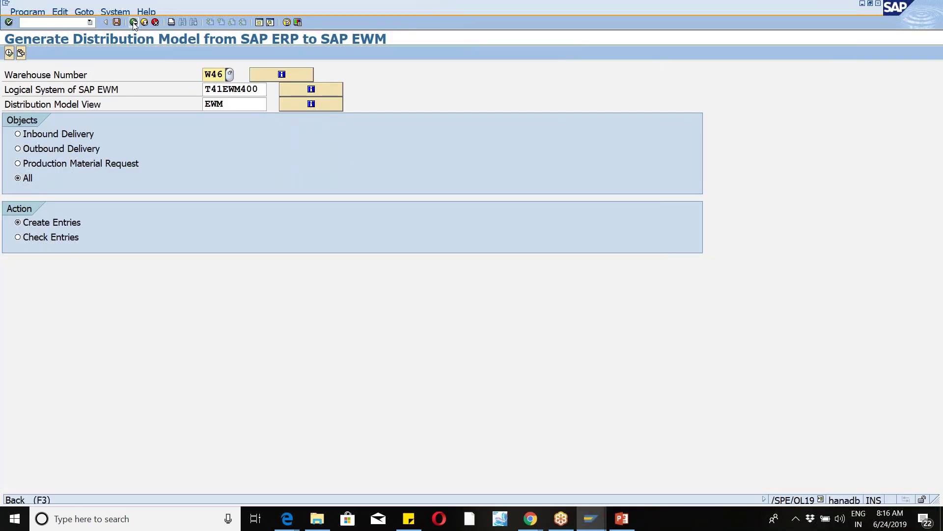
pyautogui.click(133, 23)
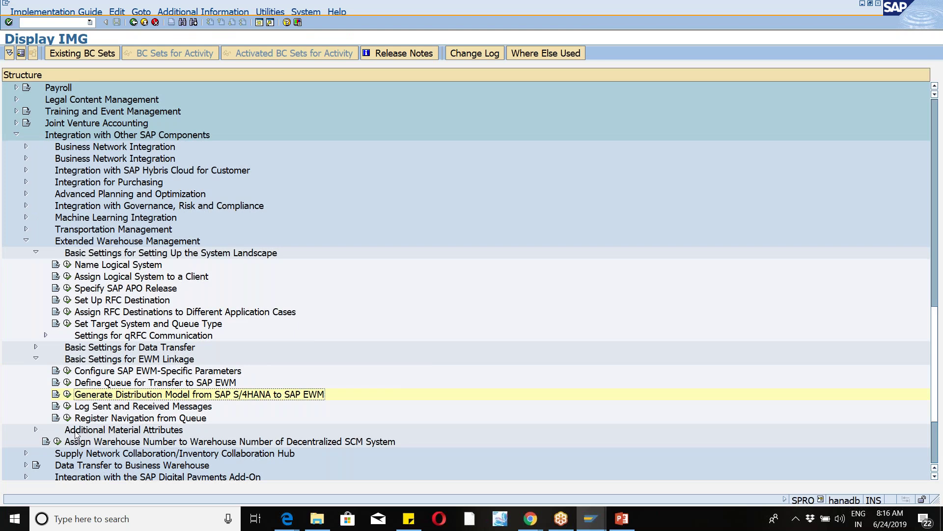
# - View the activities under Basic Settings for Data Transfer and Additional Material Attributes, and collapse both along with Basic Settings for Setting Up the System Landscape
pyautogui.click(34, 347)
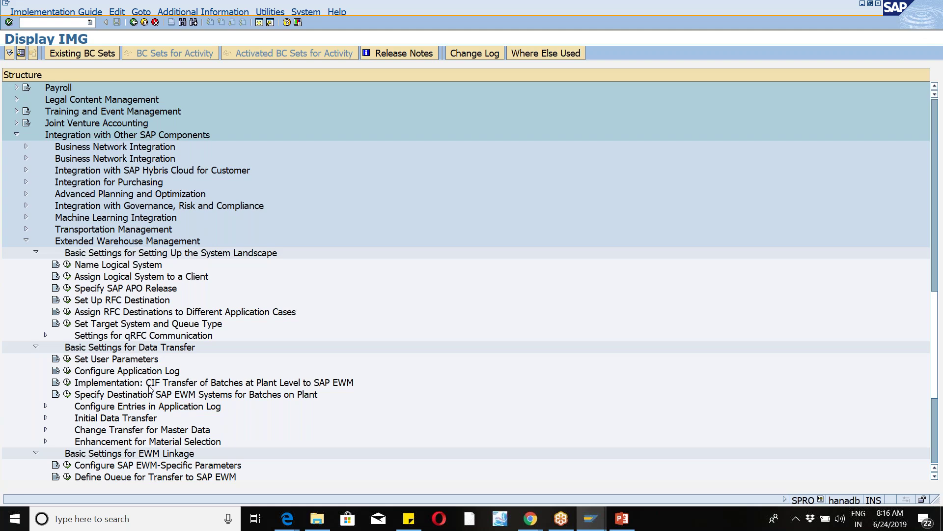
pyautogui.click(35, 347)
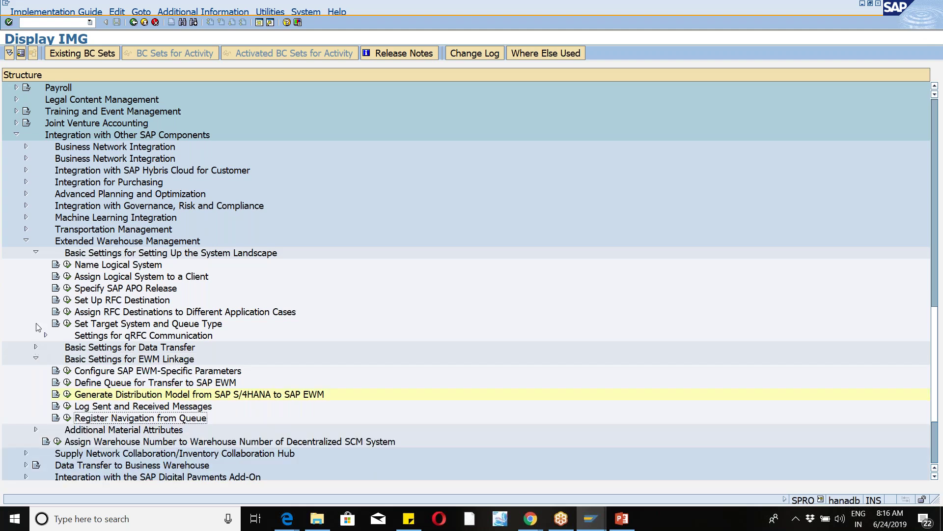
pyautogui.click(36, 253)
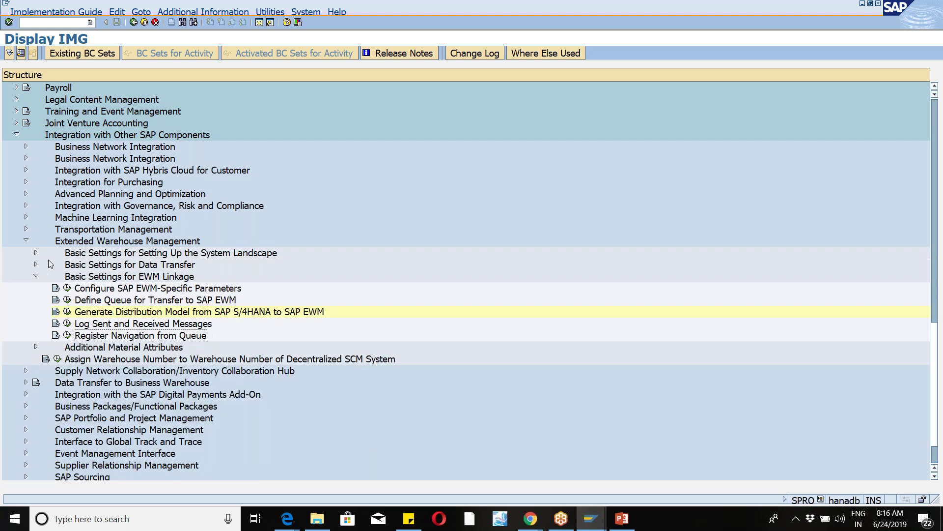
pyautogui.click(35, 347)
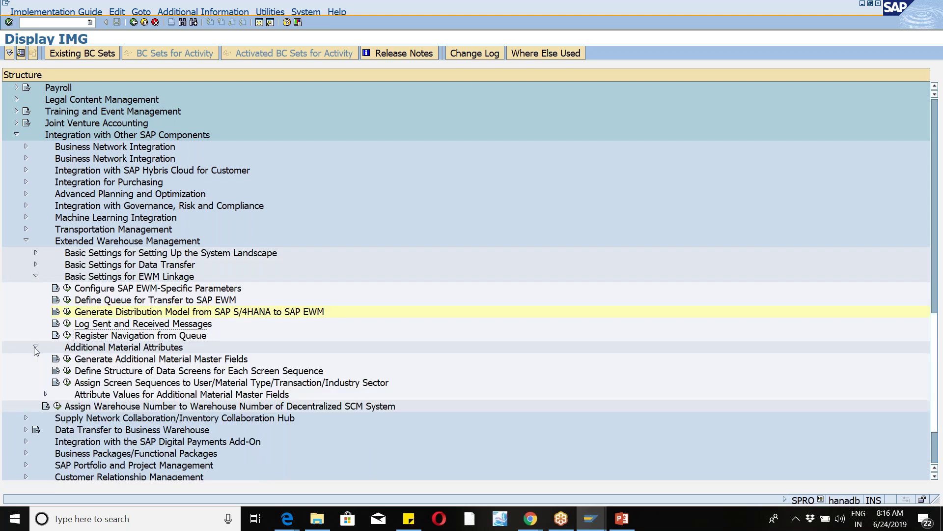
pyautogui.click(35, 347)
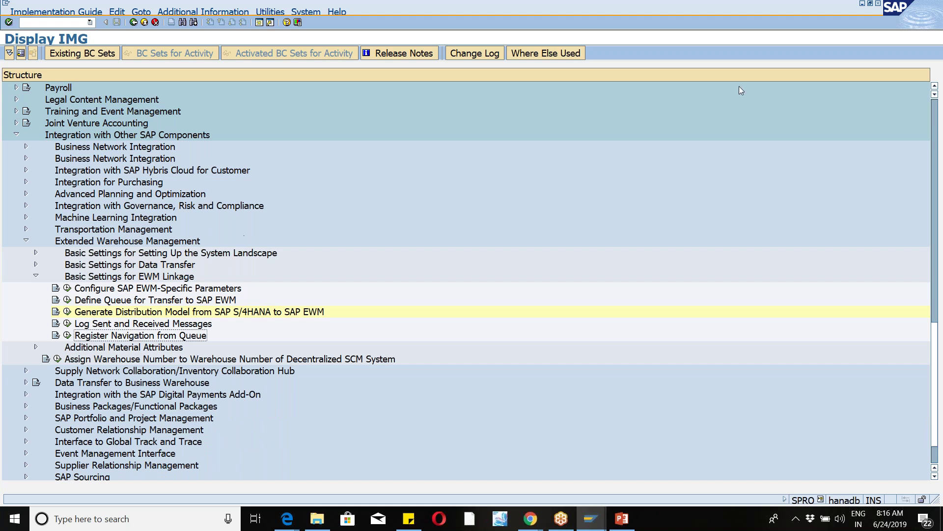
pyautogui.click(771, 20)
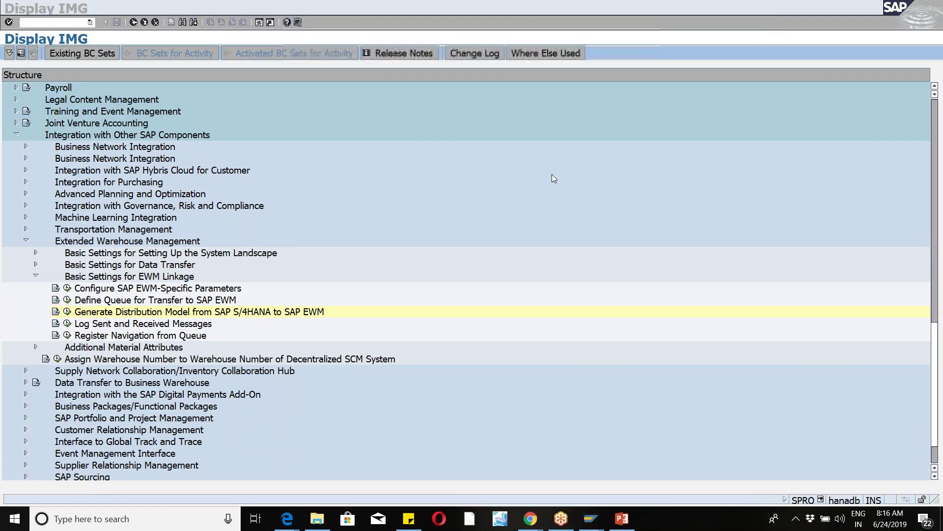